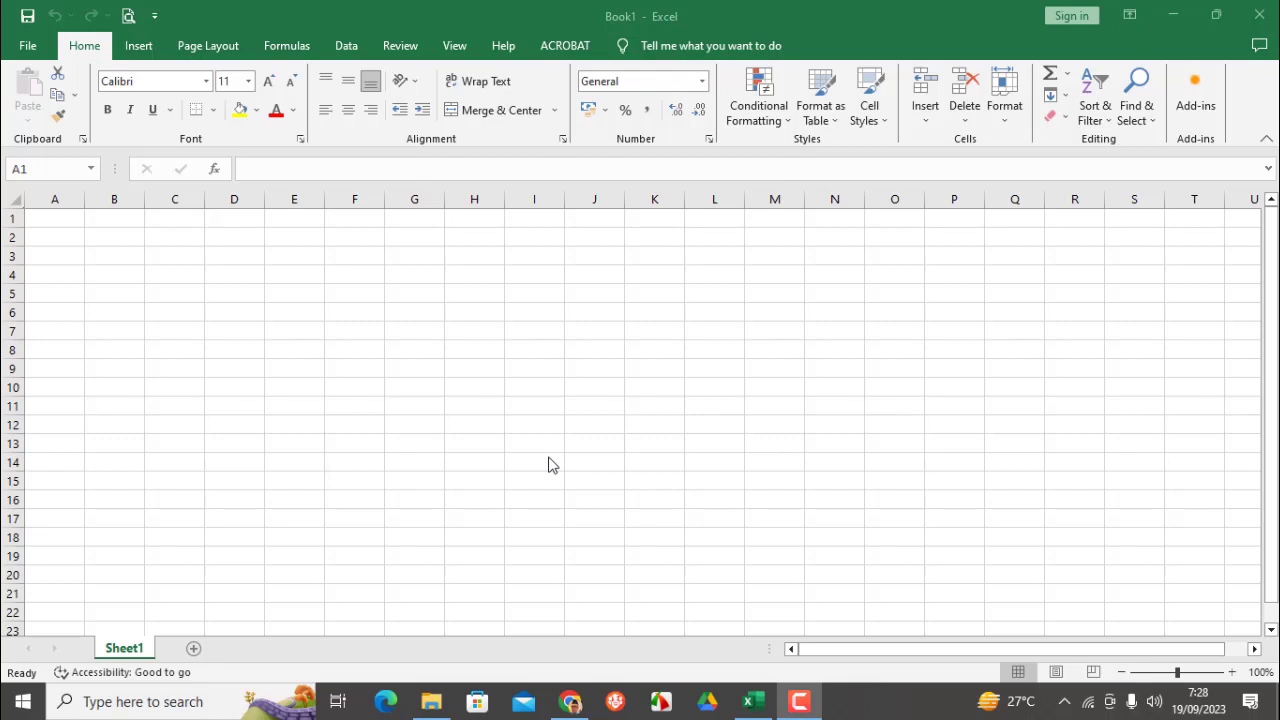
click(67, 220)
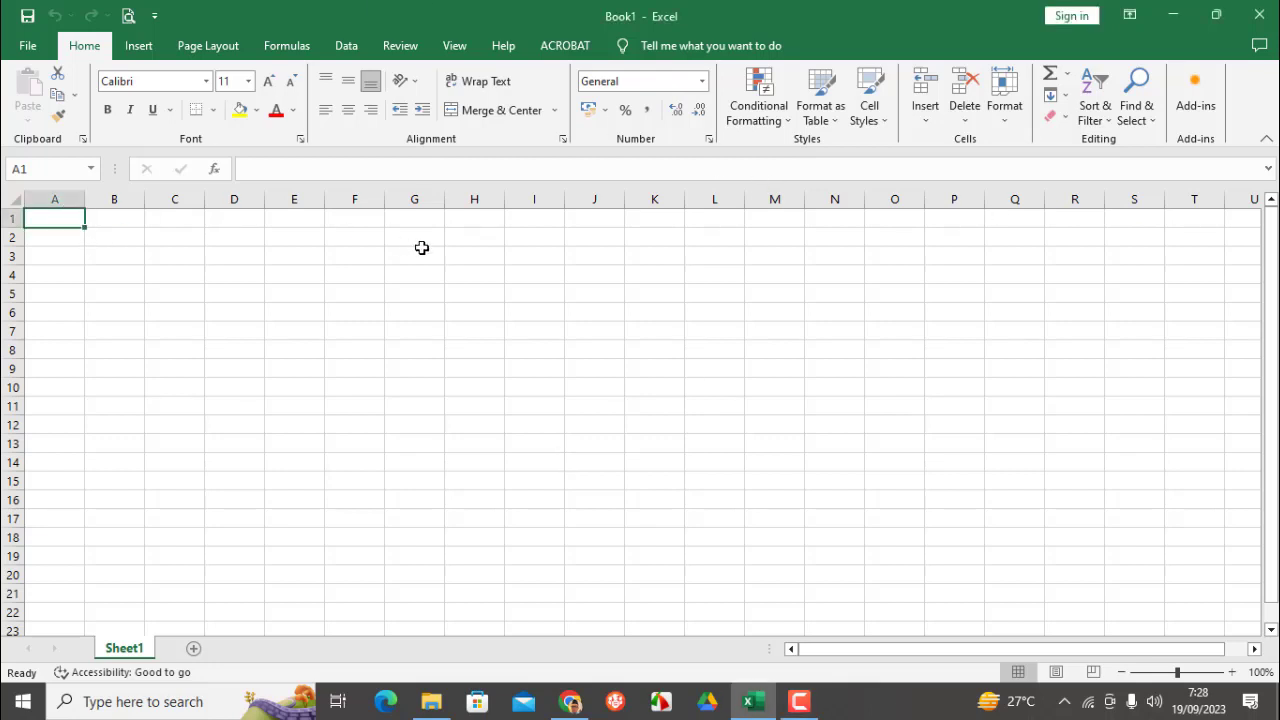
click(590, 215)
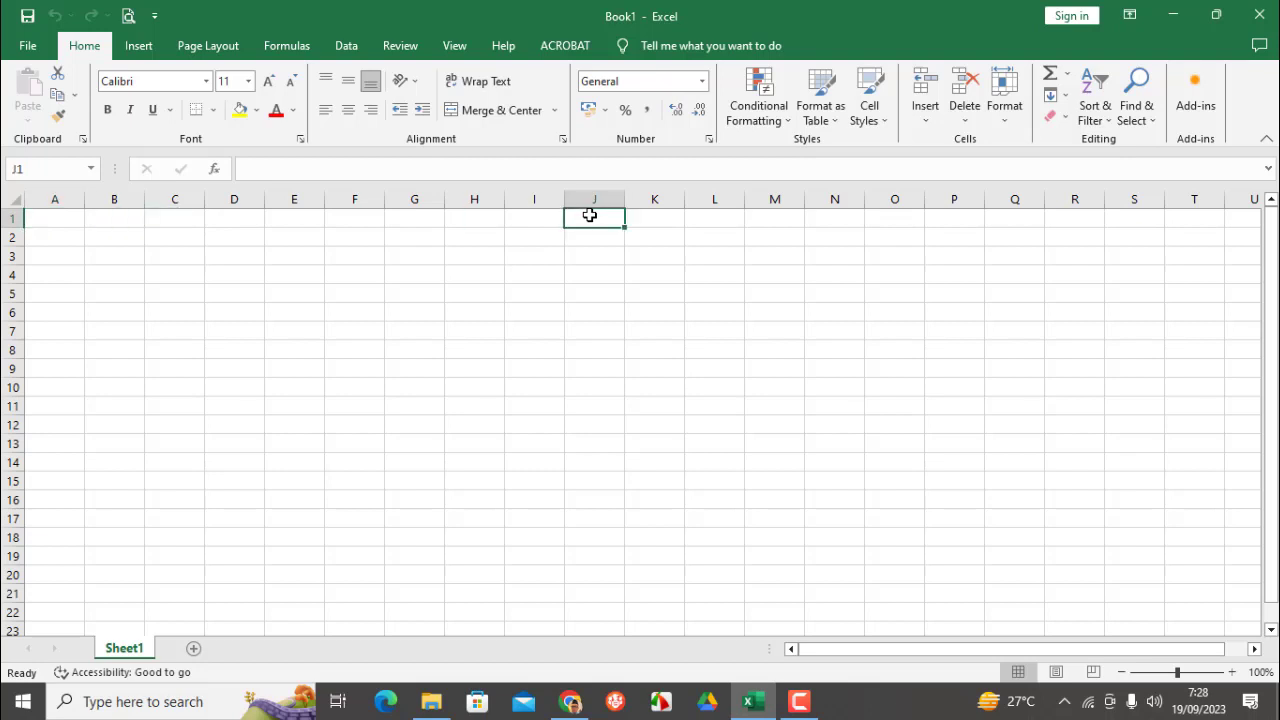
click(48, 297)
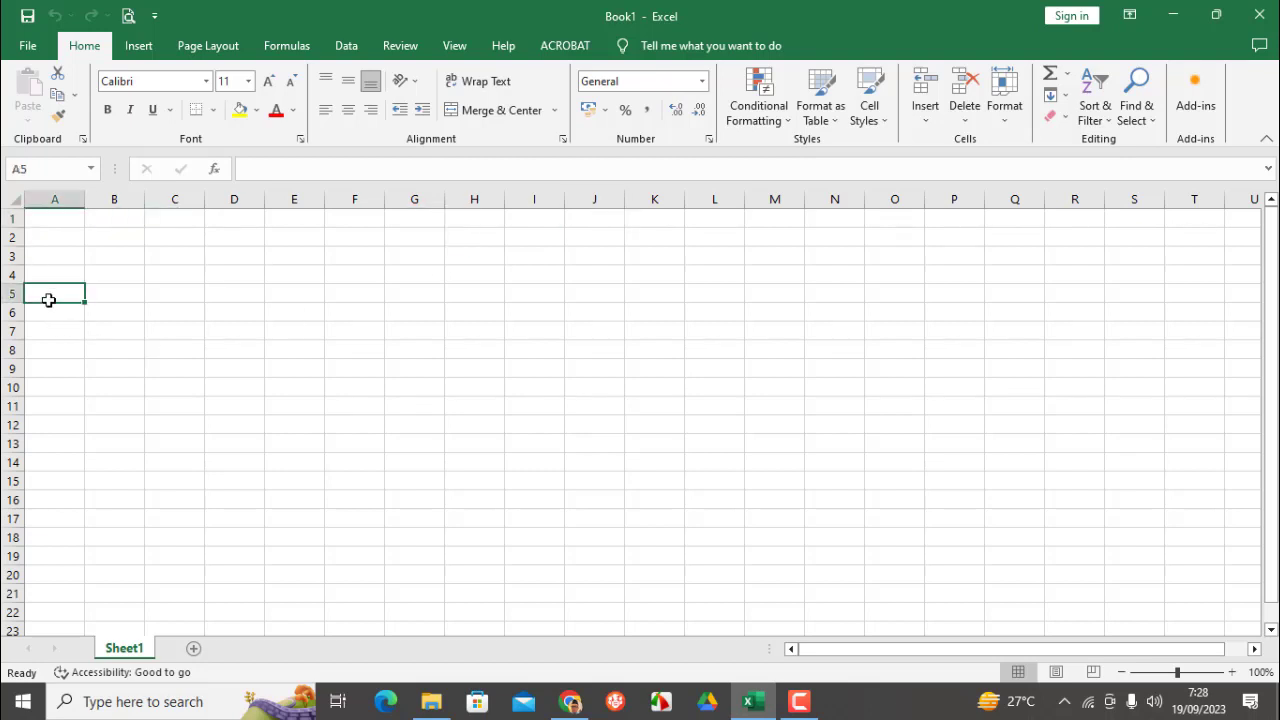
click(59, 218)
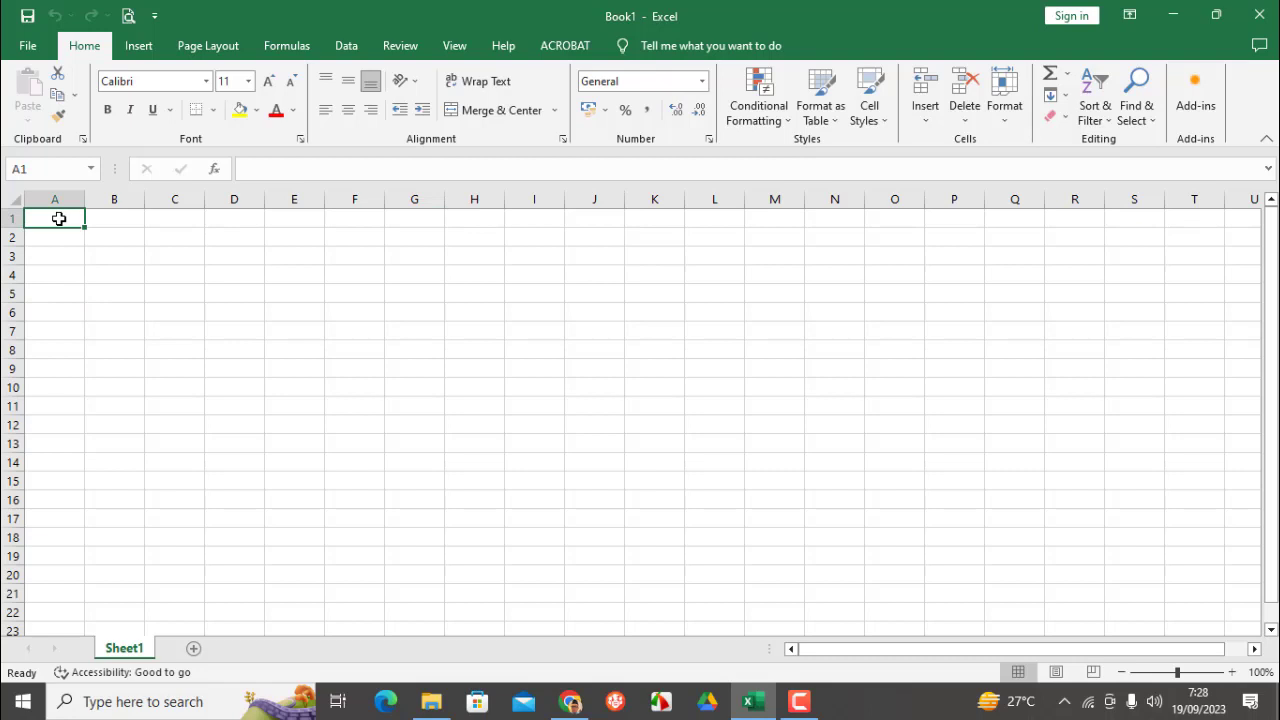
drag(86, 228, 608, 320)
Enter the formula =RANDBETWEEN(65;95) in cell A1 and fill it across the range A1:J5
drag(51, 214, 600, 293)
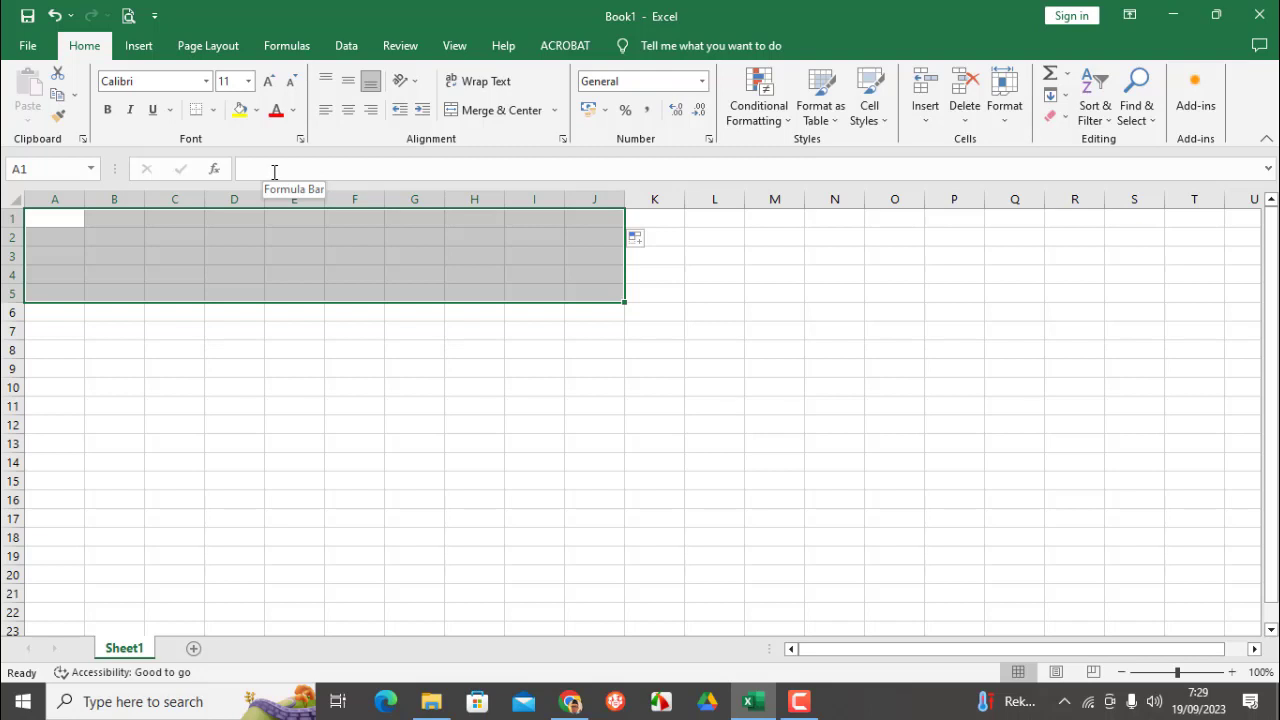
click(274, 172)
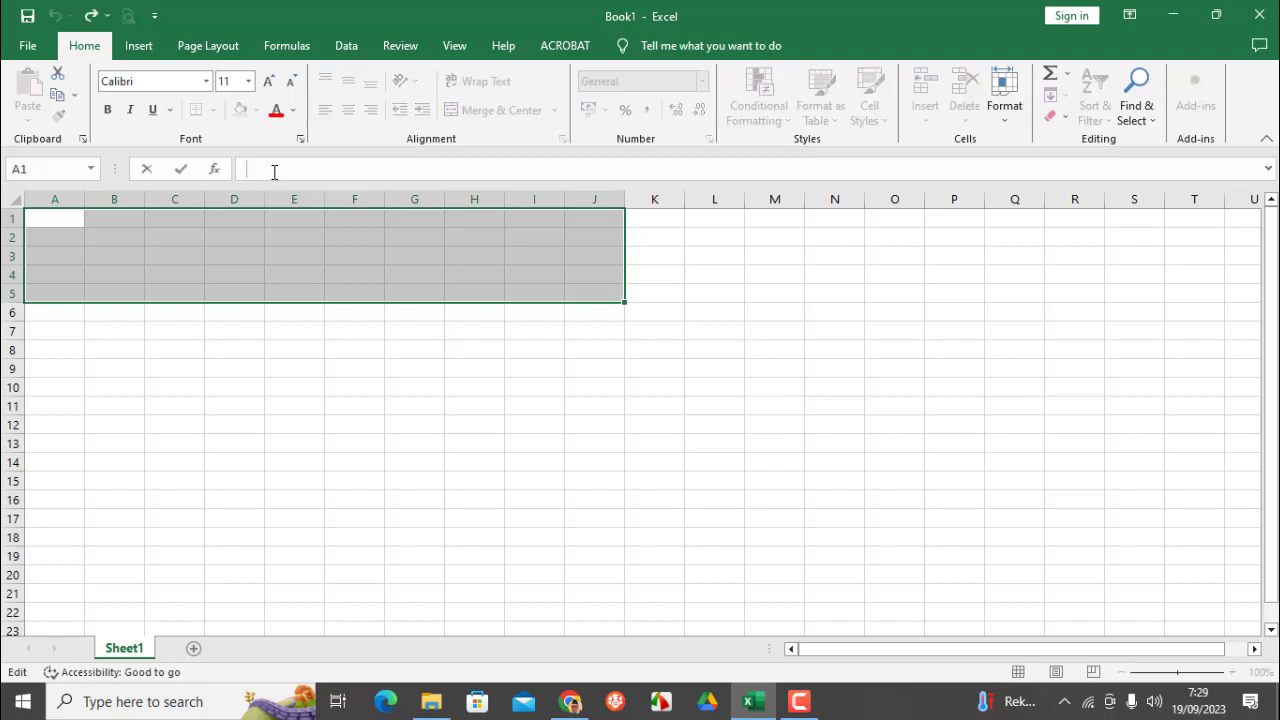
text(=ran)
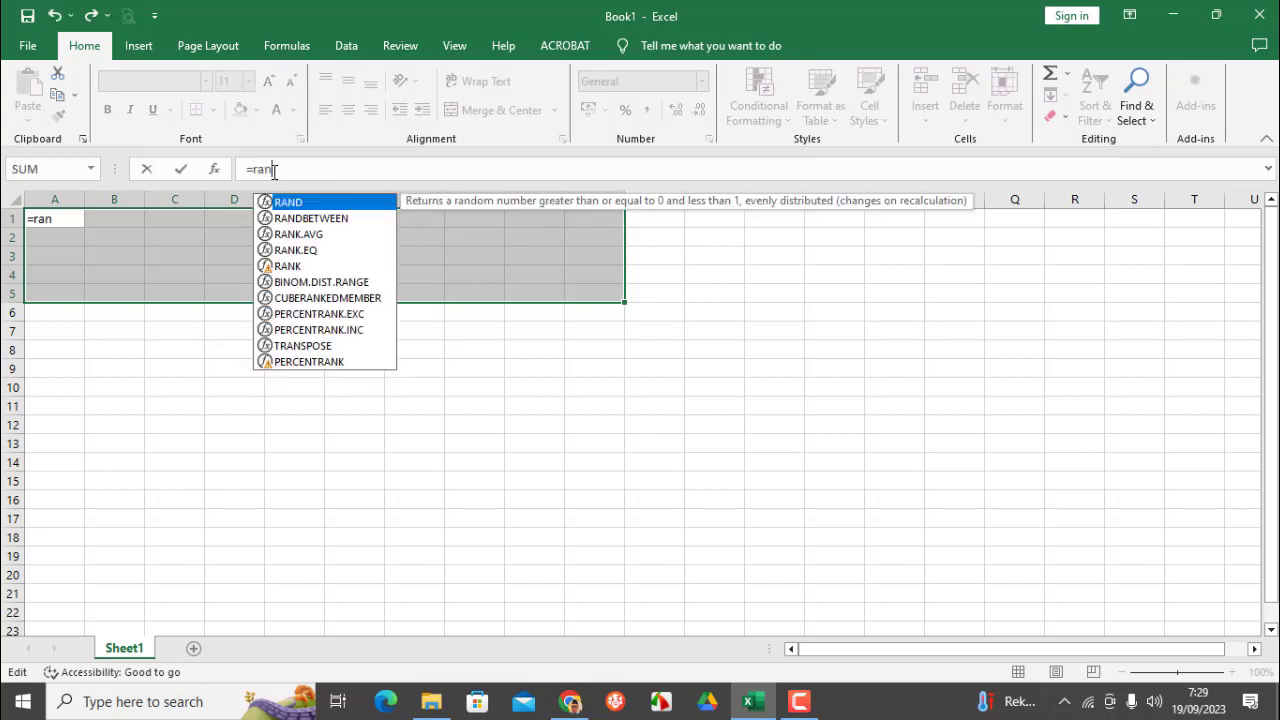
text(d)
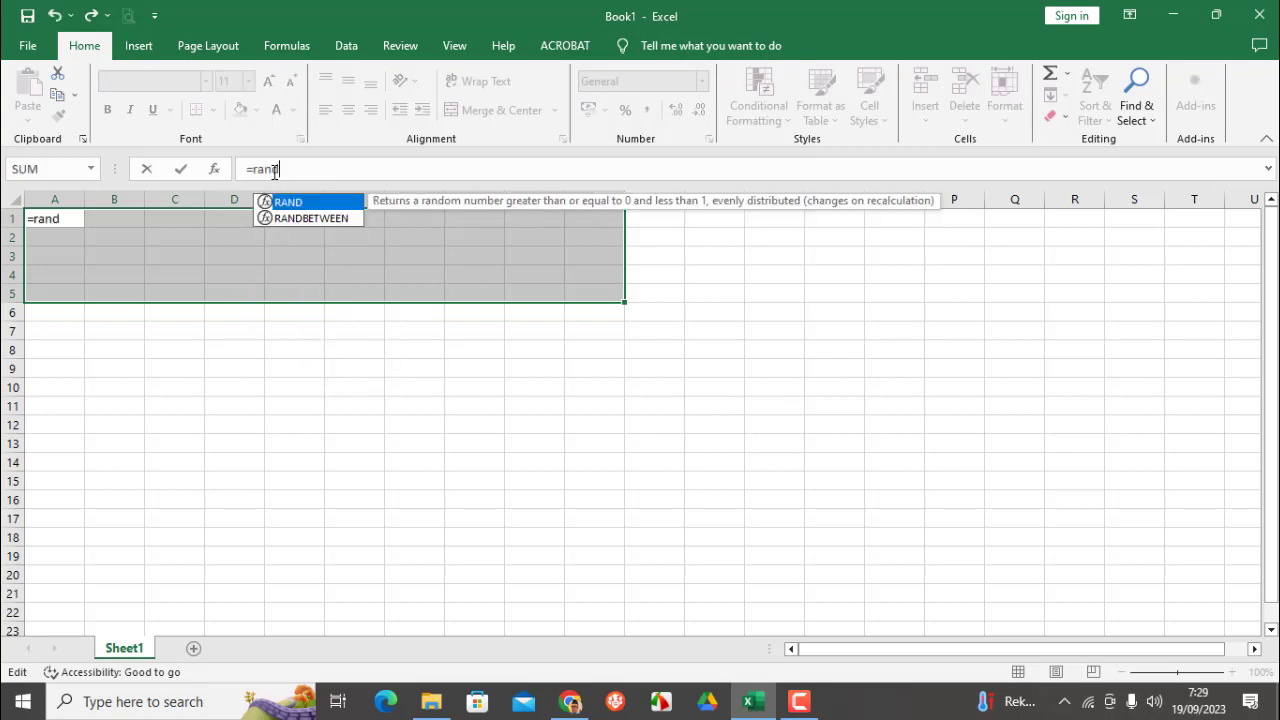
double_click(323, 218)
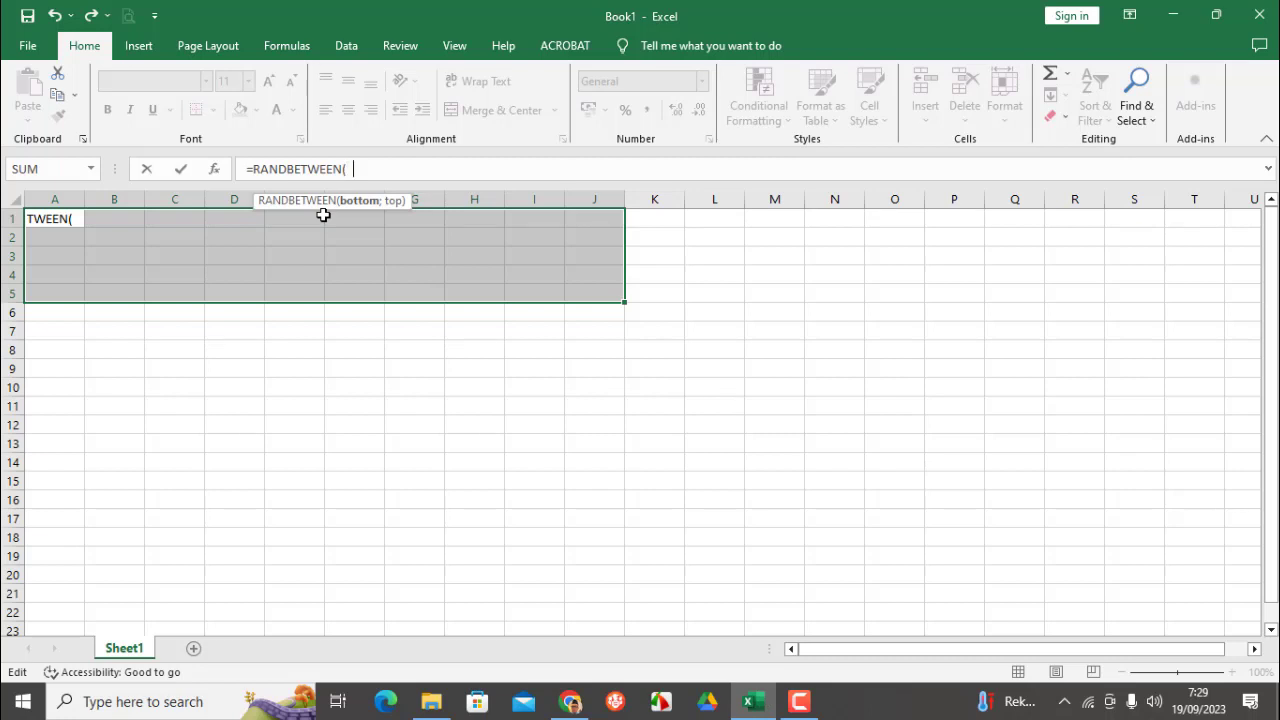
text(65;95)
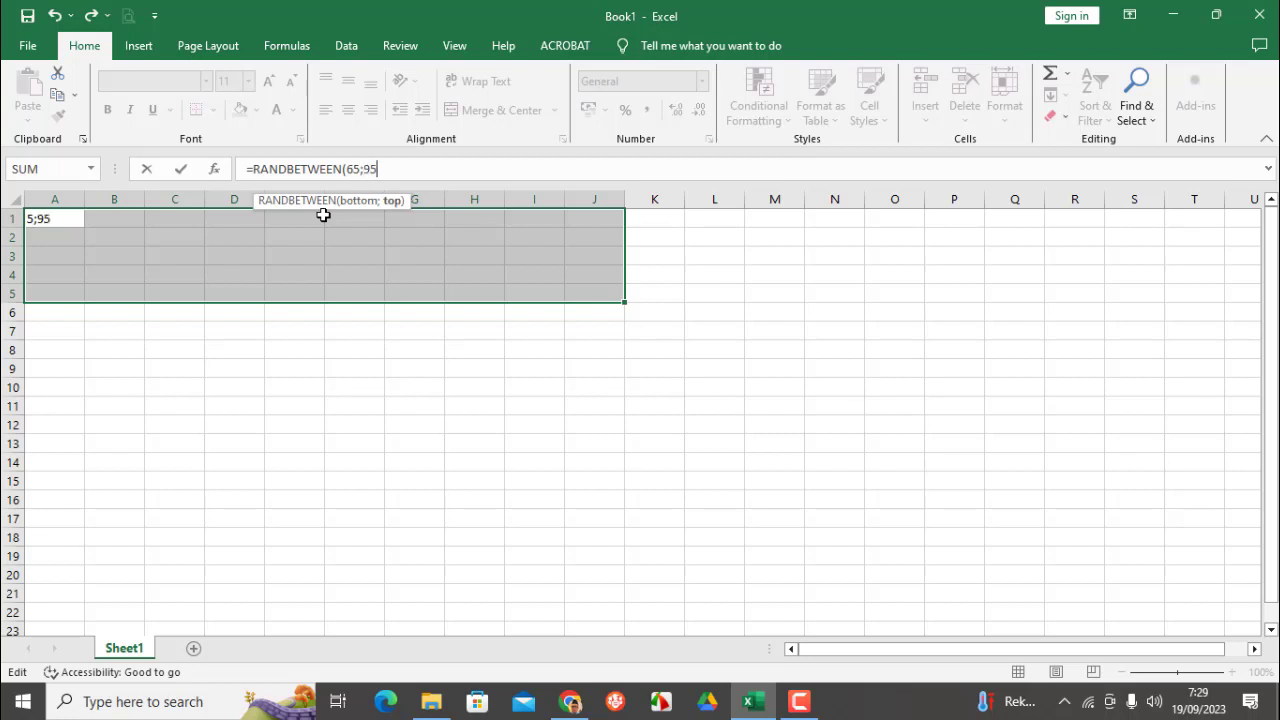
text())
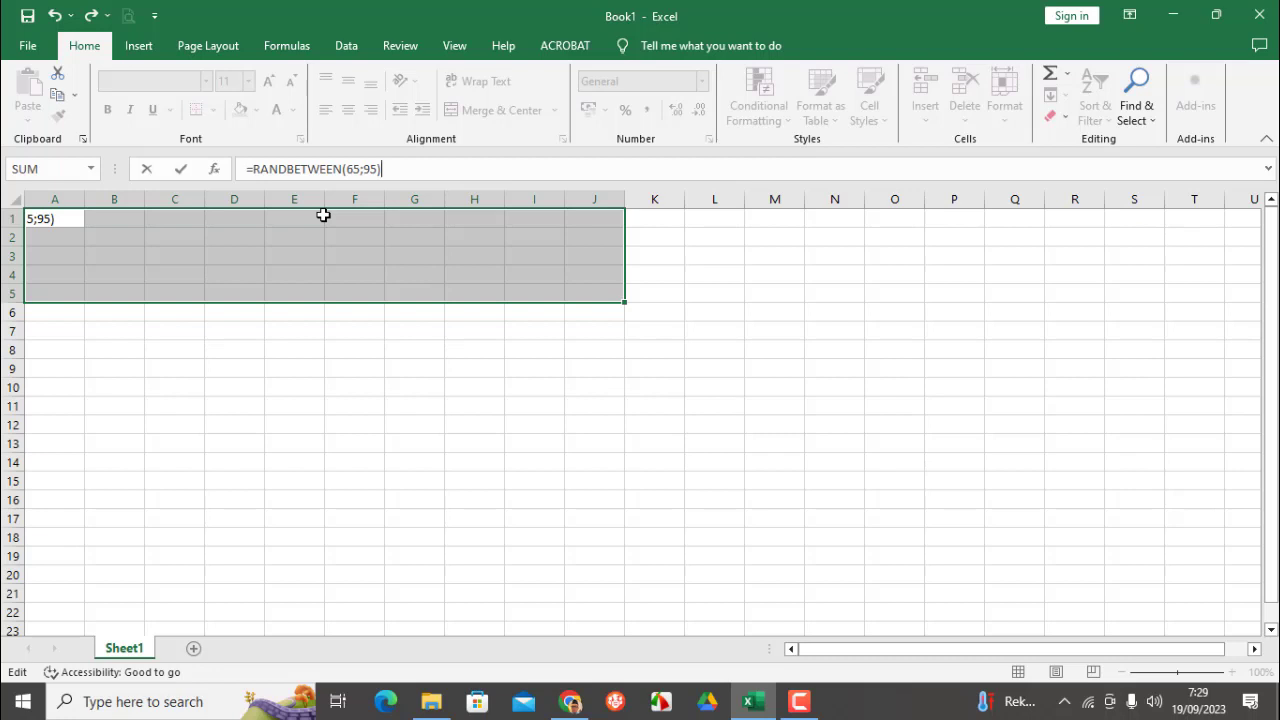
key(Return)
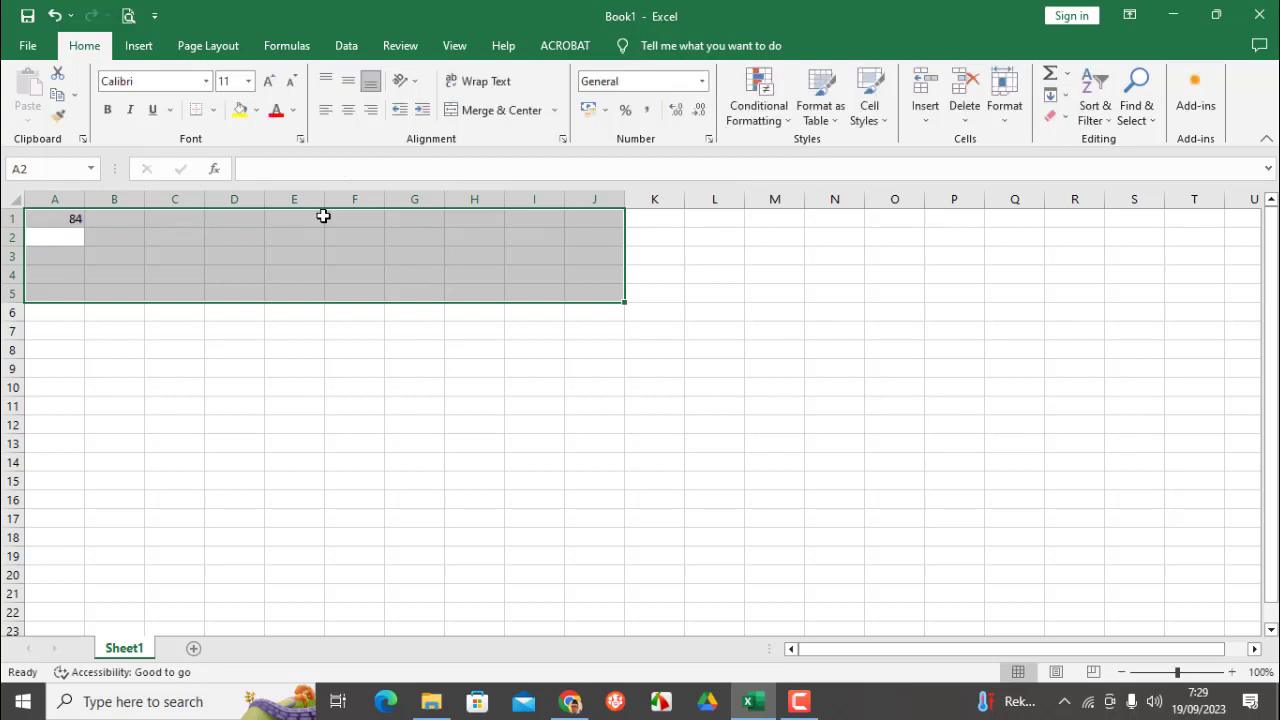
click(48, 221)
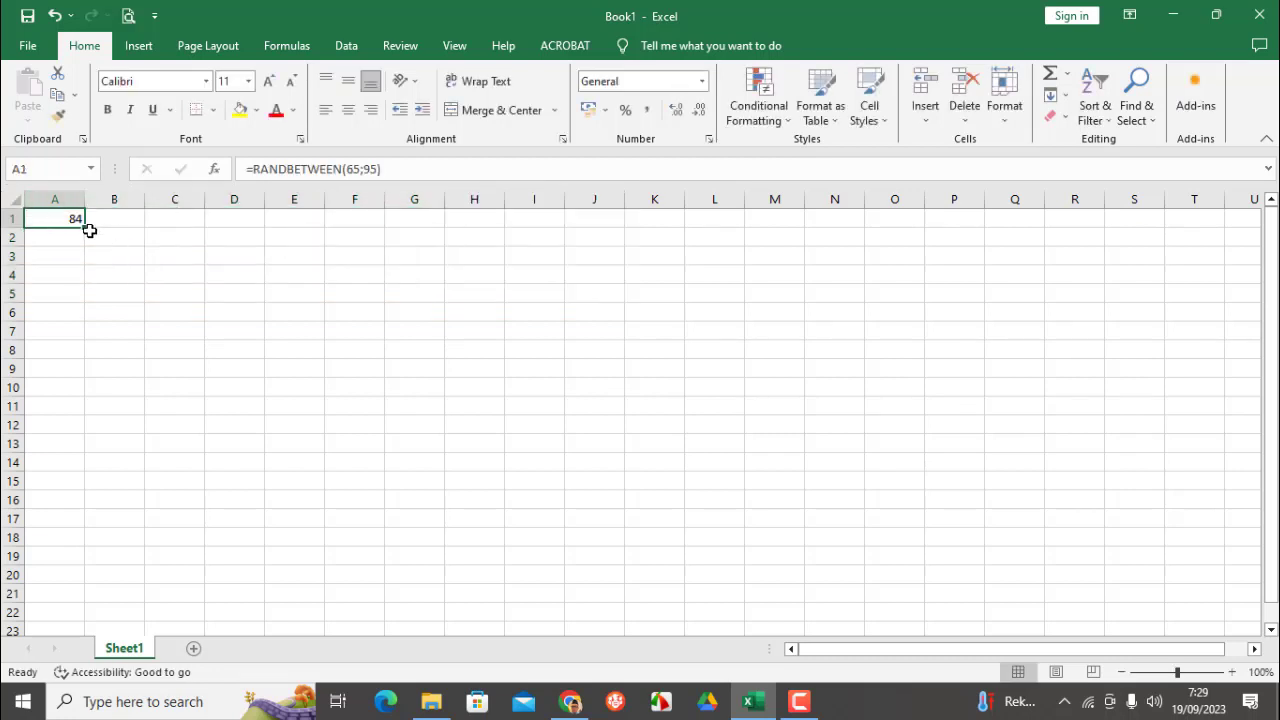
drag(84, 227, 632, 309)
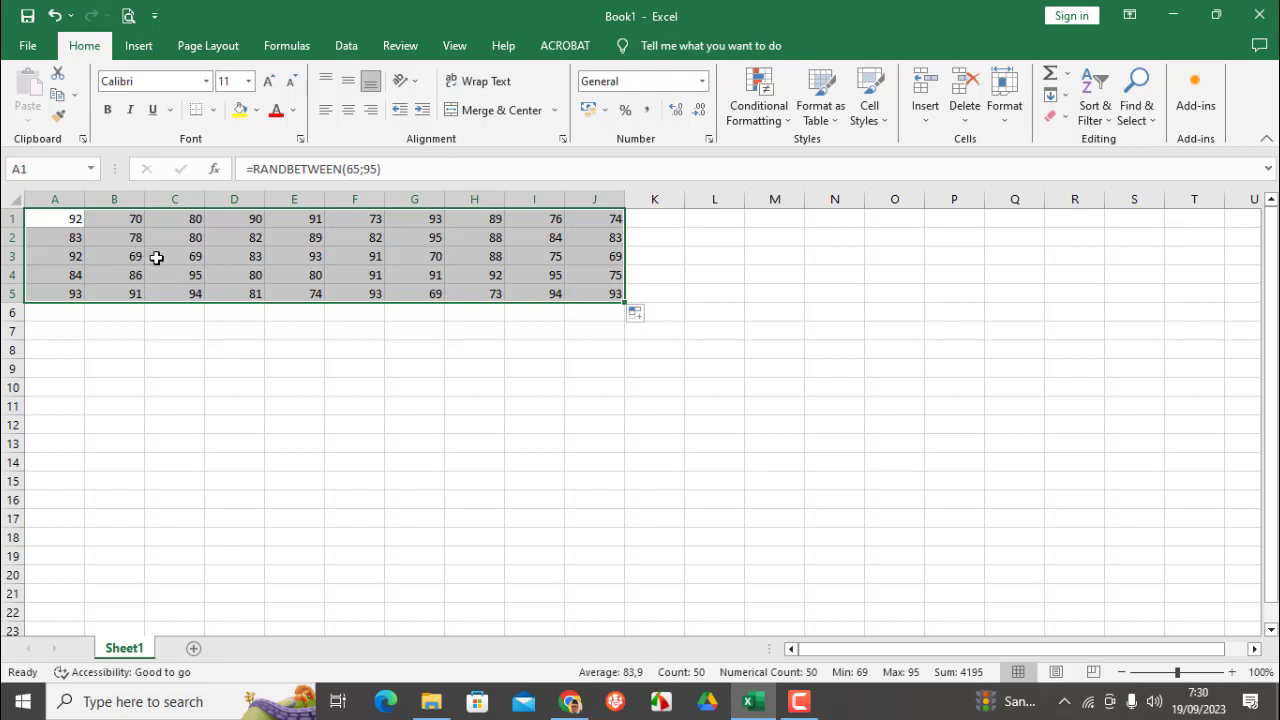
Set the upper limit of the random-number formula in A1 to 90 and refill the range A1:J5 with it
click(70, 219)
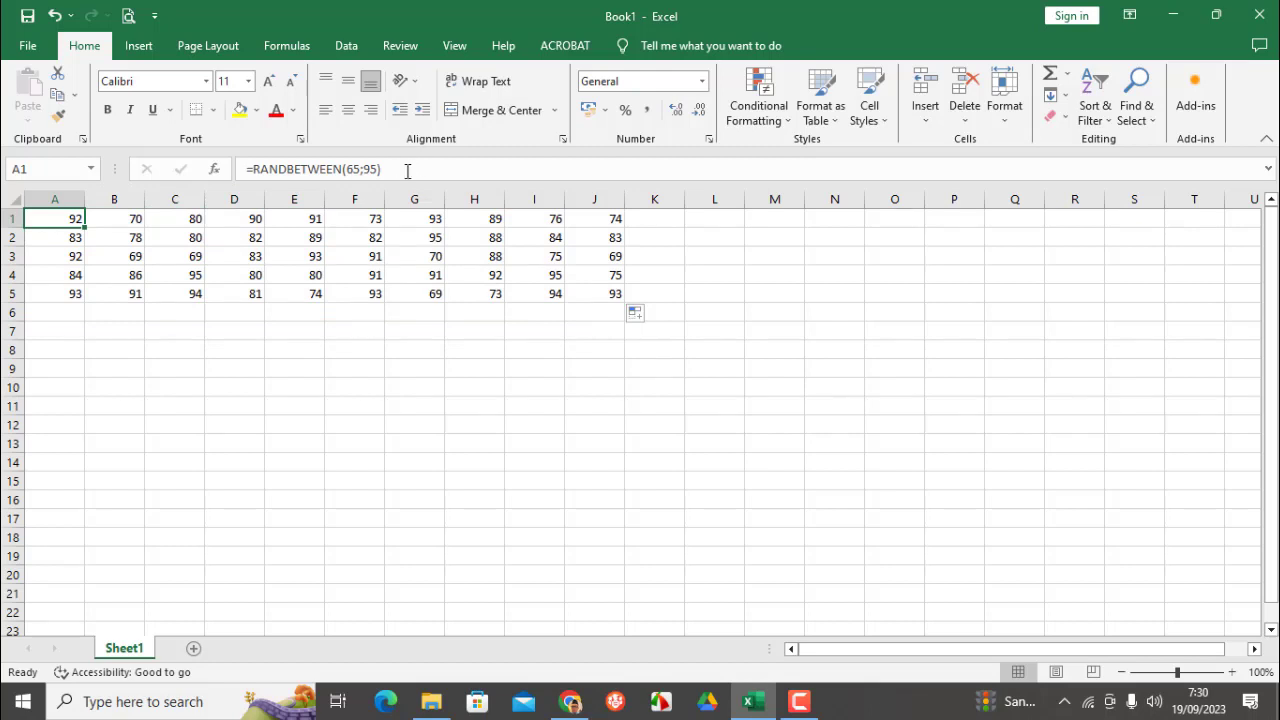
click(373, 169)
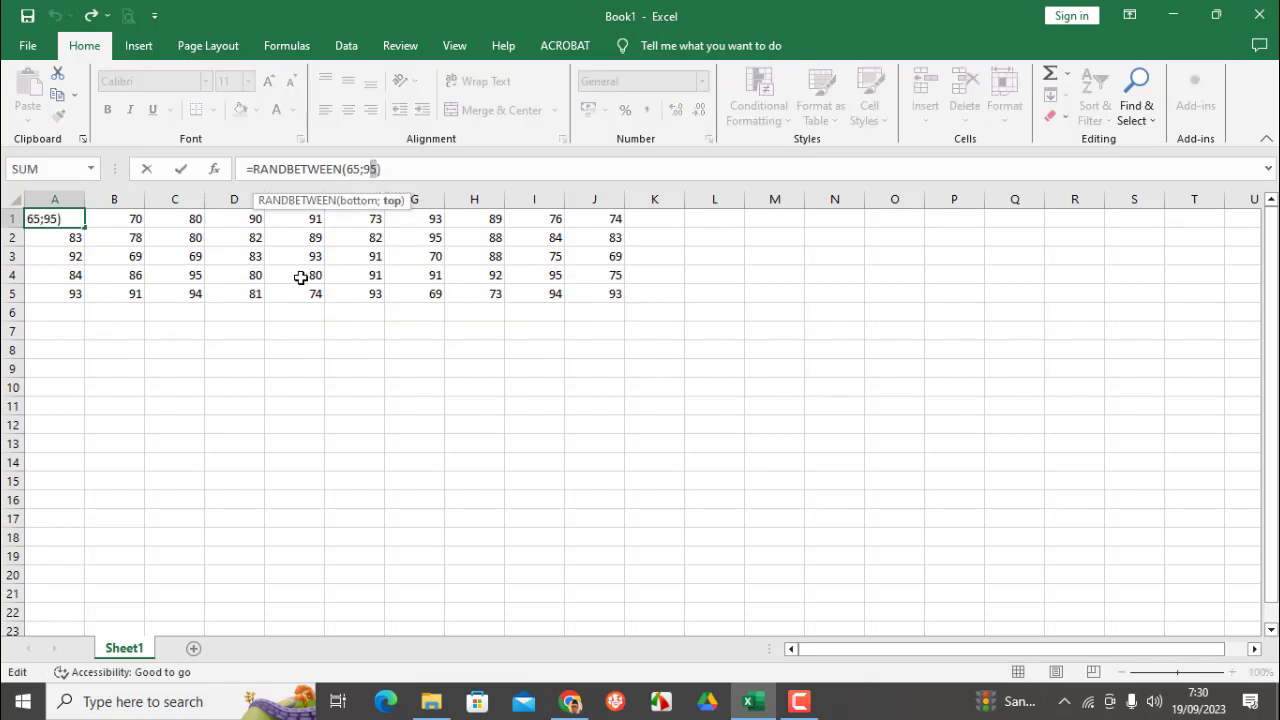
text(0)
key(Return)
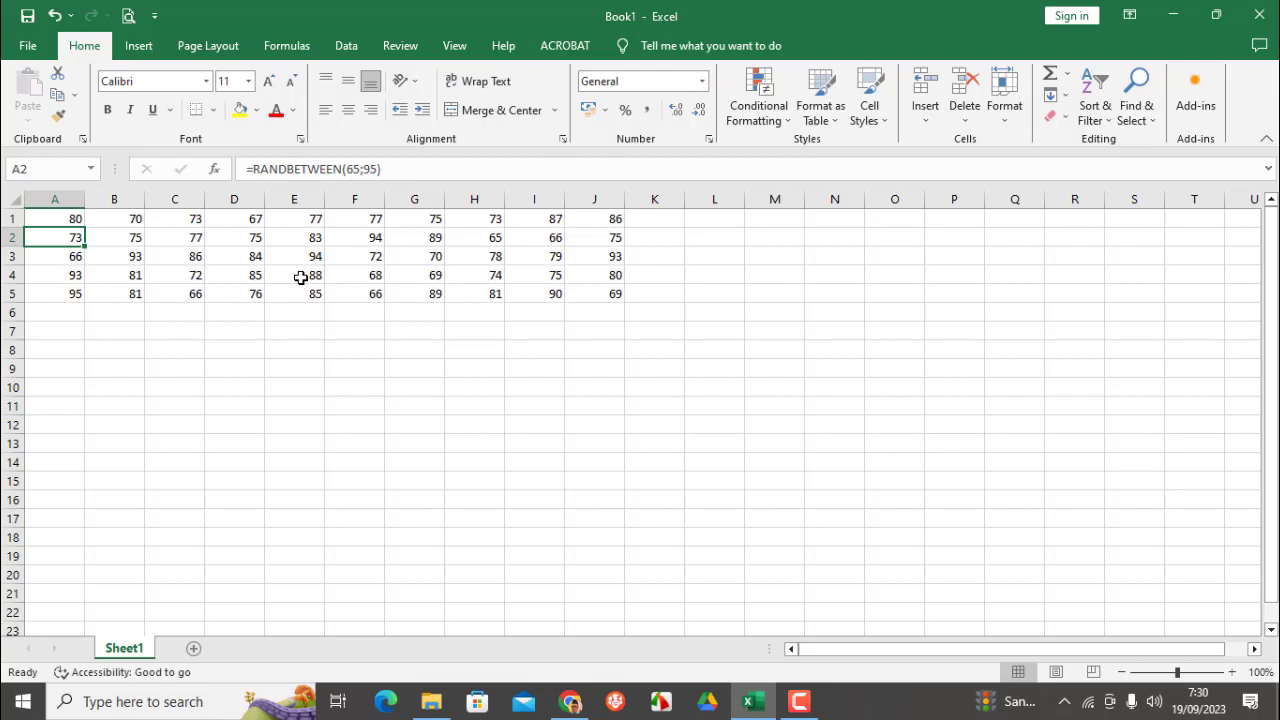
click(55, 217)
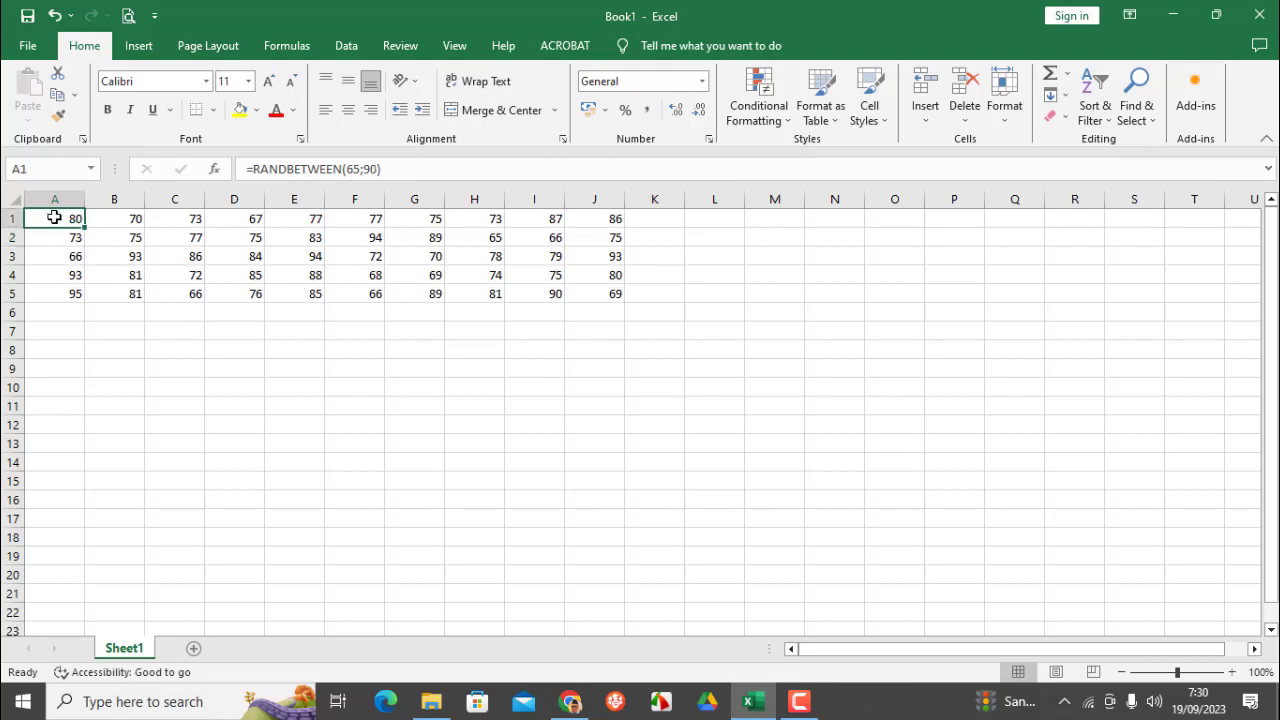
drag(87, 227, 611, 309)
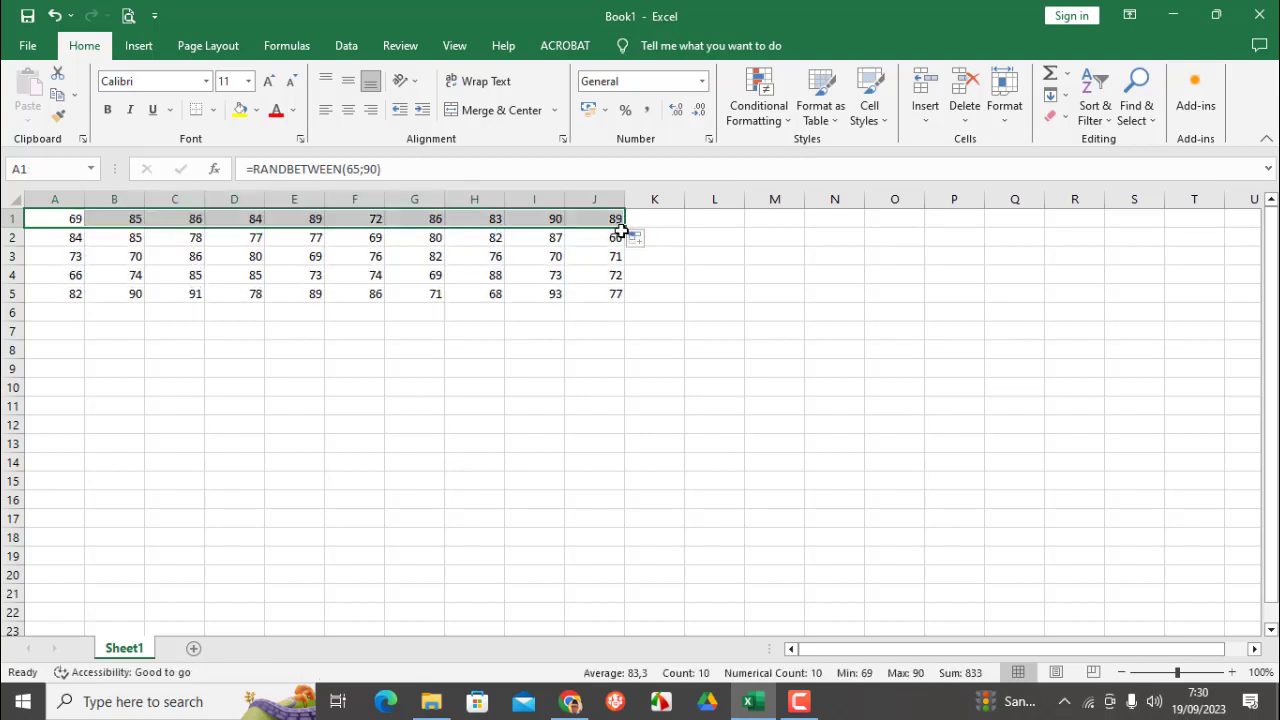
drag(625, 227, 627, 302)
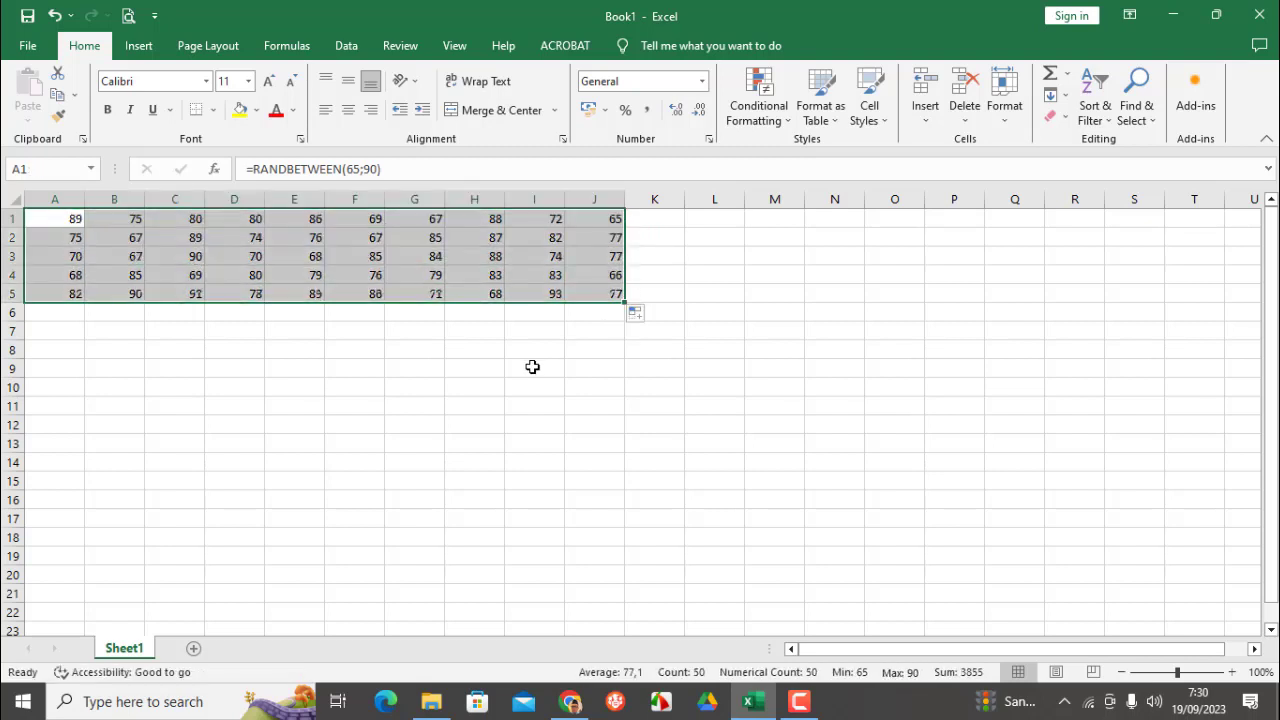
Replace the random-number formulas in A1:J5 with static values by copying the range and pasting values only in place
right_click(346, 266)
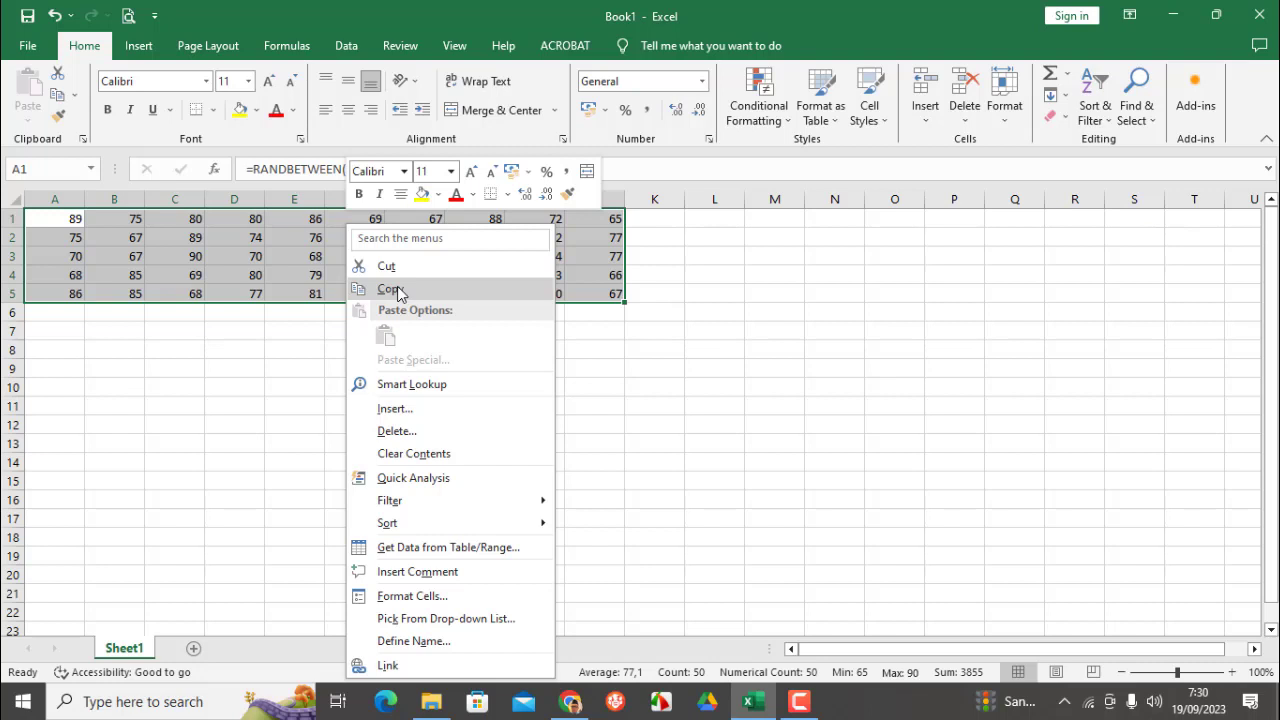
click(397, 287)
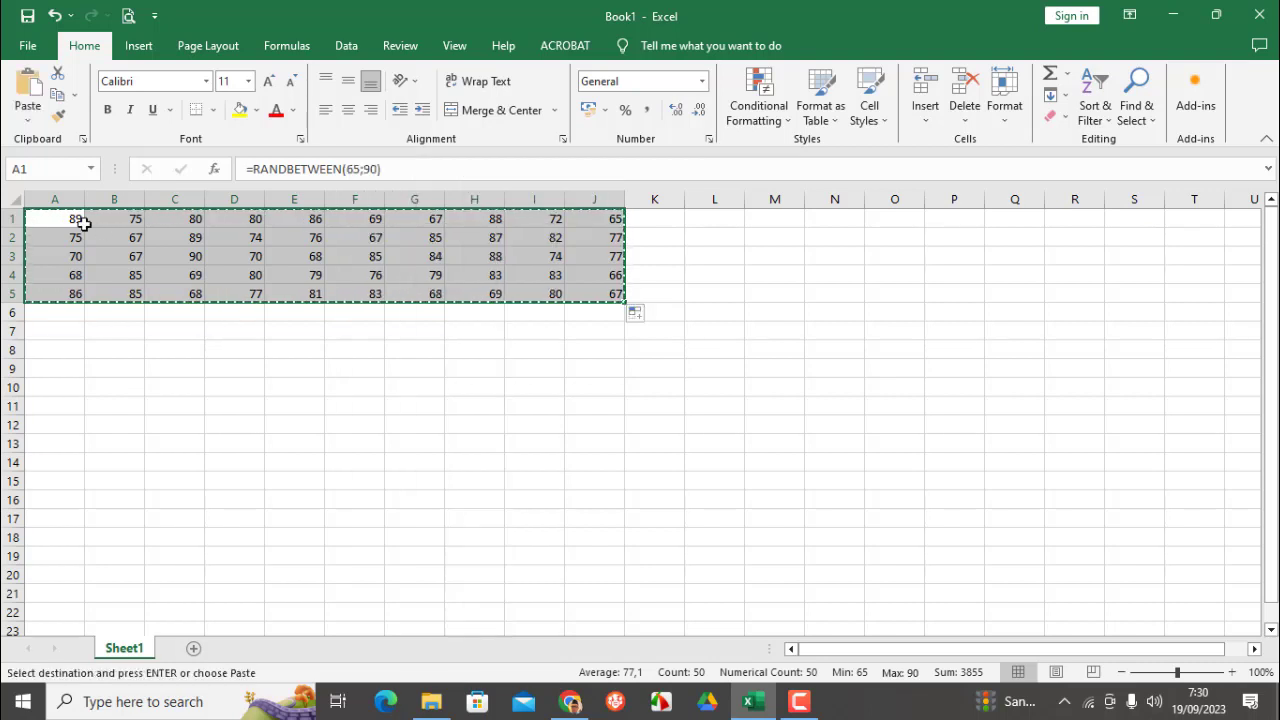
right_click(80, 226)
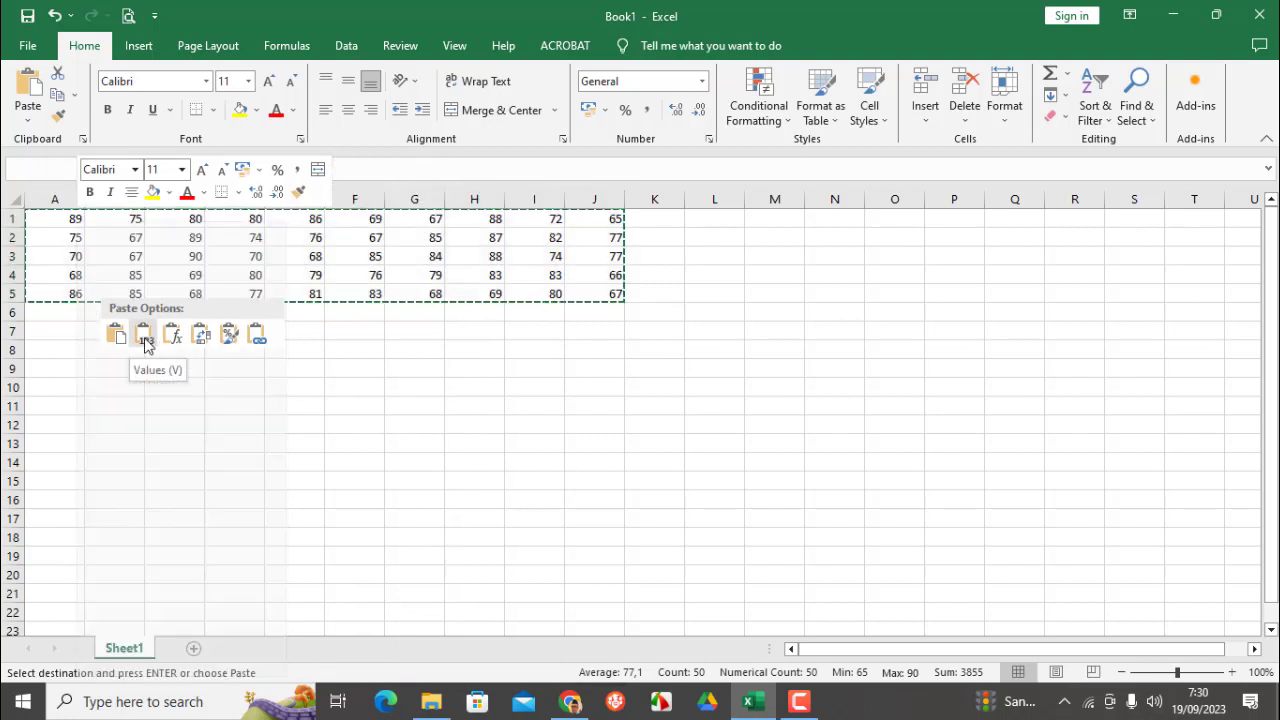
click(145, 340)
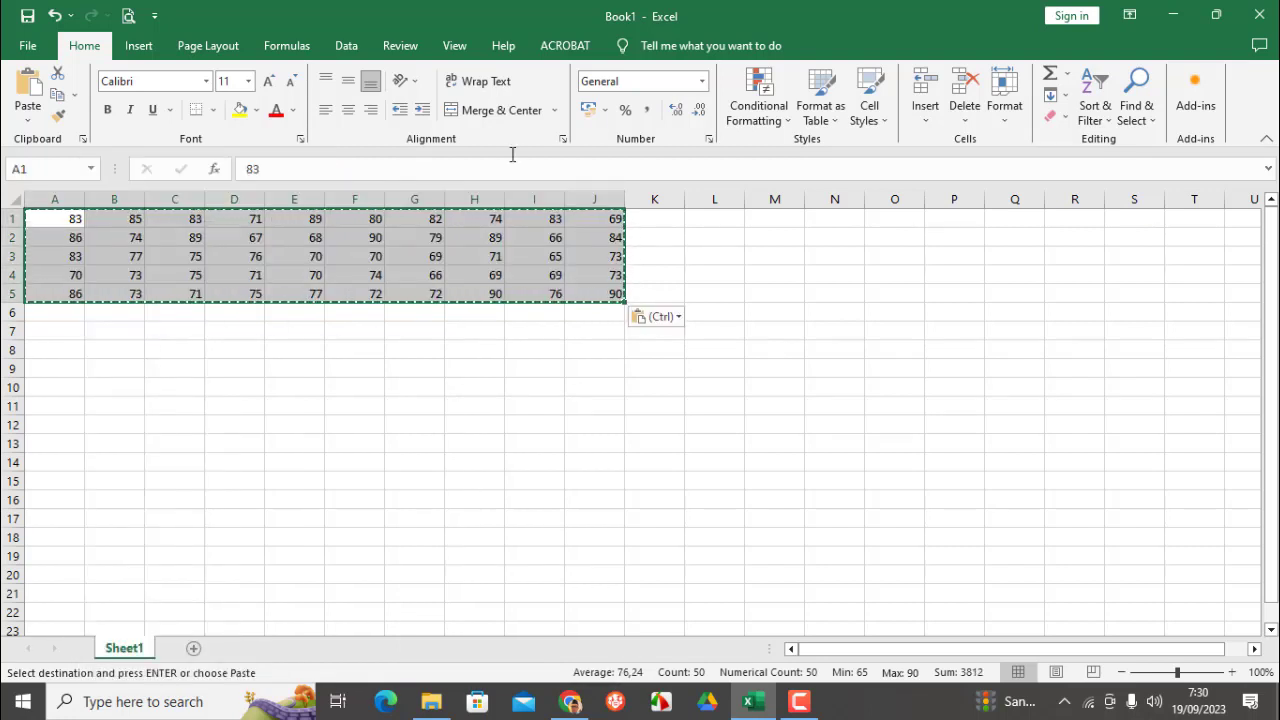
Set the font size of the data in A1:J5 to 14 and autofit the column widths
click(248, 81)
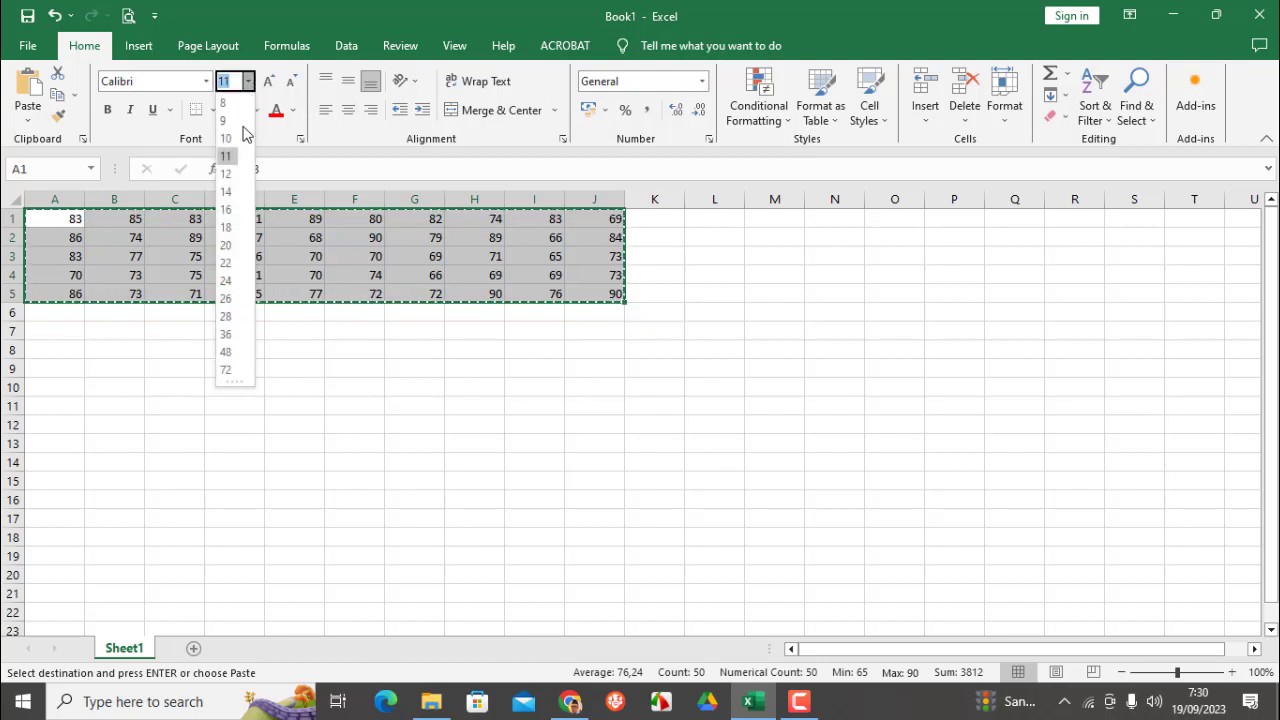
click(235, 190)
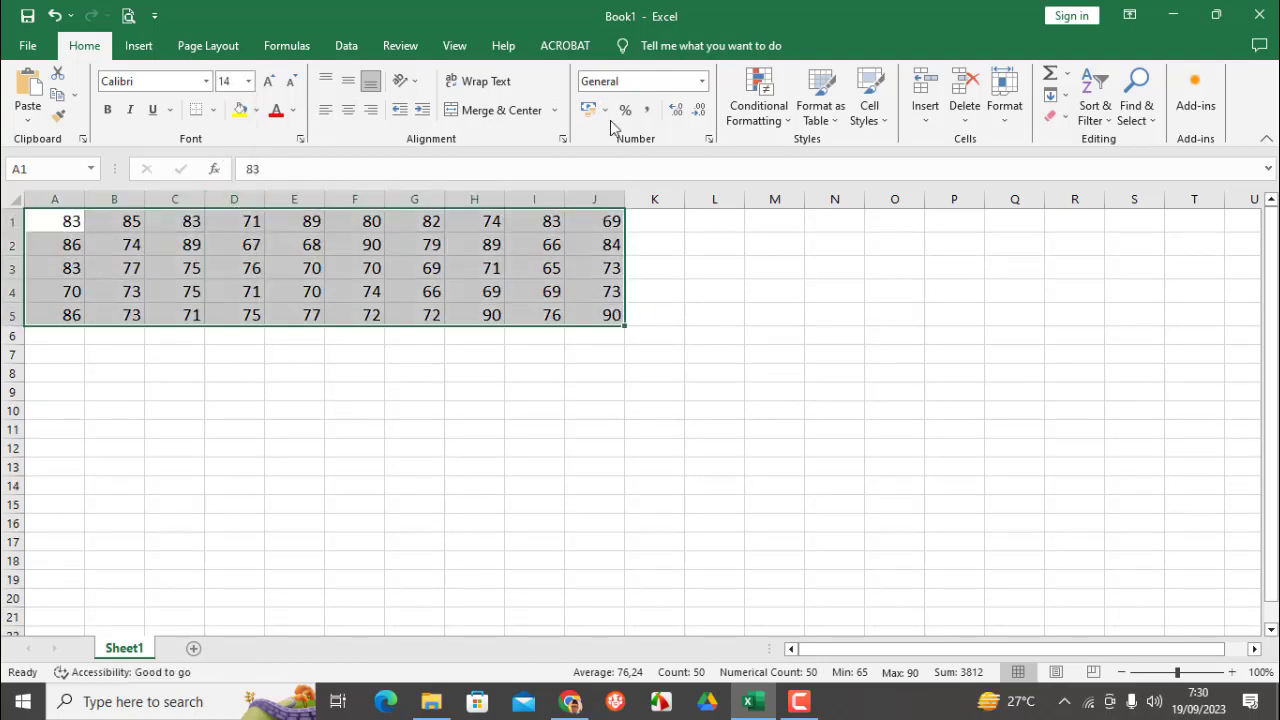
click(1008, 110)
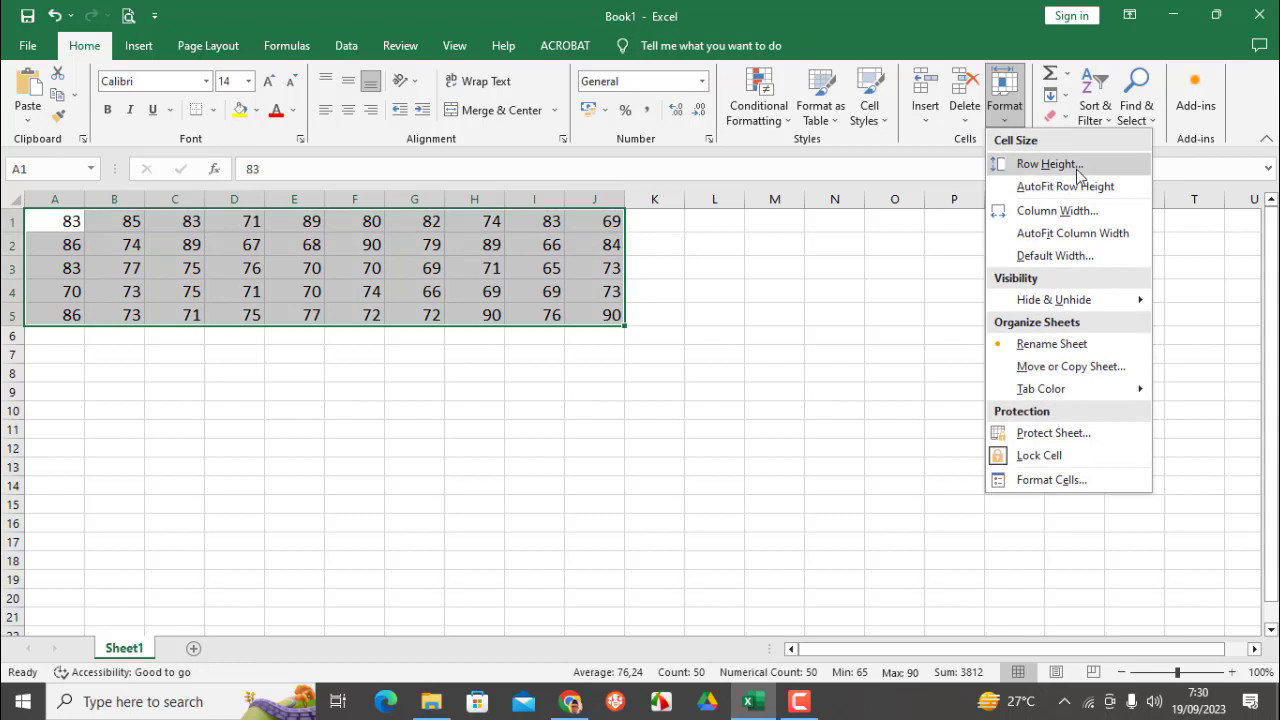
click(1070, 236)
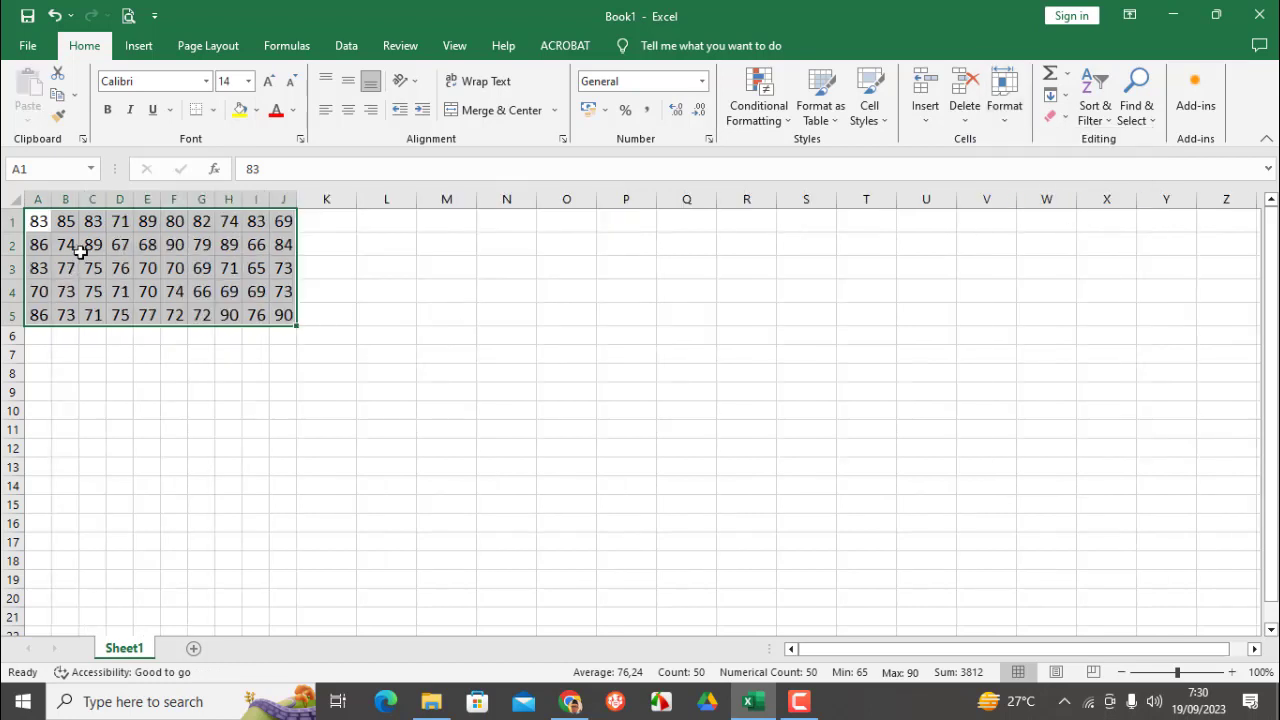
click(84, 247)
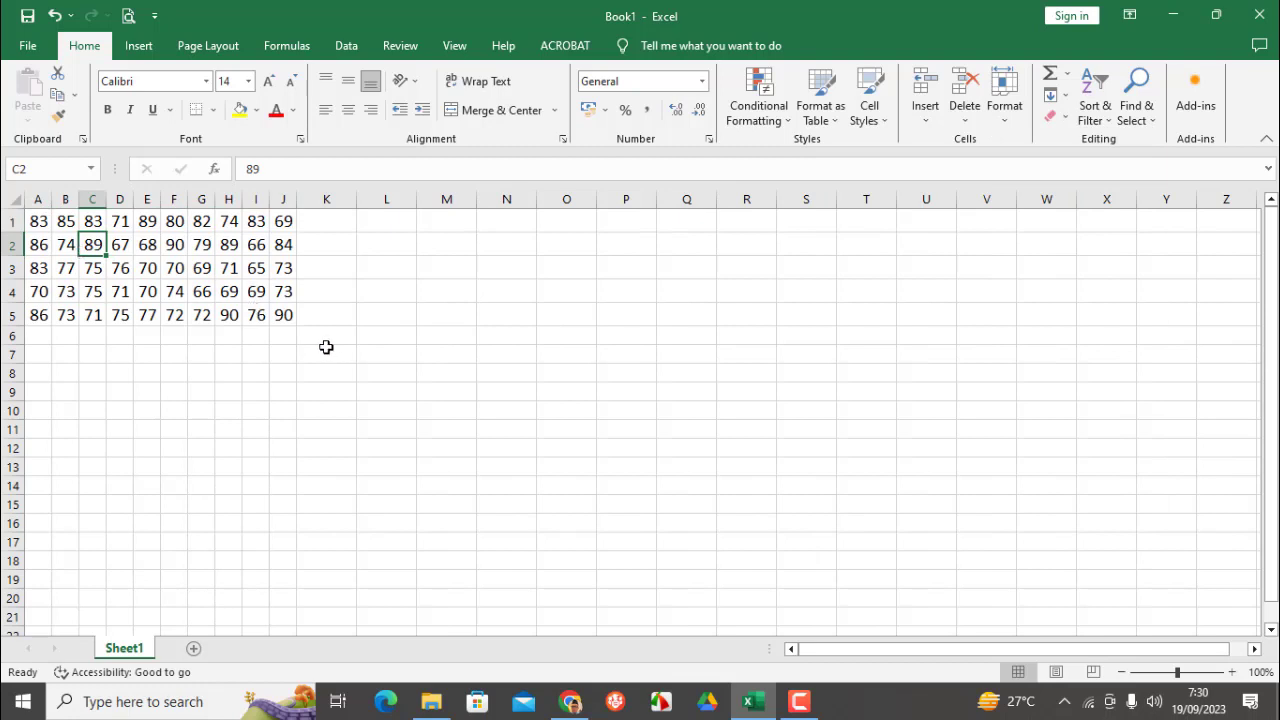
Enter the label "Banyaknya data (n)" in cell L1
click(363, 222)
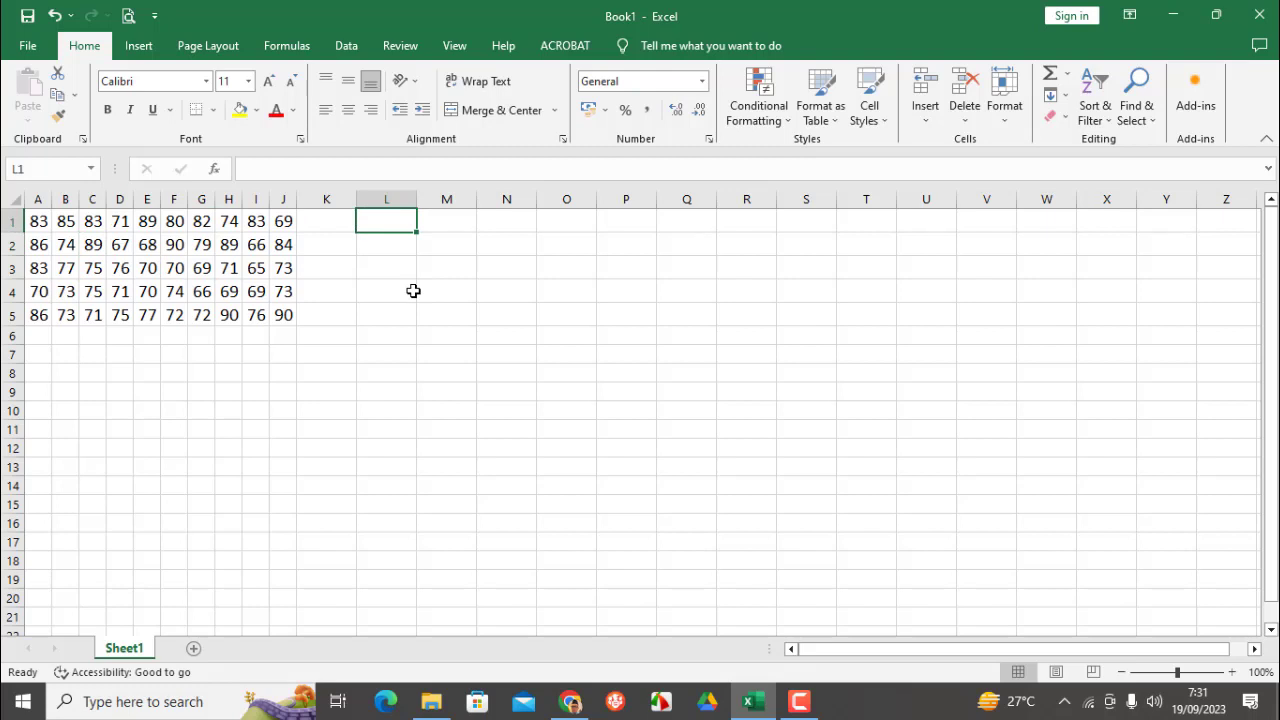
text(Banyaknya)
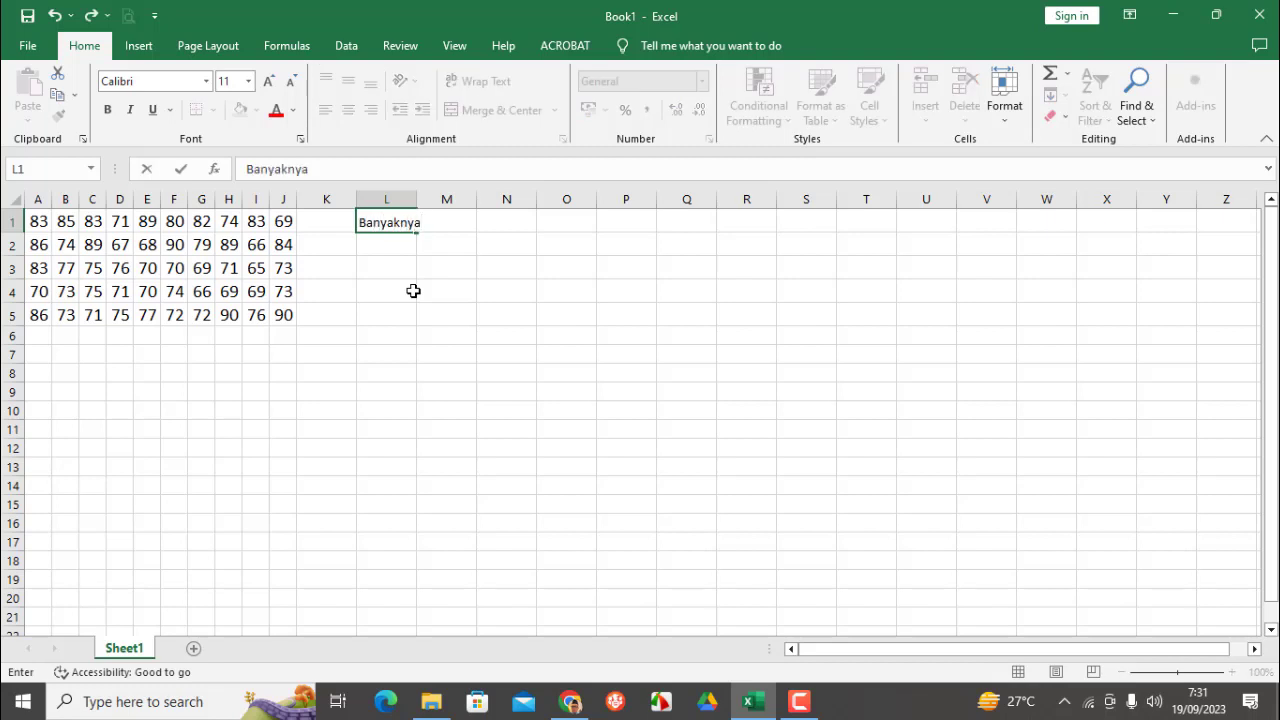
text( data (n))
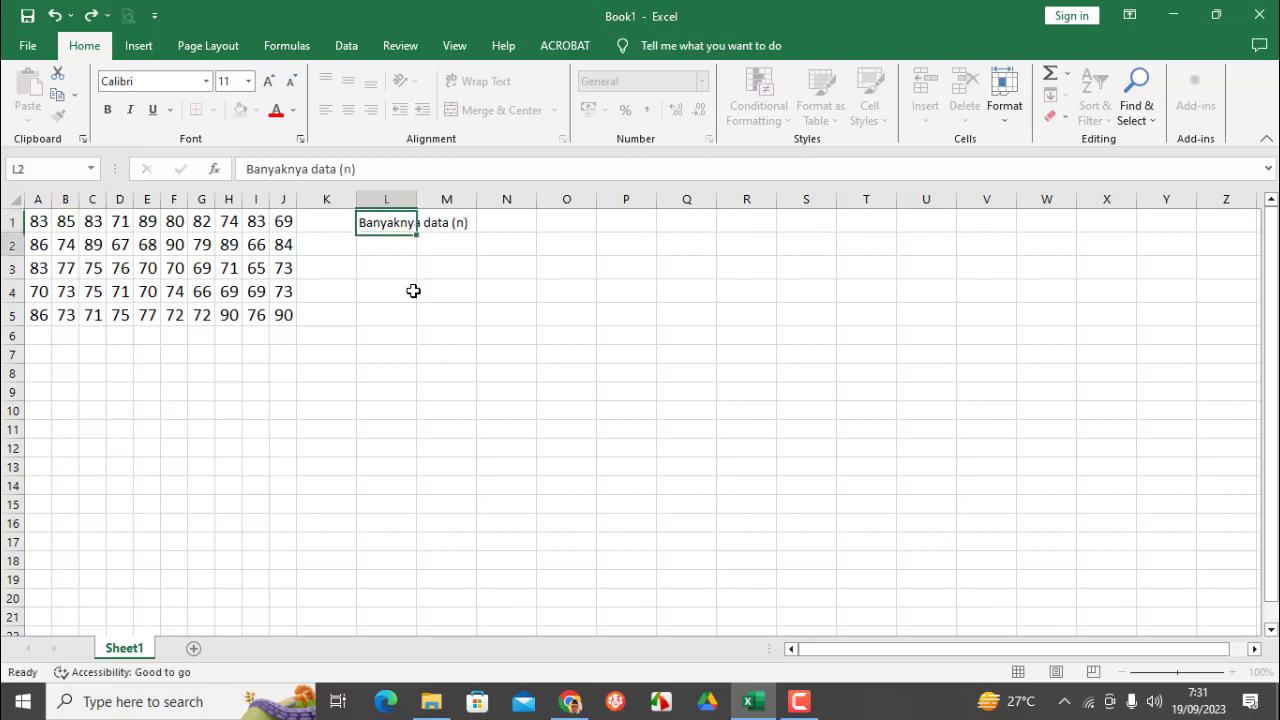
key(Return)
Enter a COUNT formula over the range A1:J5 in cell O1
key(Up)
key(Right)
key(Right)
key(Right)
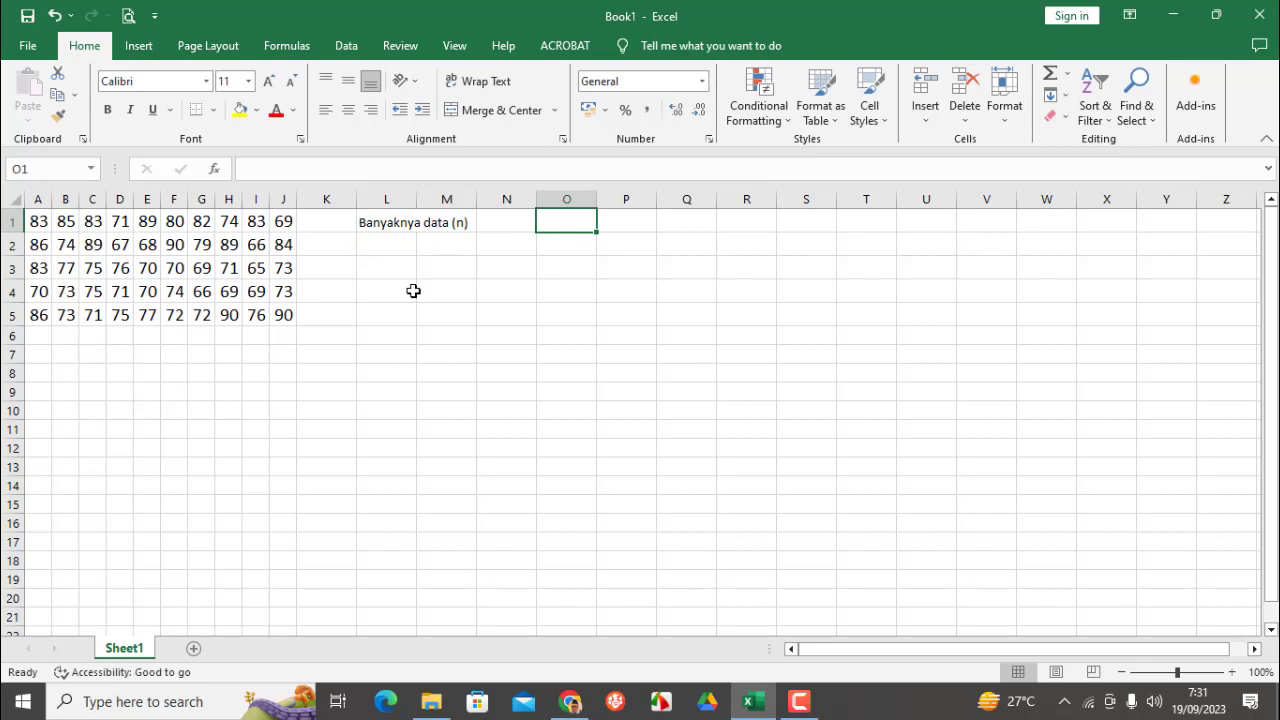
text(=)
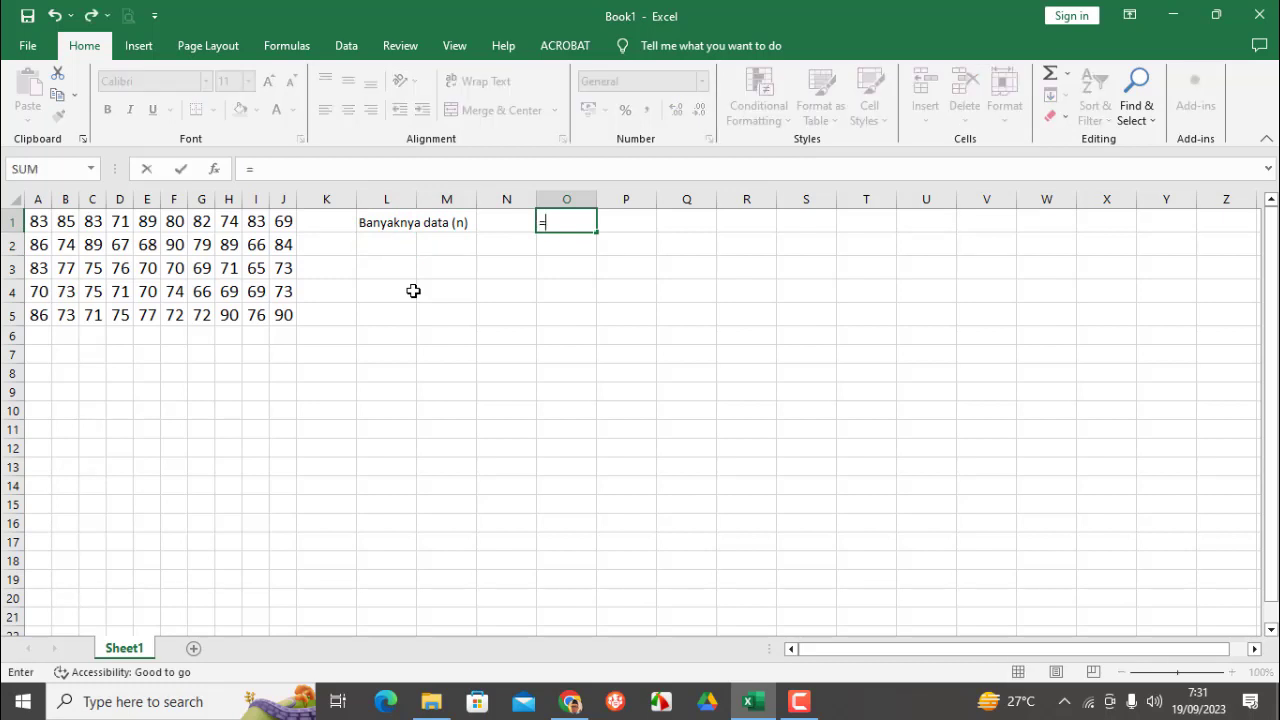
text(coun)
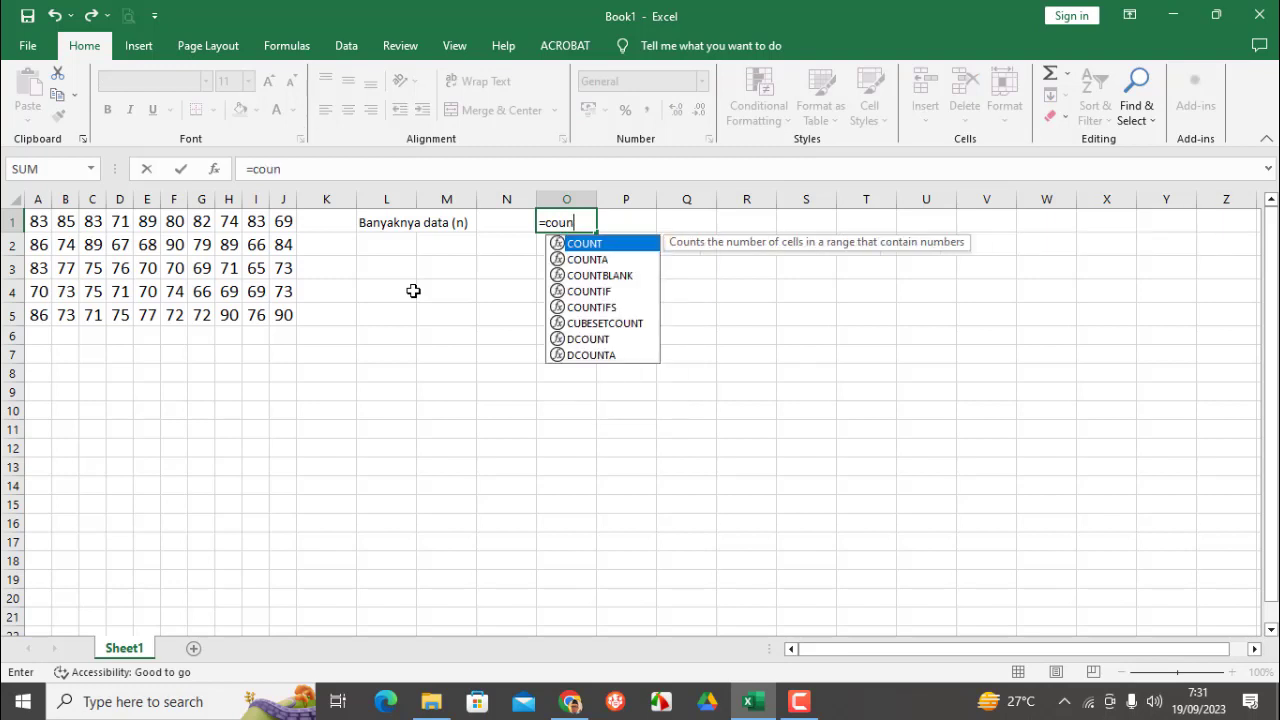
text(t()
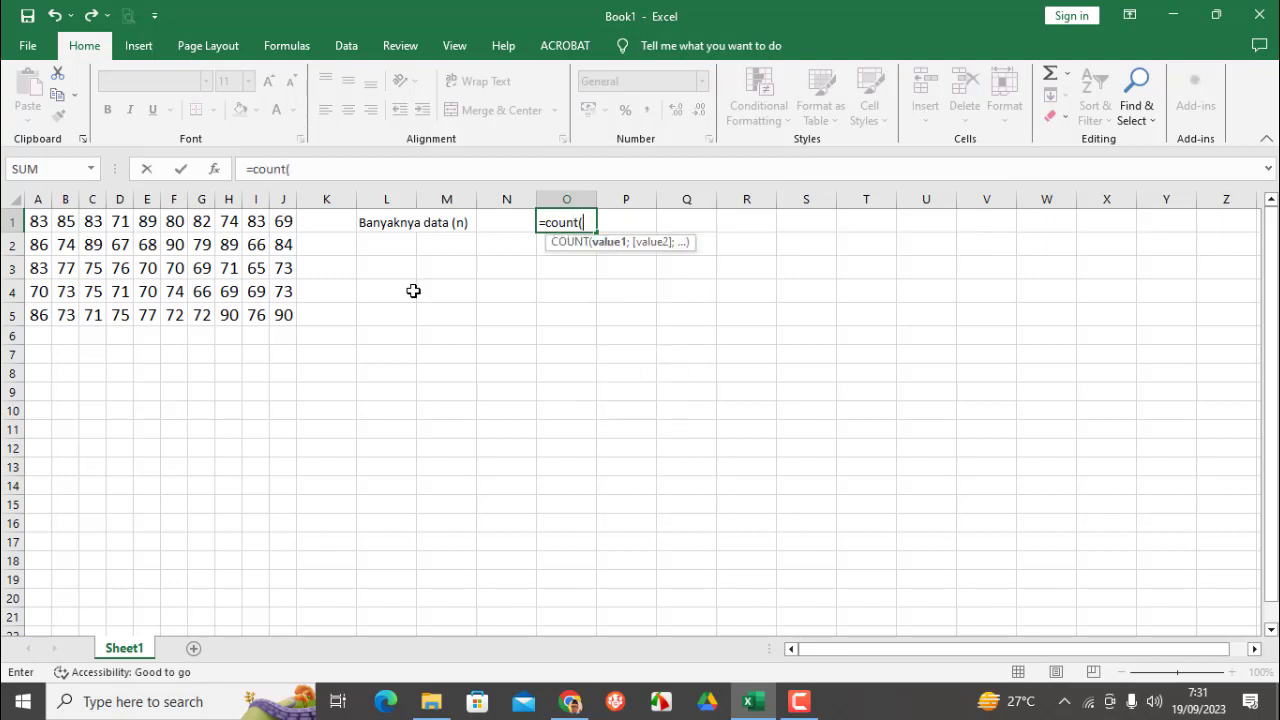
drag(38, 222, 282, 313)
text())
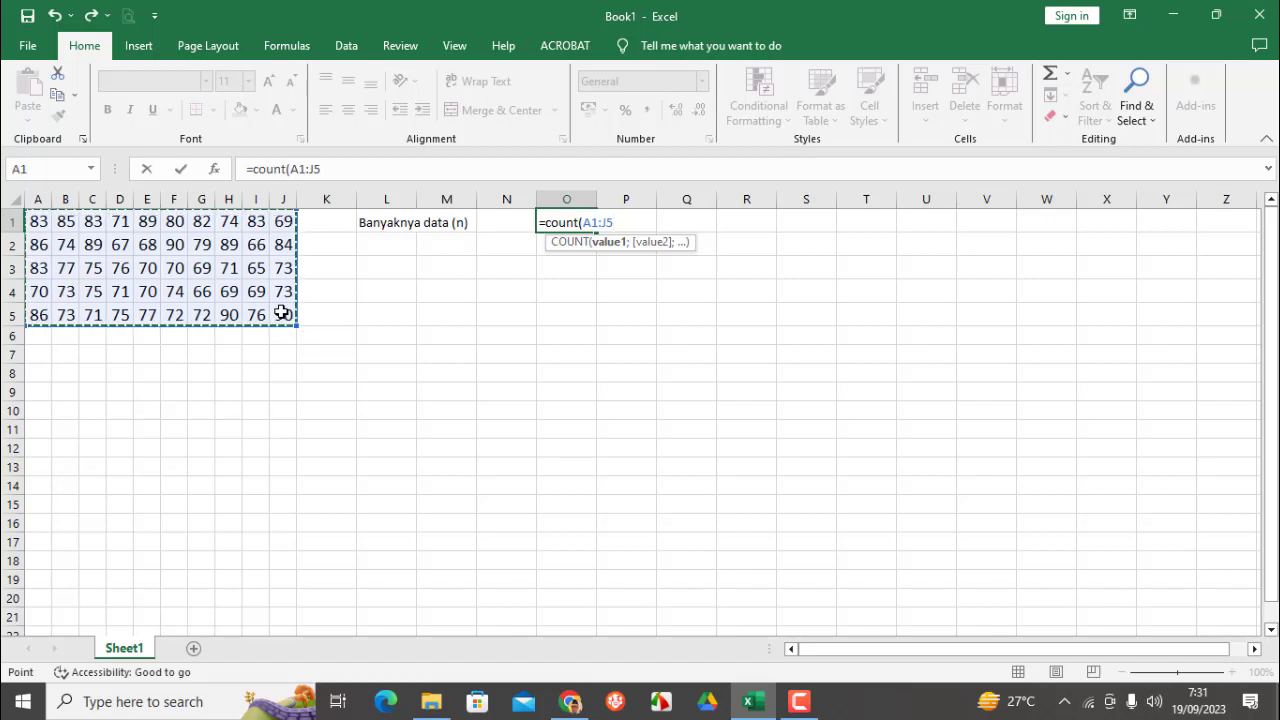
key(Return)
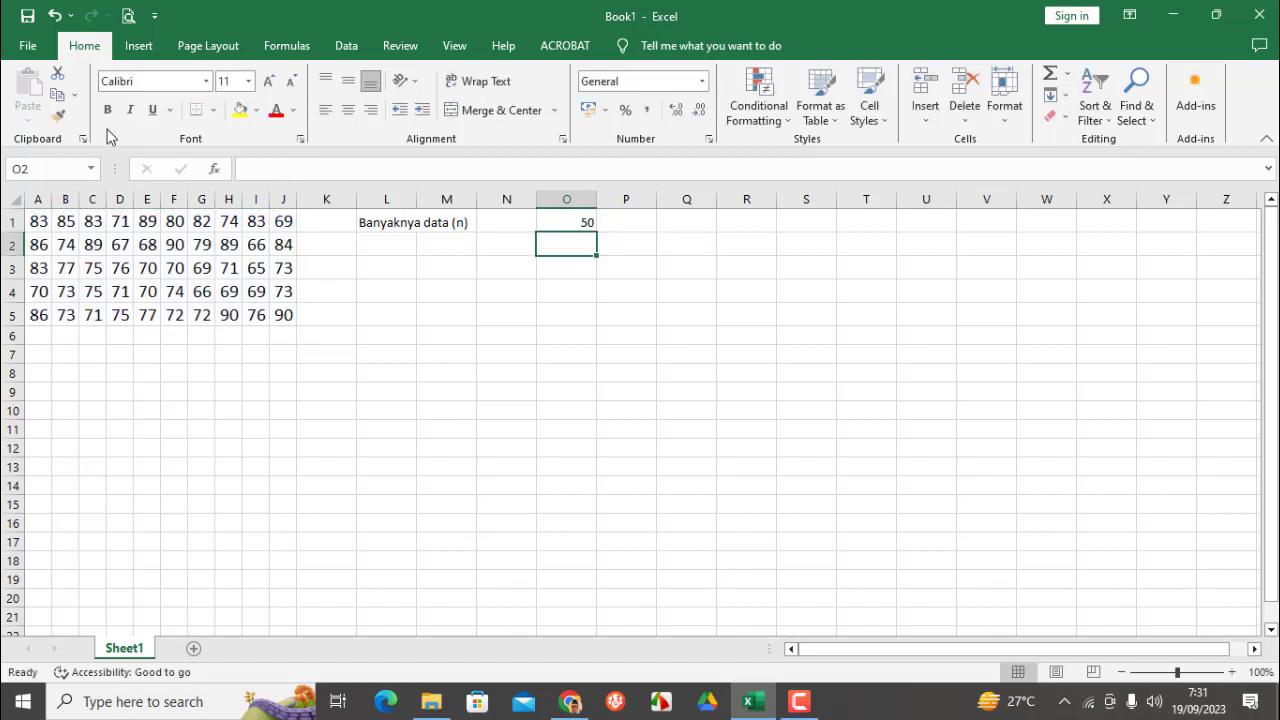
Set the font size of the label in L1 and the count result in O1 to 14
click(372, 222)
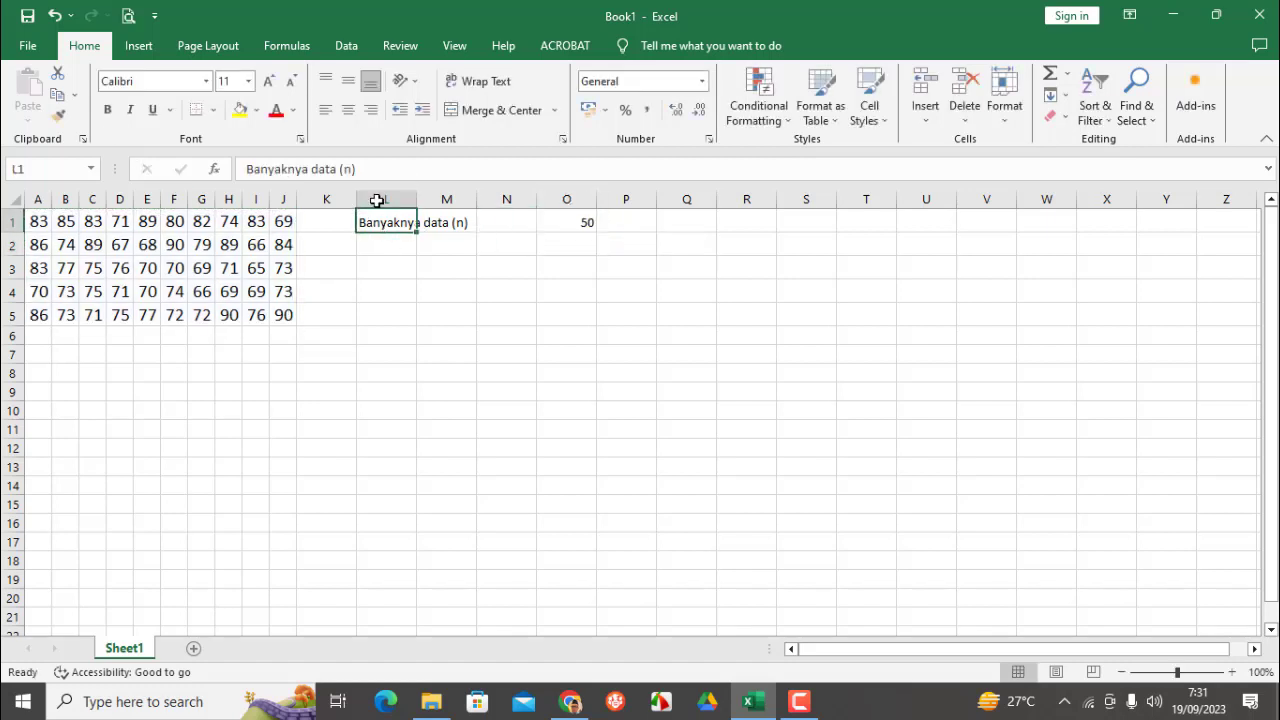
click(248, 81)
key(Escape)
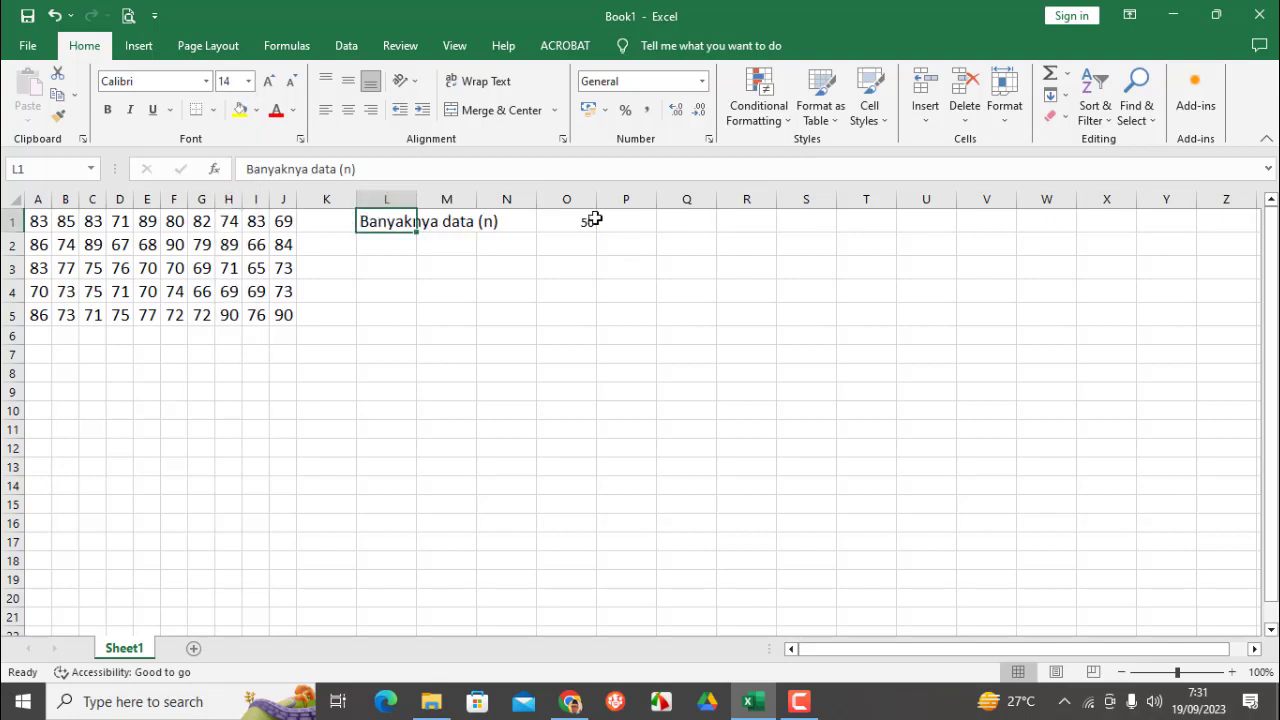
click(586, 222)
click(248, 81)
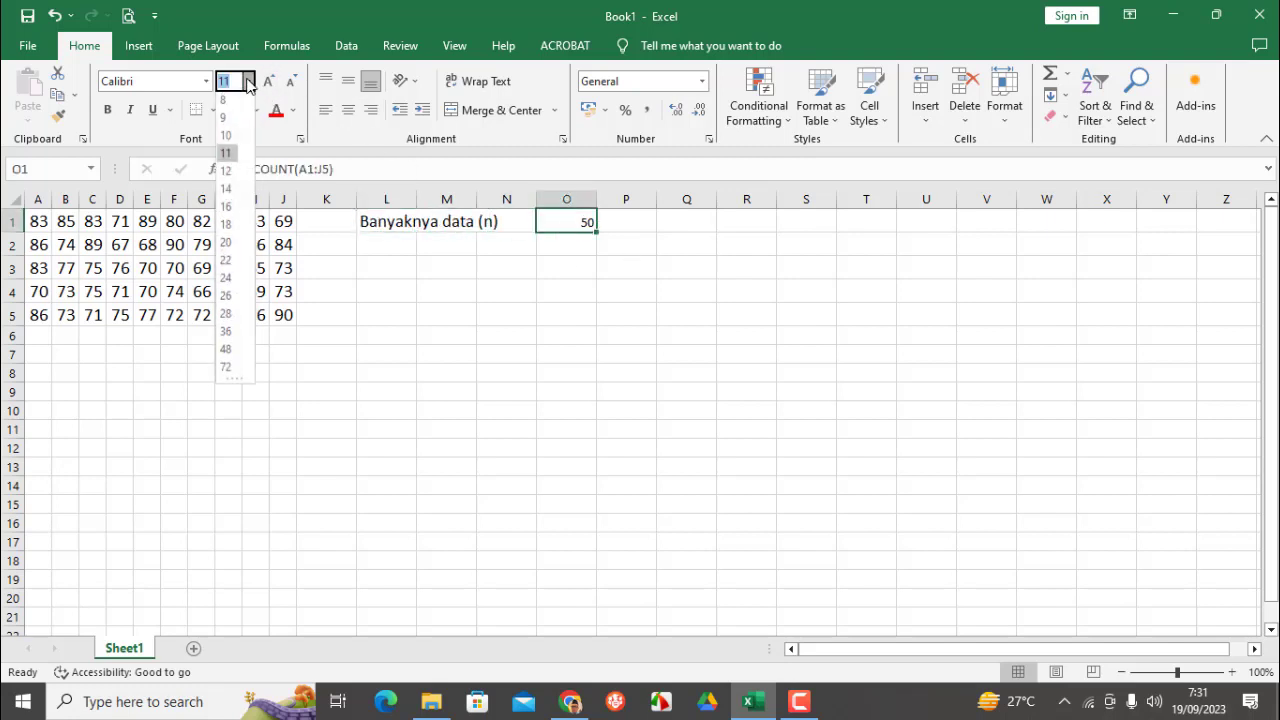
click(229, 193)
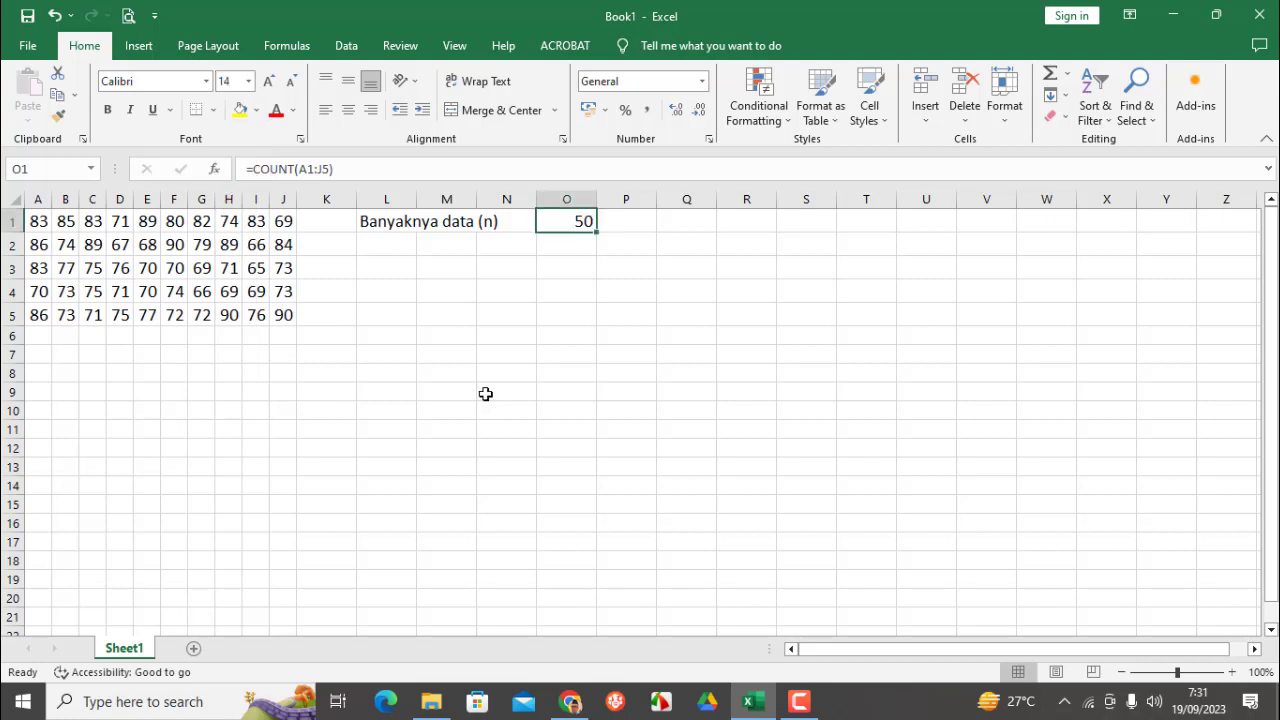
Enter the label "Nilai Terbesar" in cell L2
click(391, 245)
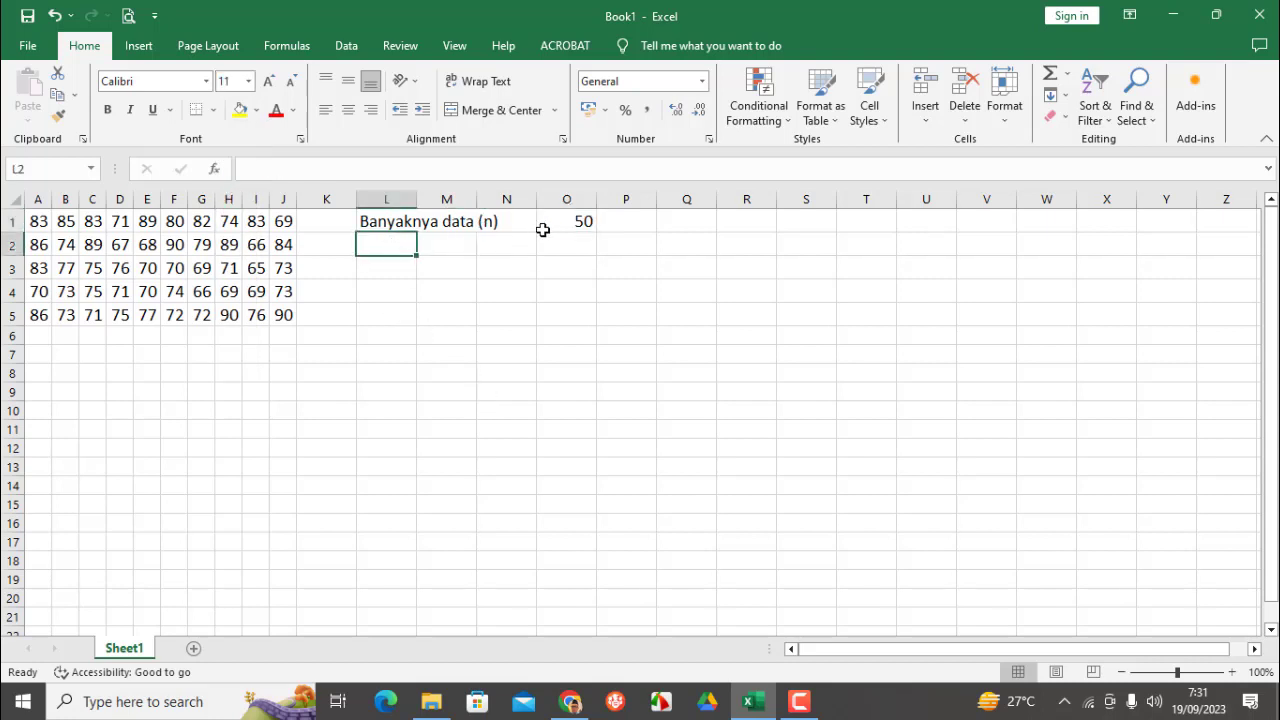
click(572, 221)
click(391, 249)
text(Data)
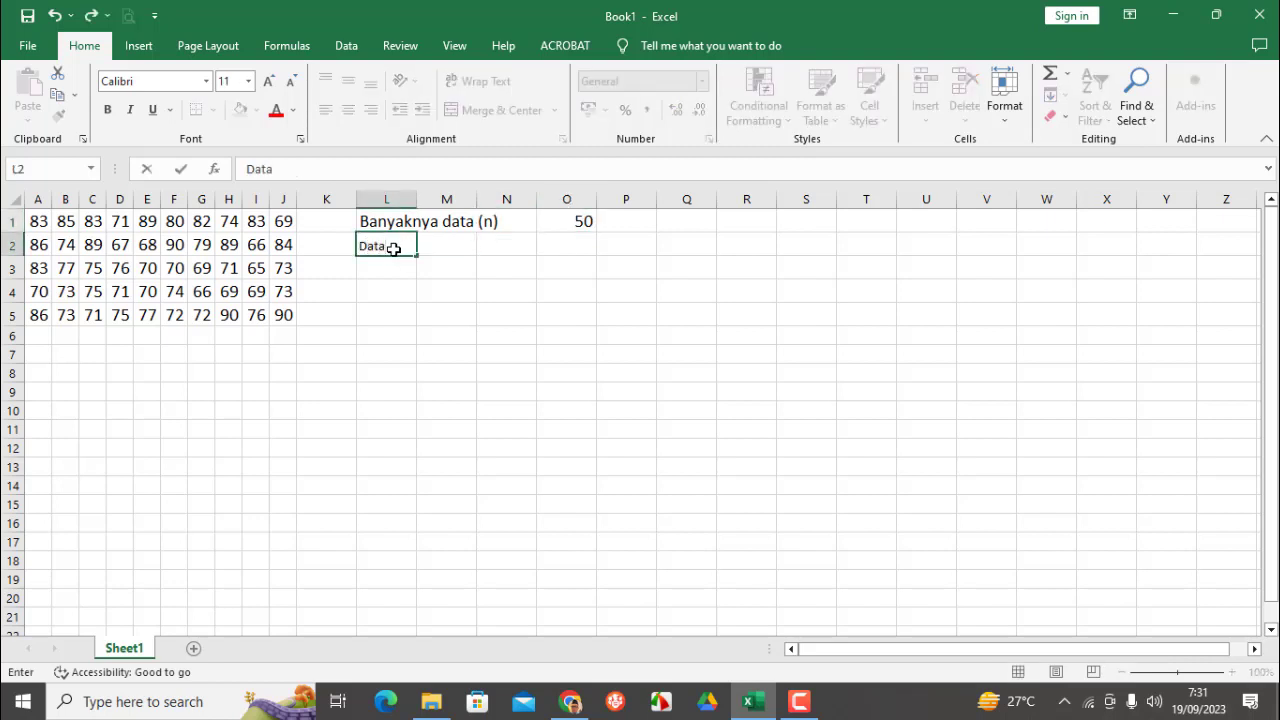
key(BackSpace)
key(BackSpace)
key(BackSpace)
key(BackSpace)
text(Nilai Terbesar)
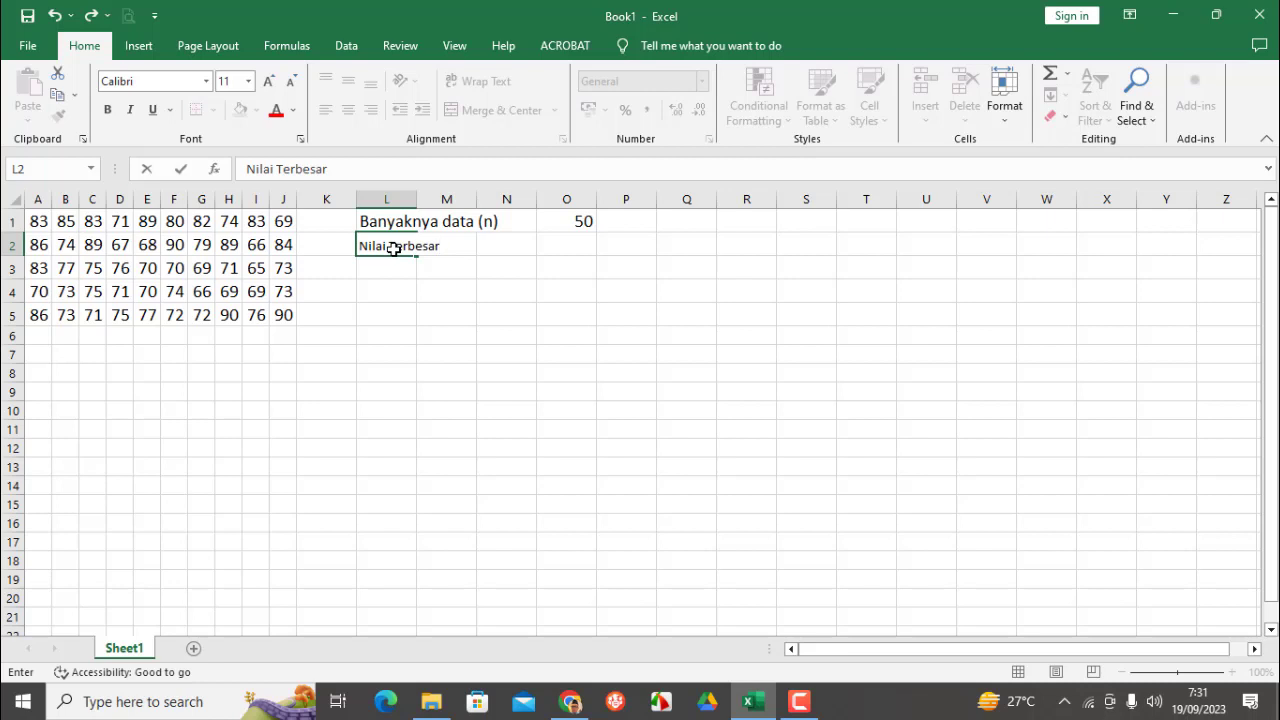
key(Tab)
click(393, 249)
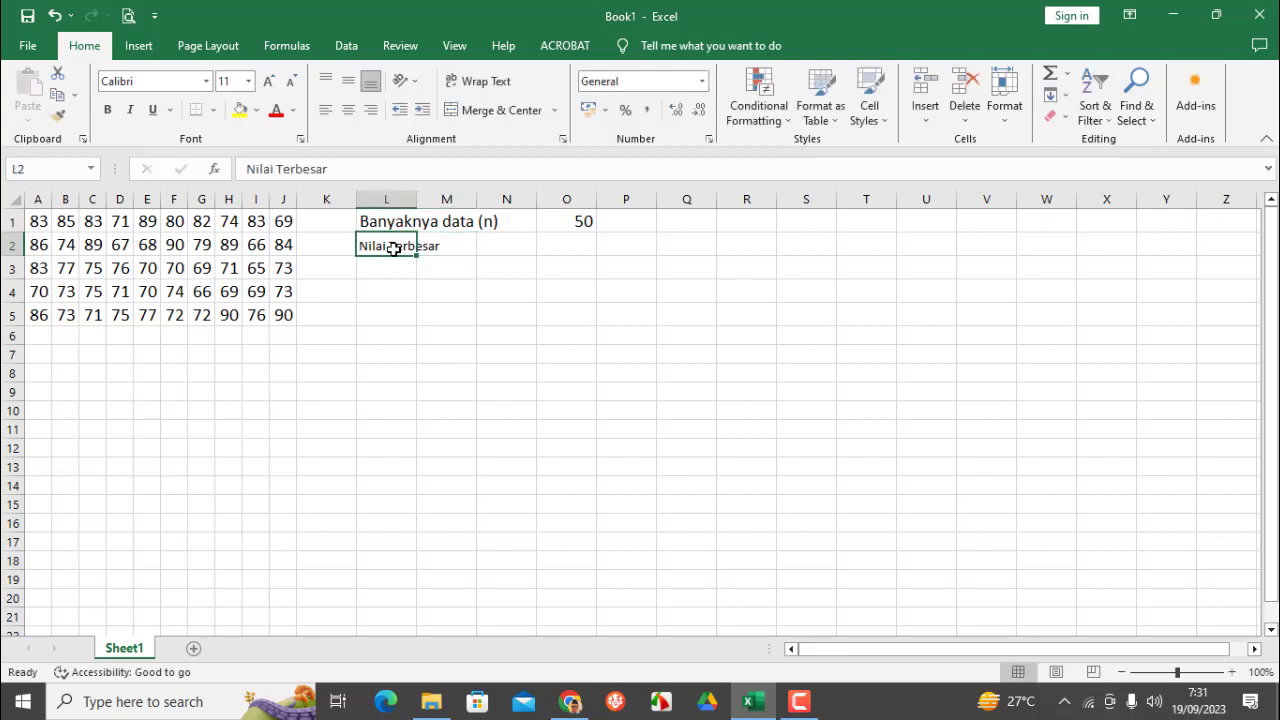
Set the font size of the whole column L to 14
click(389, 199)
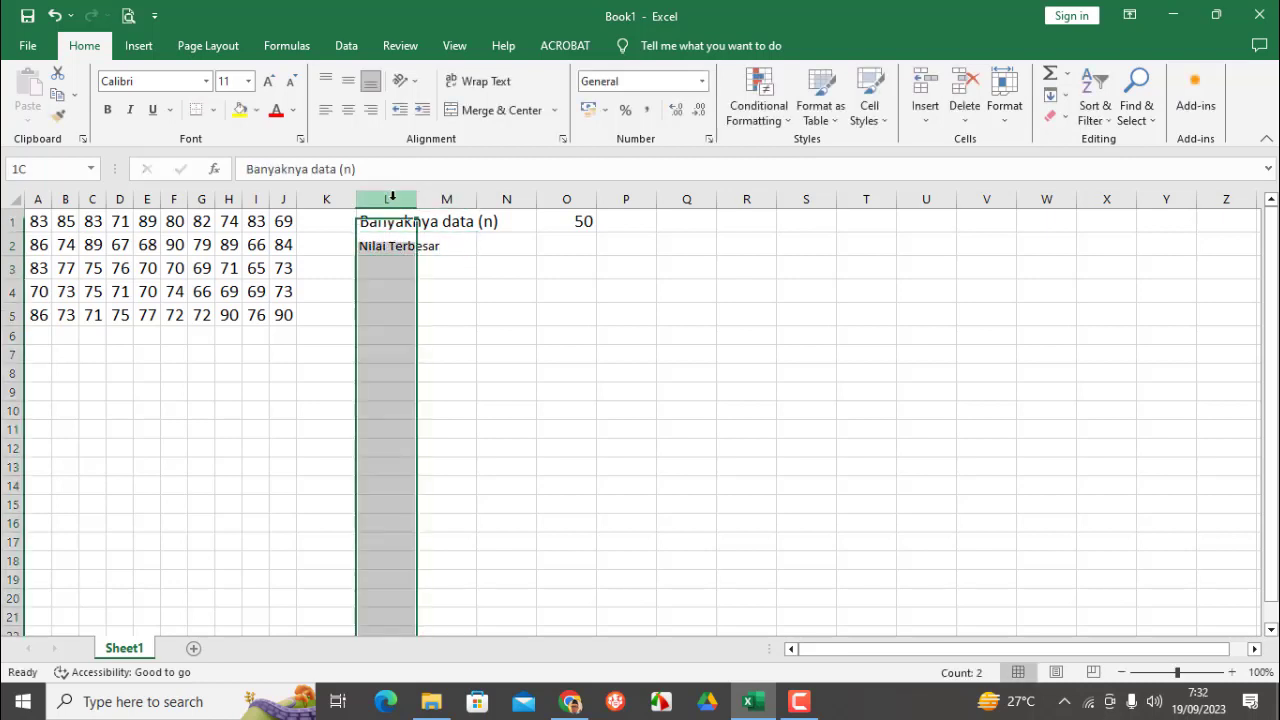
click(249, 82)
click(226, 188)
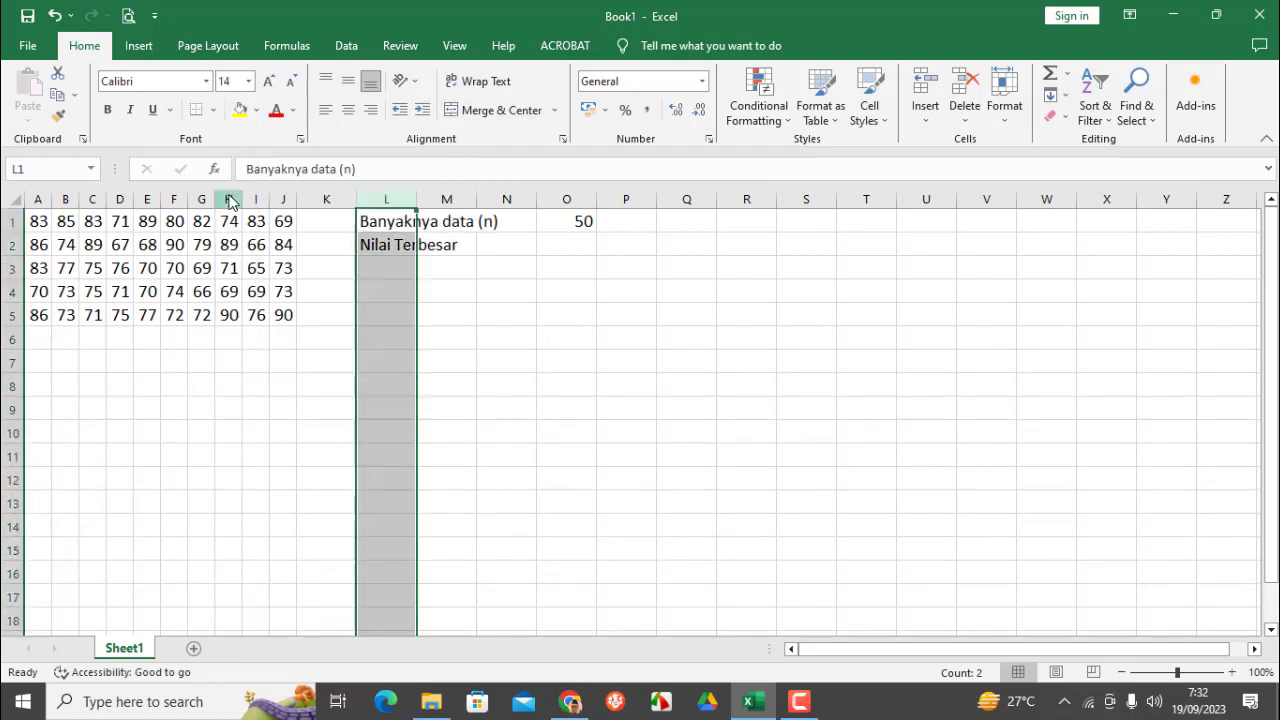
click(371, 277)
Extend the label in L2 to read "Nilai Terbesar (max)"
click(395, 247)
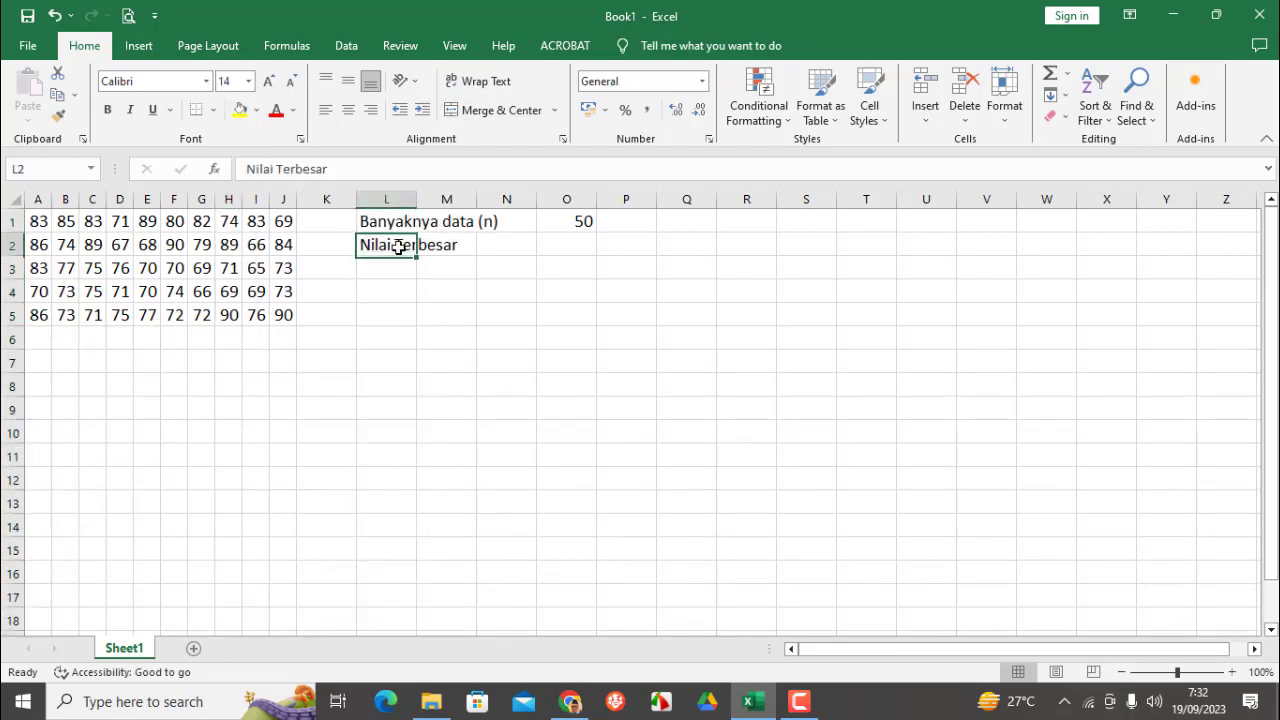
click(345, 170)
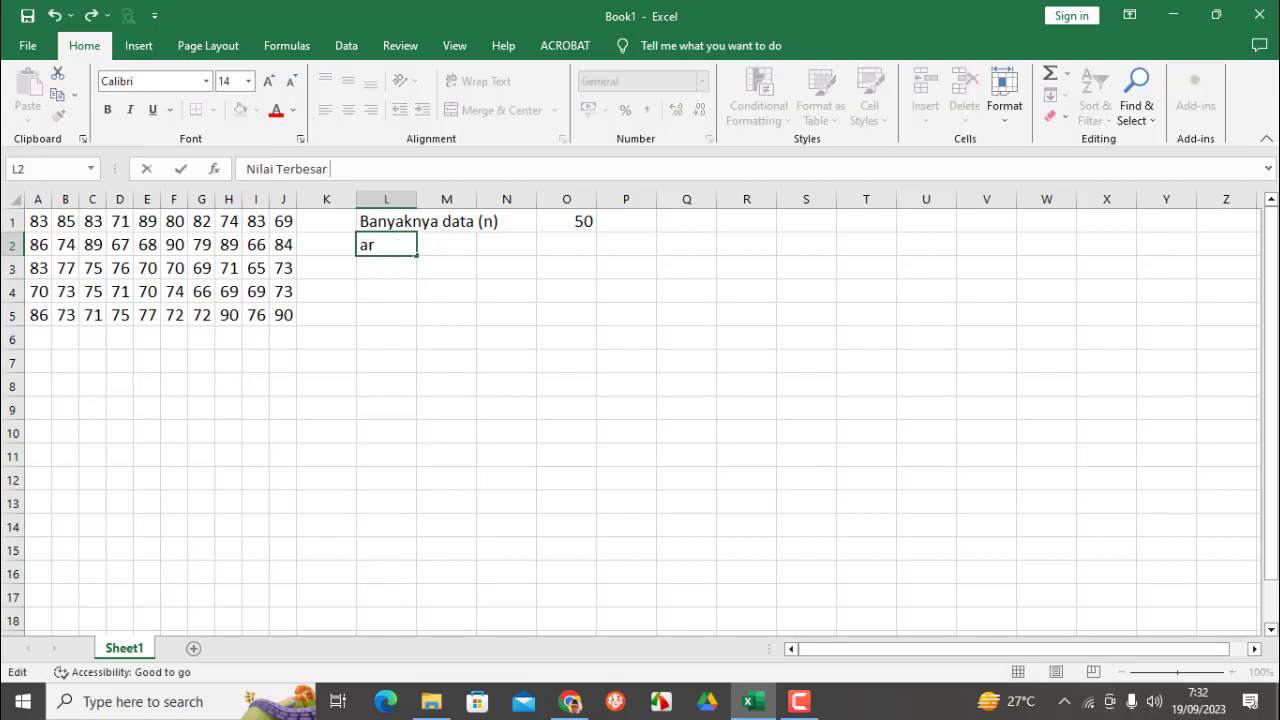
text((max))
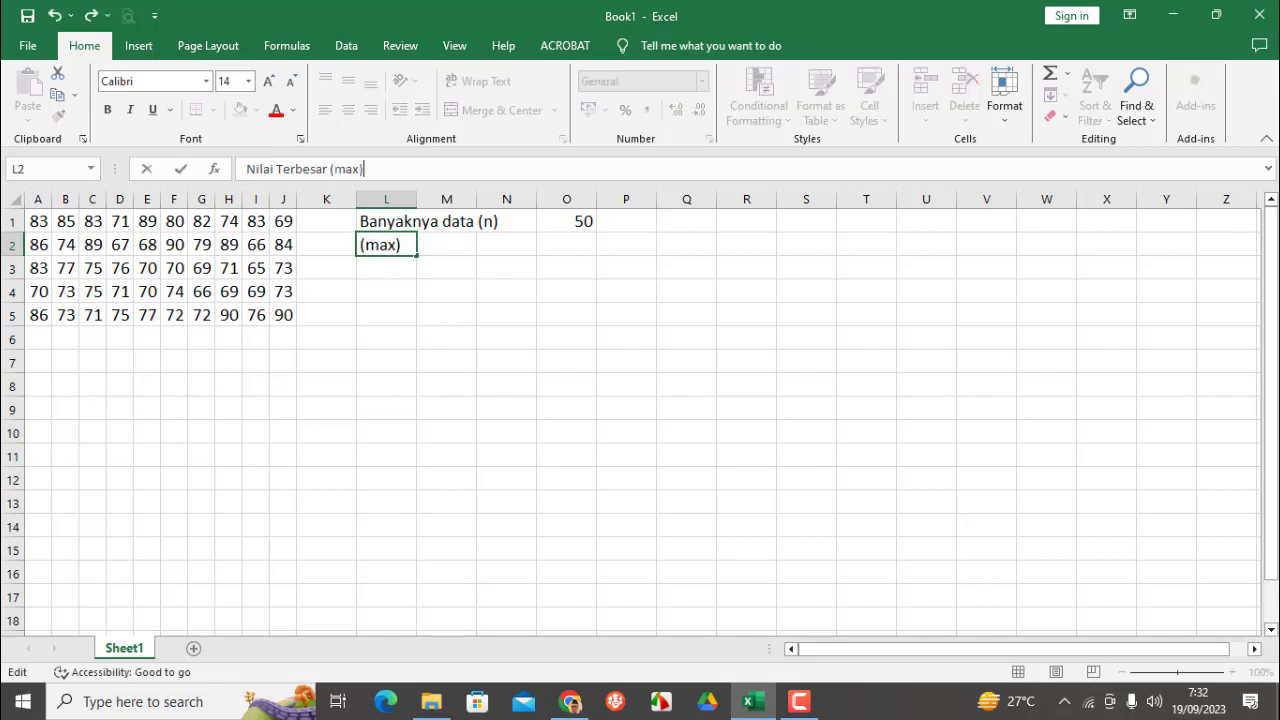
Enter a MAX formula over the range A1:J5 in cell O2
drag(587, 224, 580, 246)
click(580, 246)
text(=)
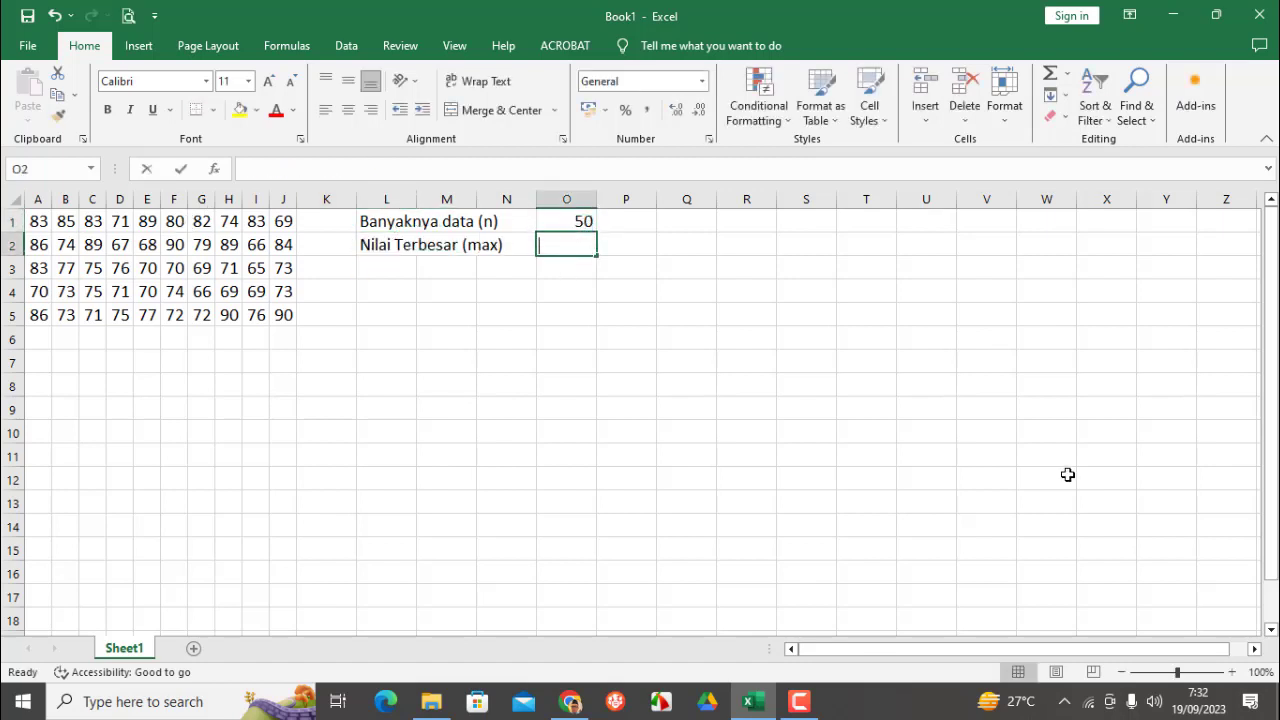
text(ma)
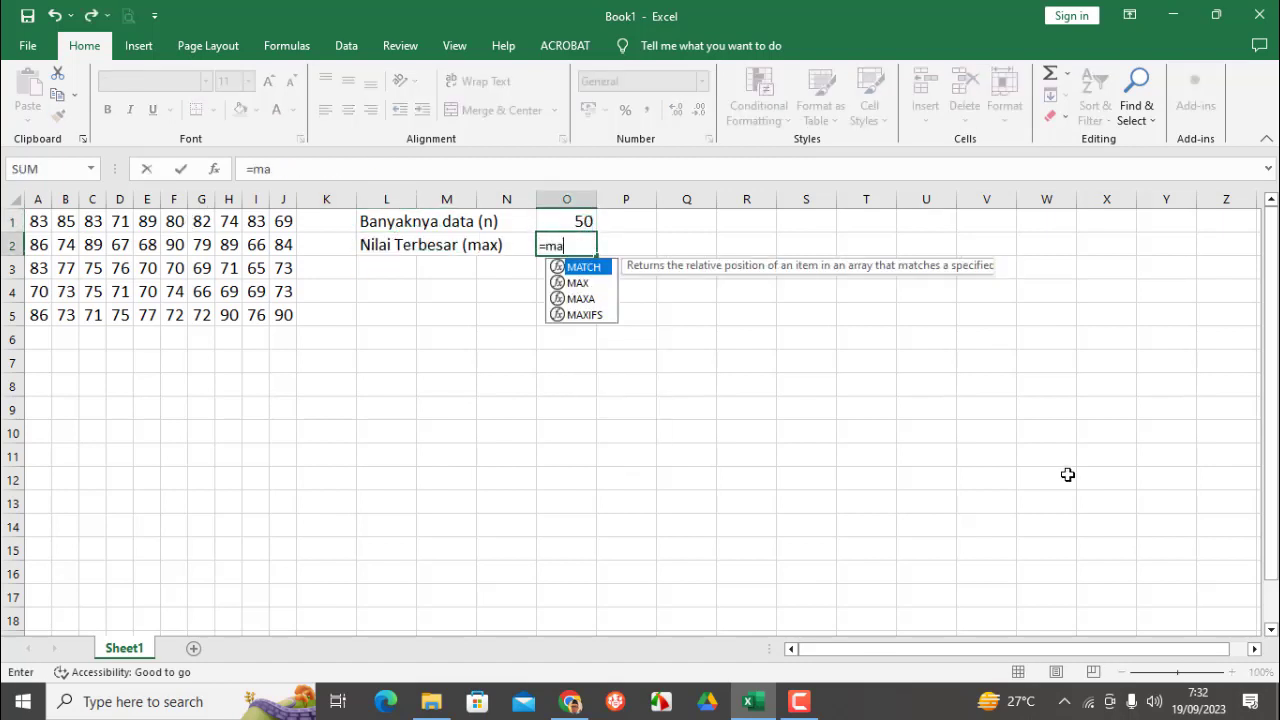
text(x()
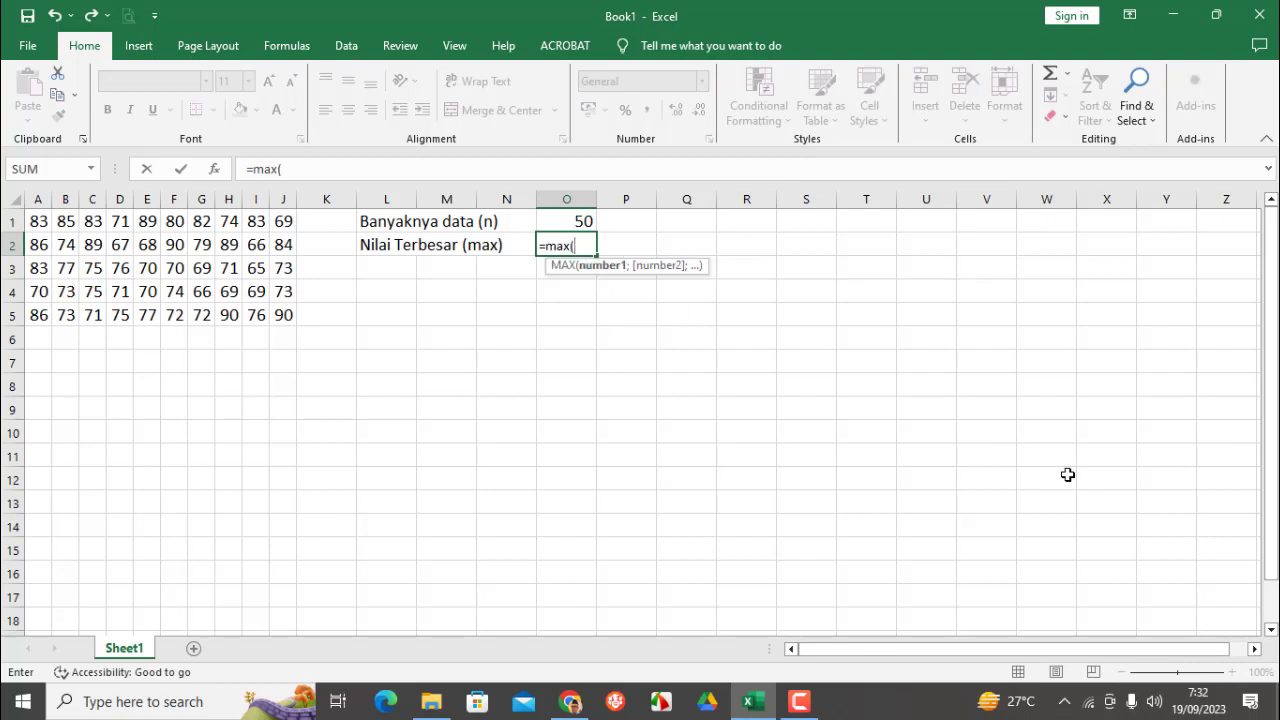
drag(38, 221, 284, 315)
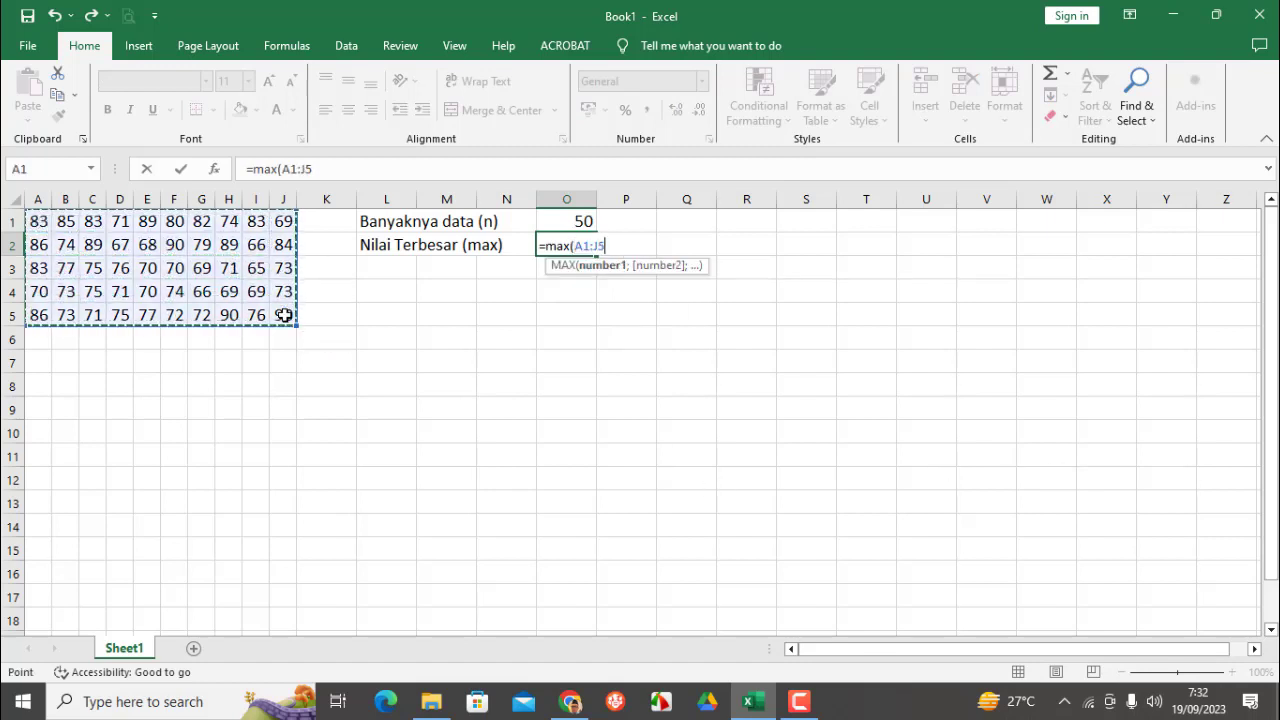
key(Return)
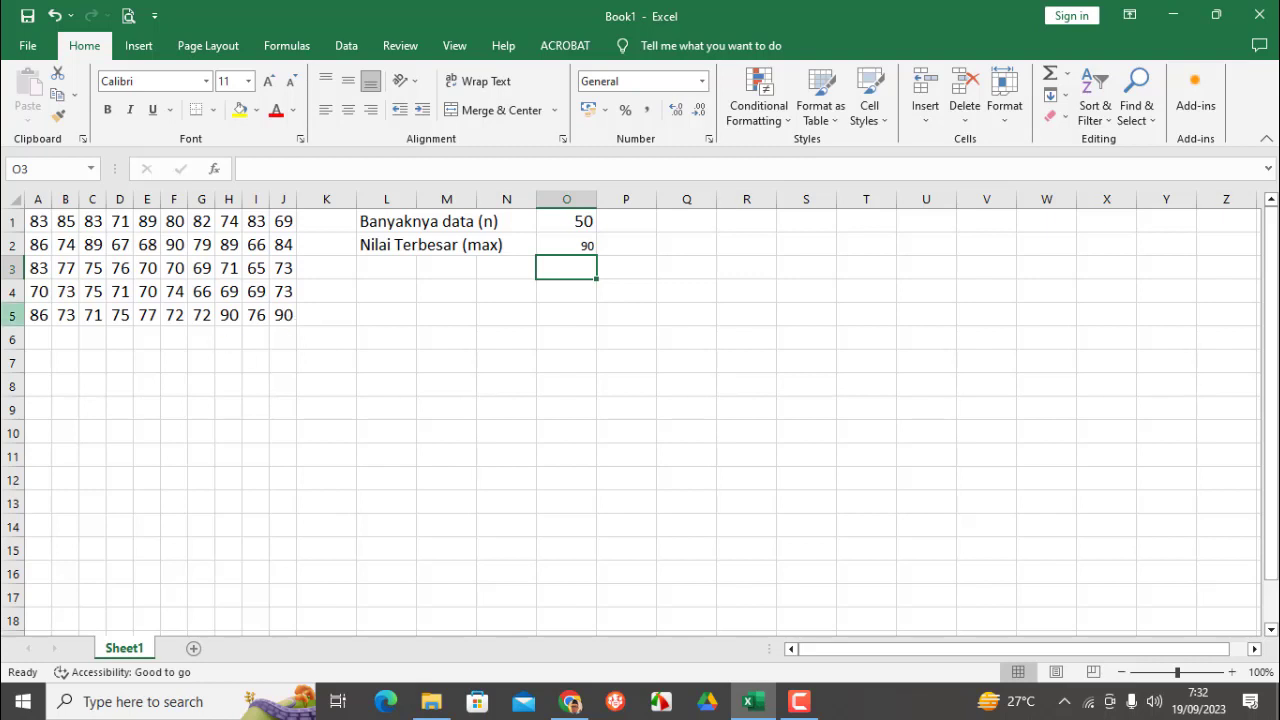
Define the name NILAI for the data range A1:J5
drag(38, 221, 285, 315)
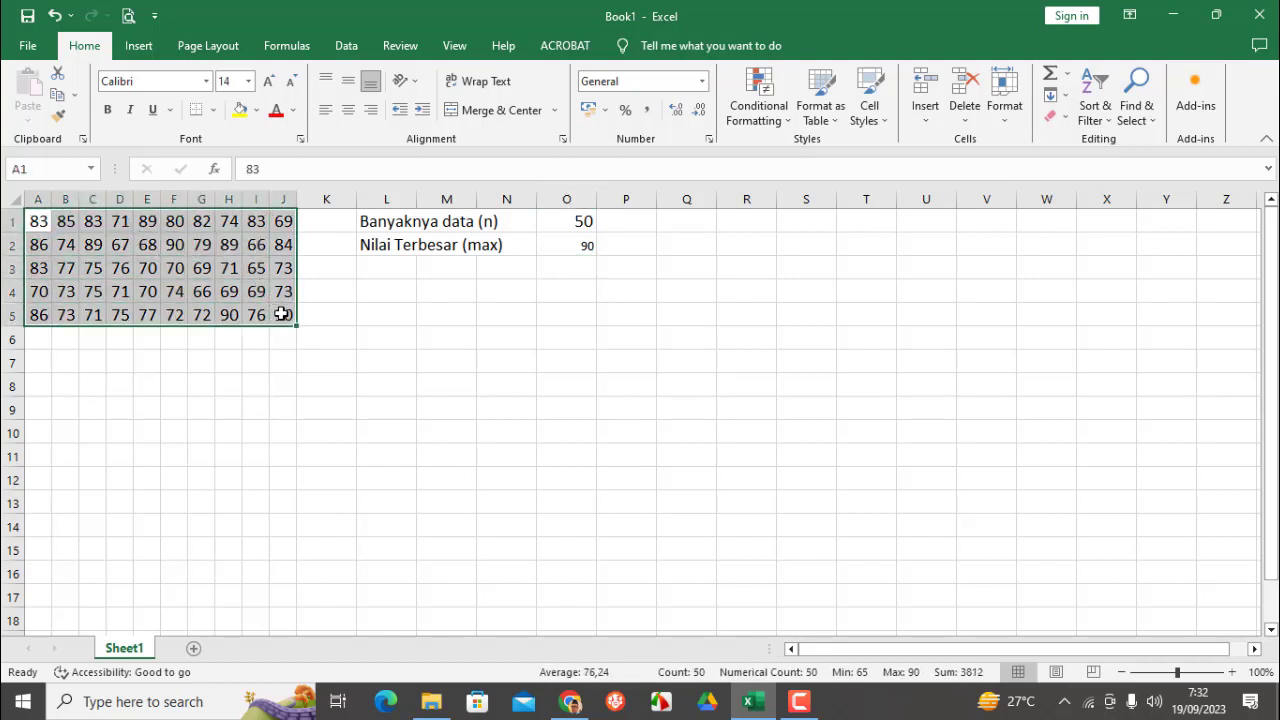
click(43, 168)
text(NILAI)
key(Return)
click(54, 167)
key(Return)
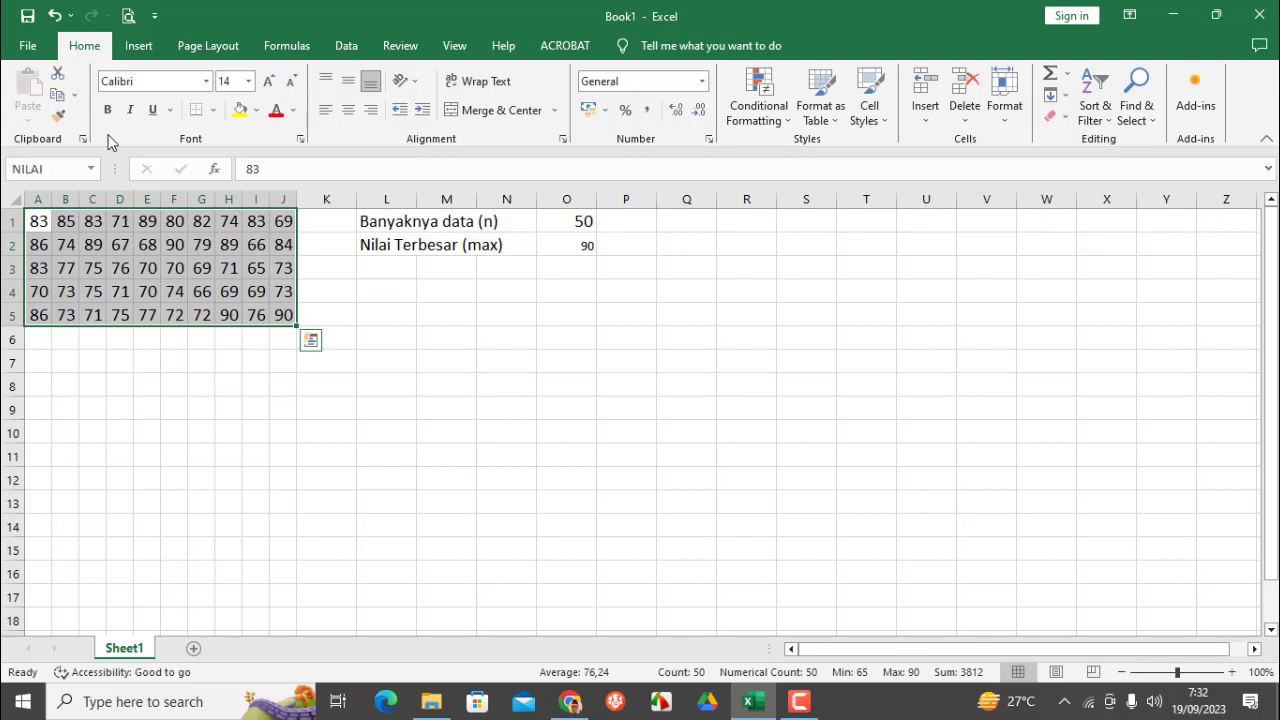
Enter the label "Nilai Terkecil (min)" in cell L3
click(403, 270)
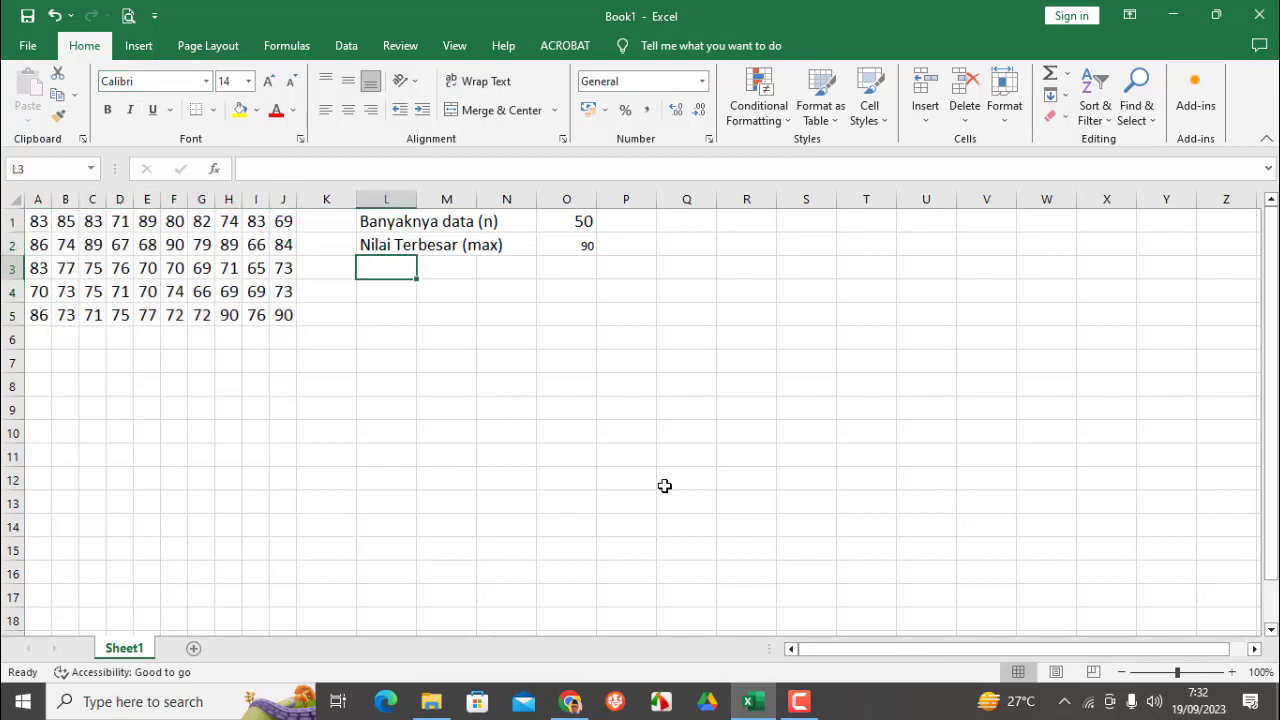
text(Nilai Te)
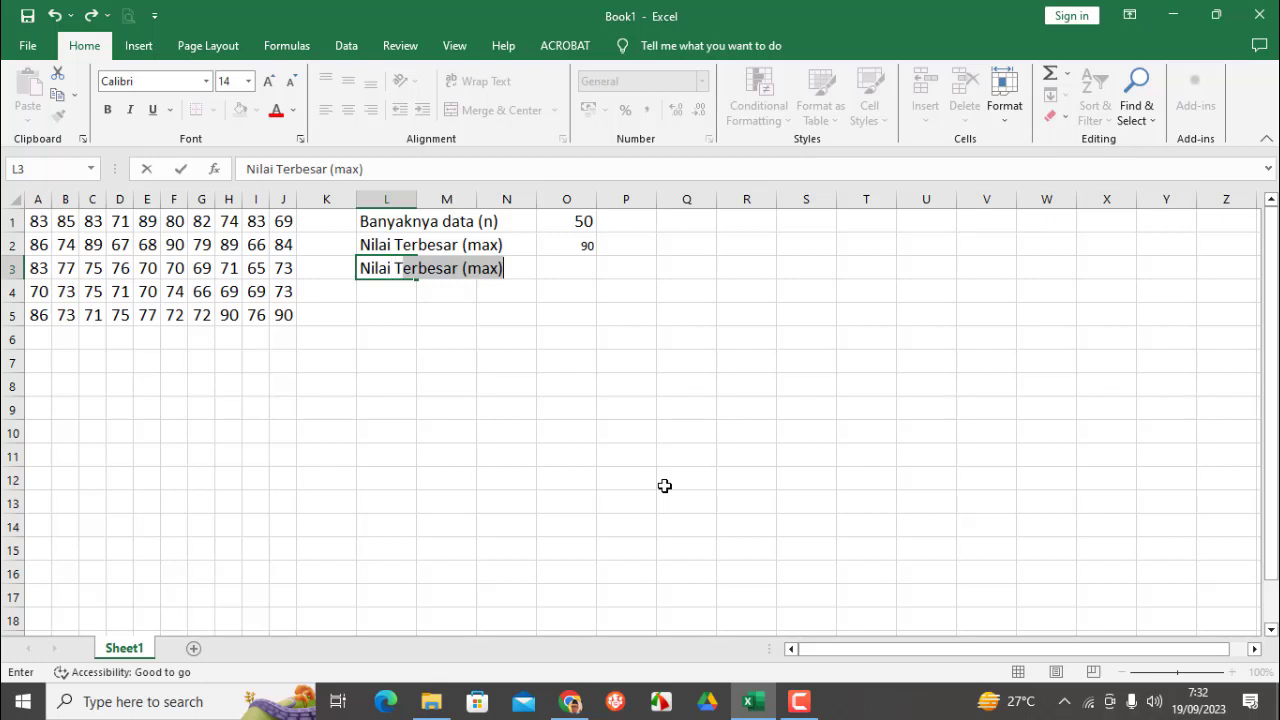
text(rkecil)
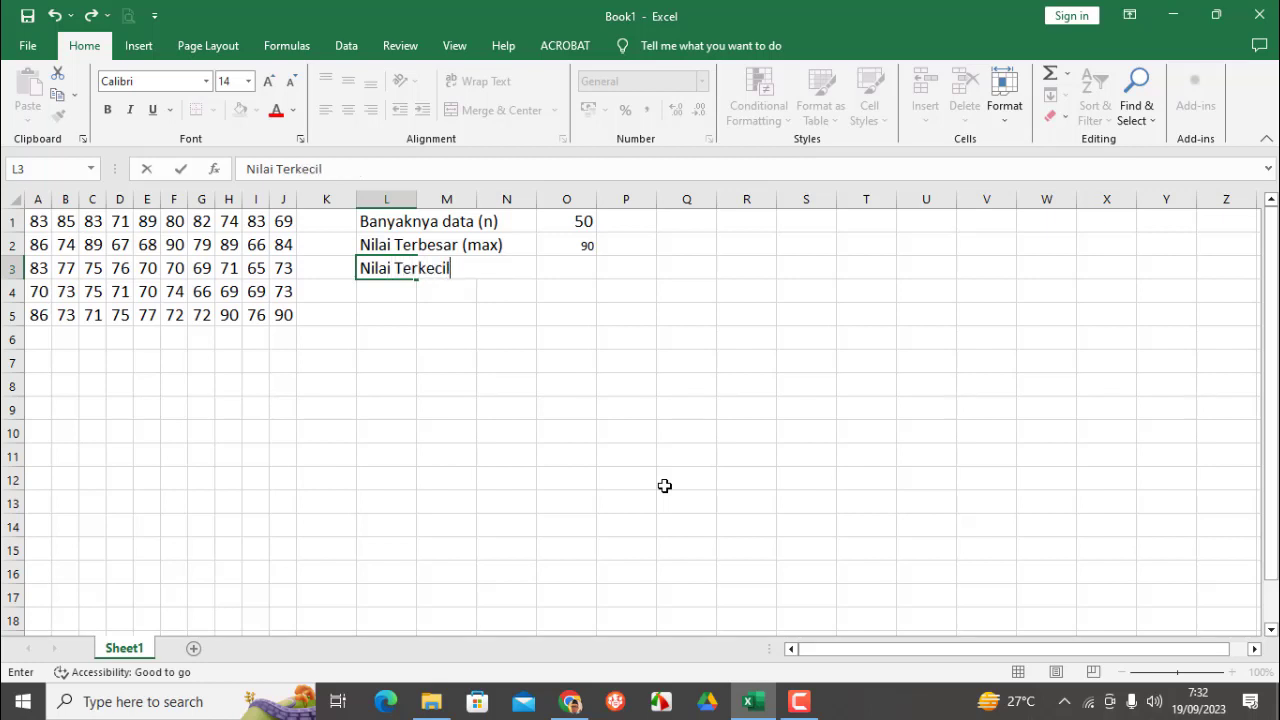
text( (min))
Enter the formula =min(Nilai) in cell O3, using the named range as its argument
key(Right)
key(Right)
key(Right)
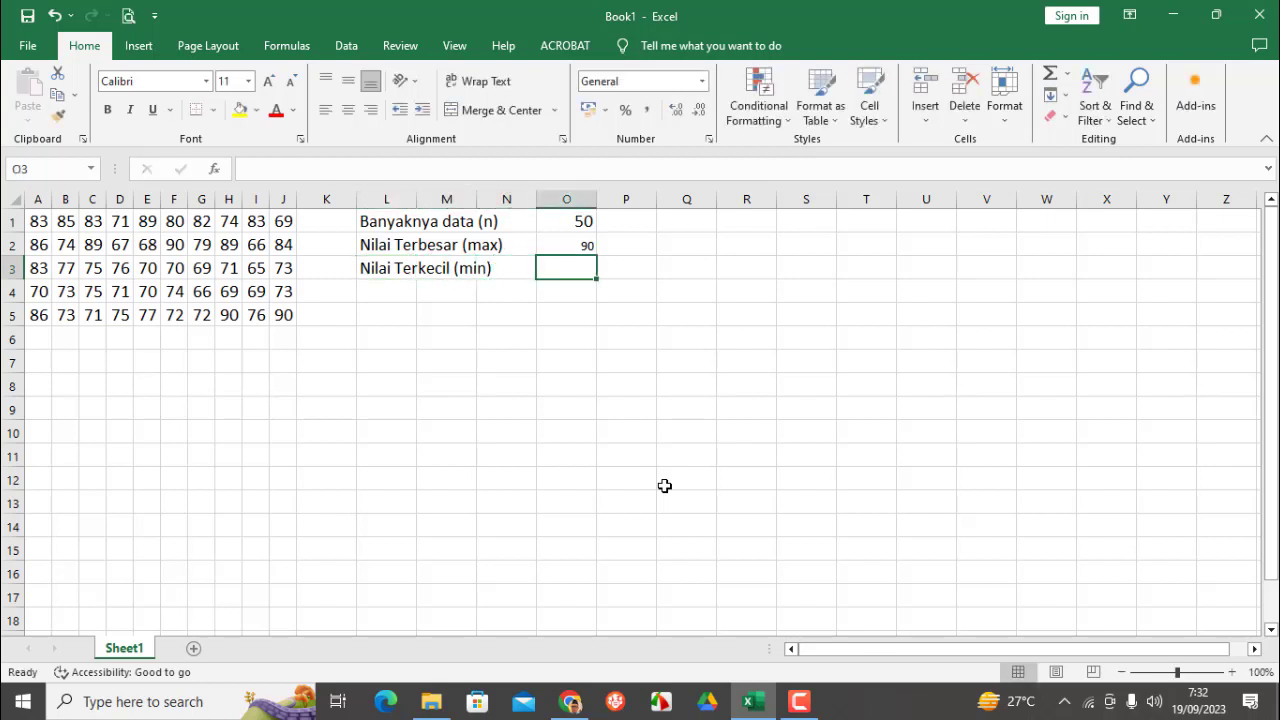
text(=min)
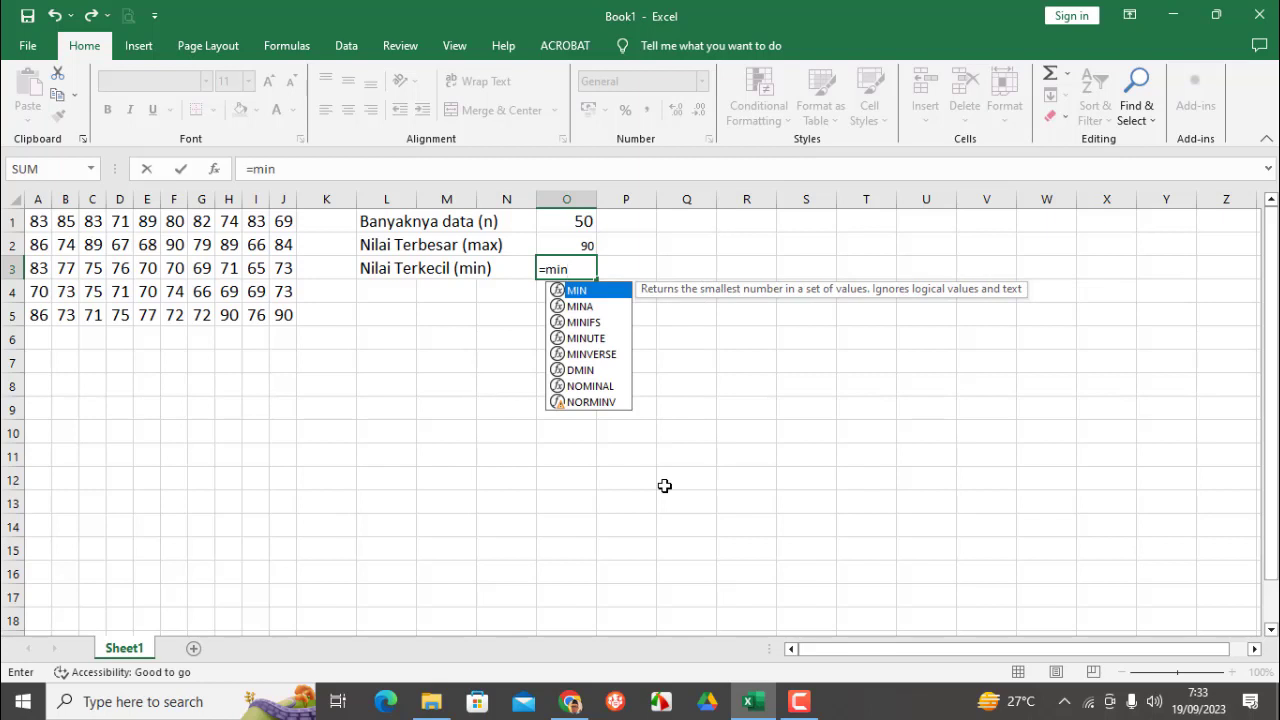
text(()
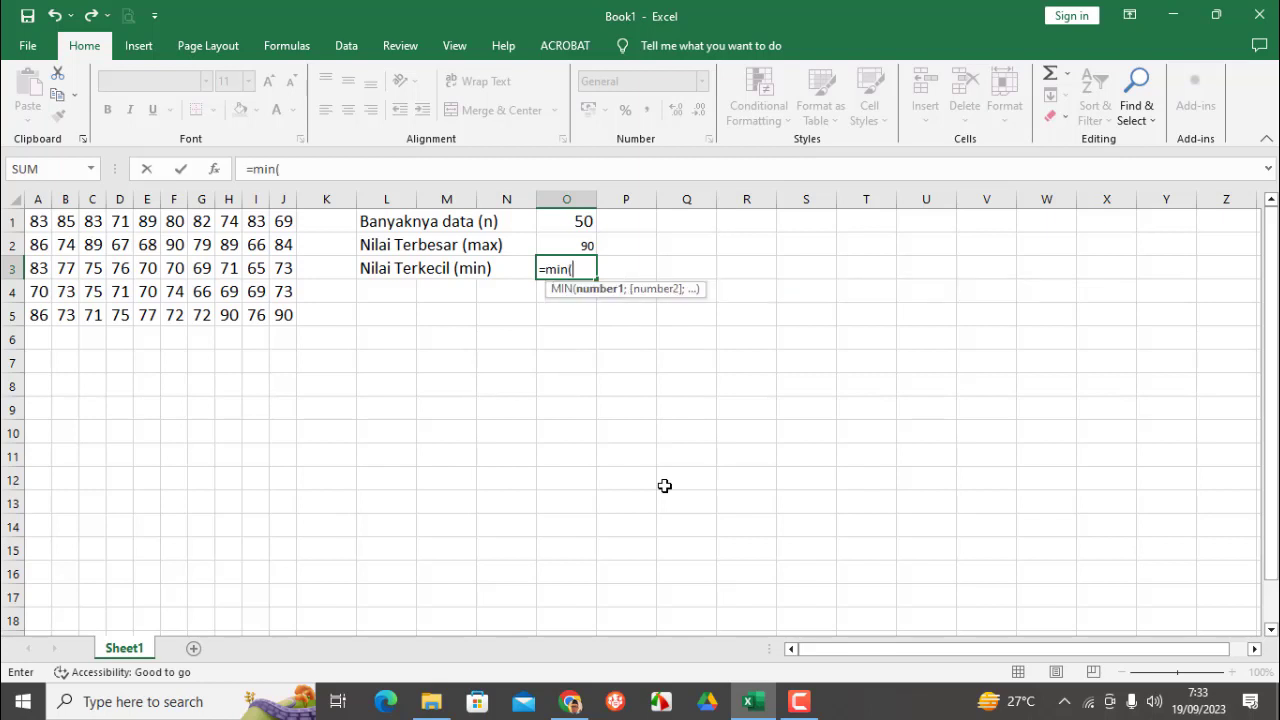
text(N)
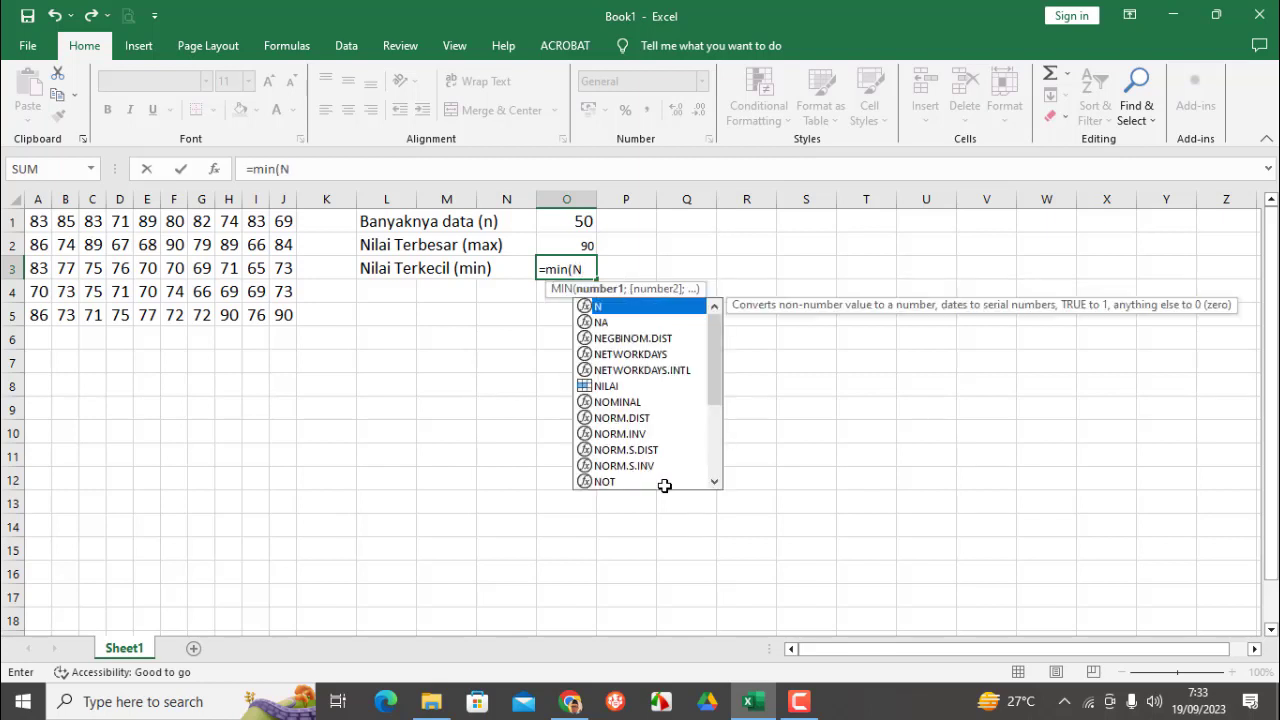
text(ilai))
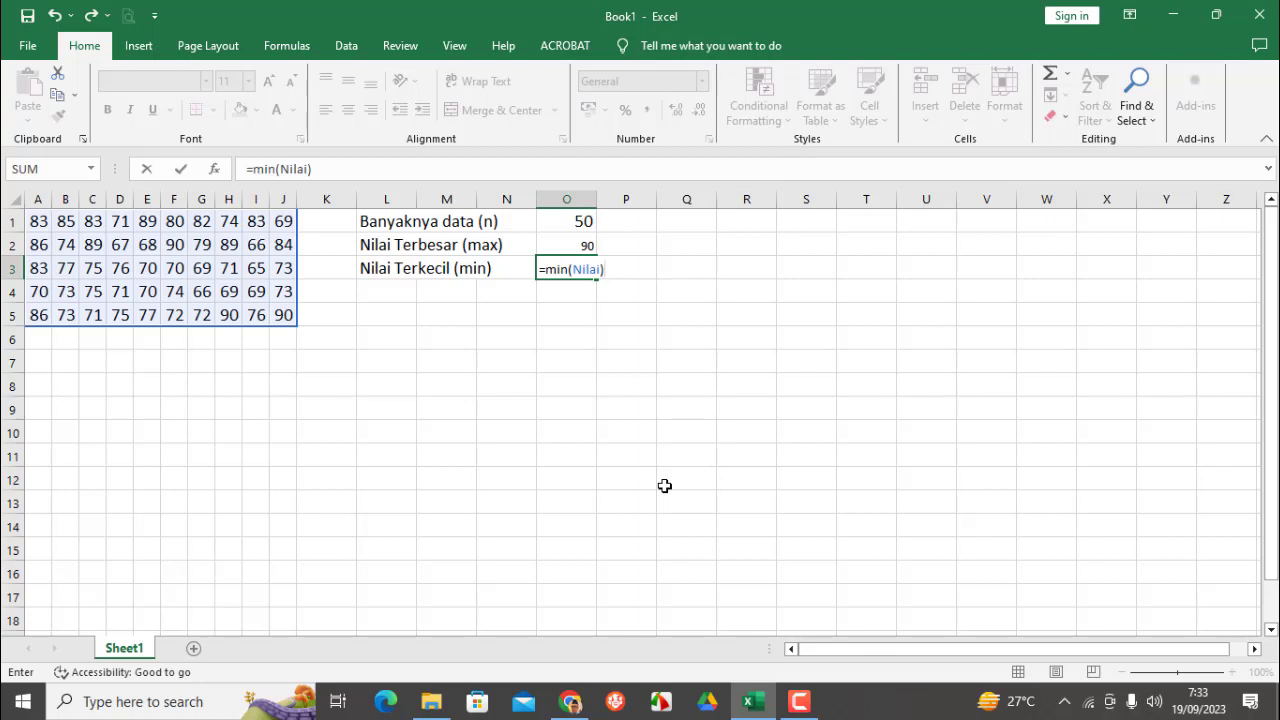
key(Return)
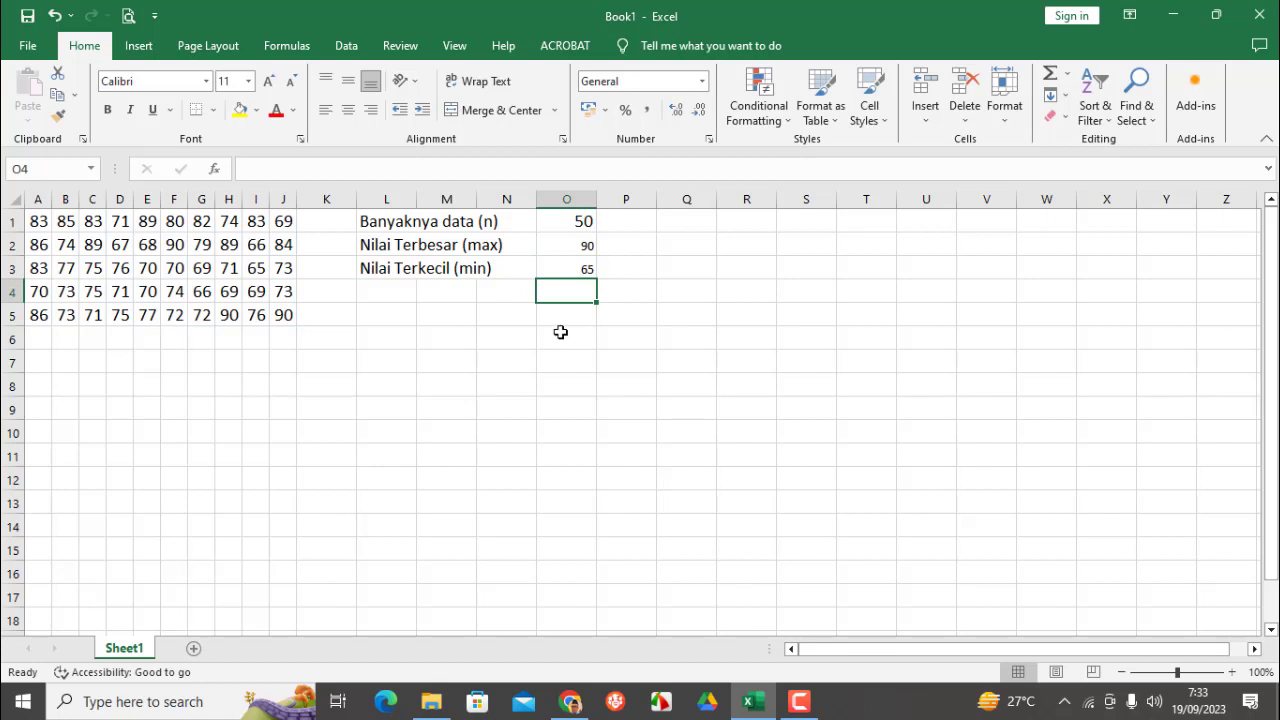
Set the font size of the whole column O to 14
click(577, 201)
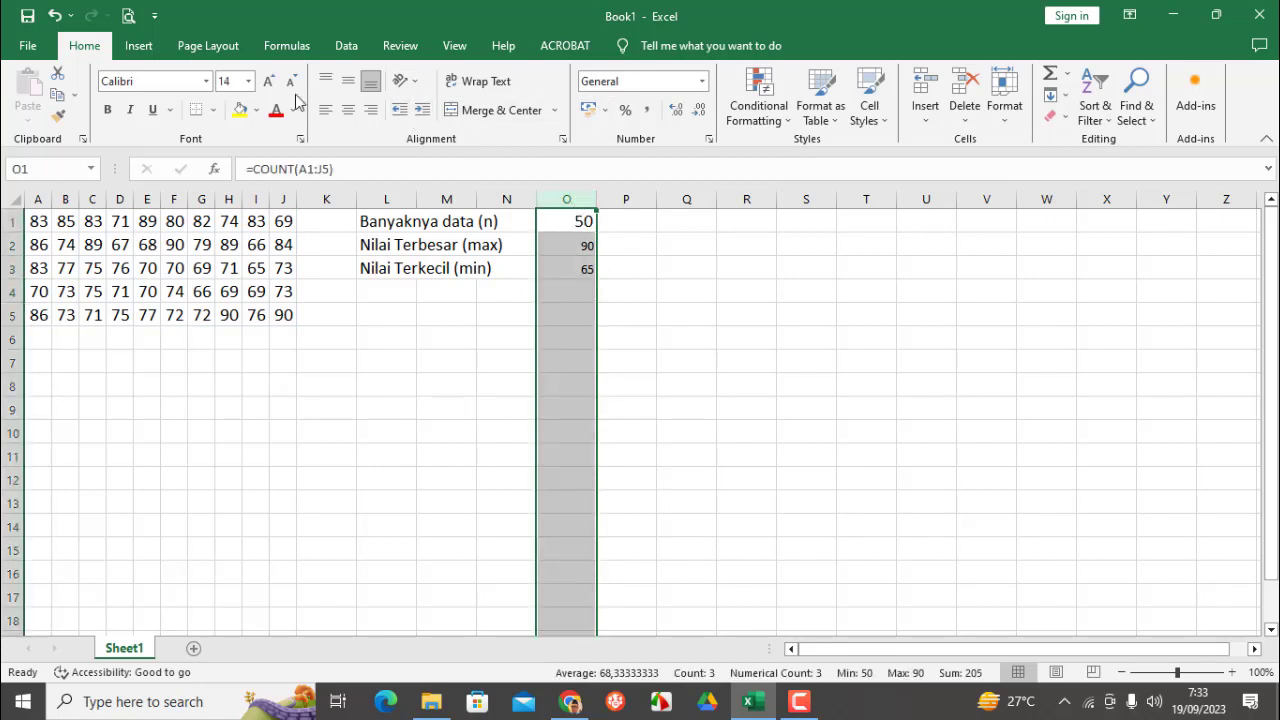
click(248, 81)
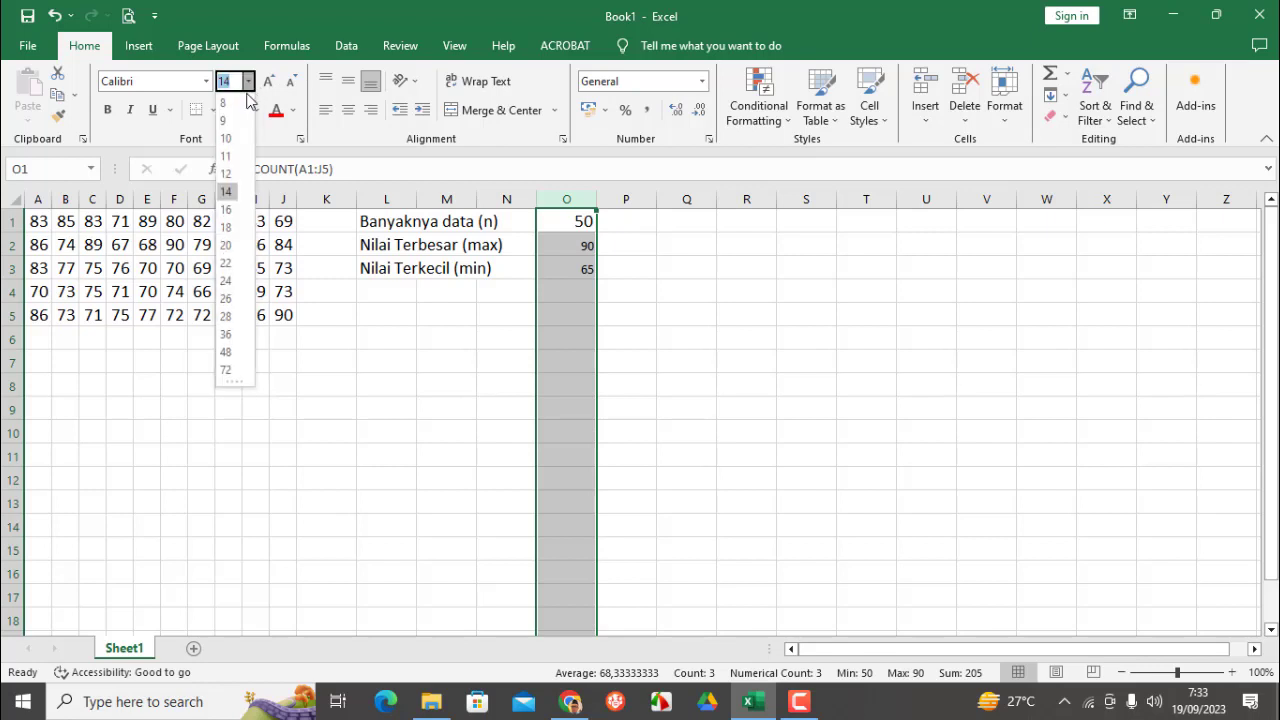
click(226, 191)
click(554, 292)
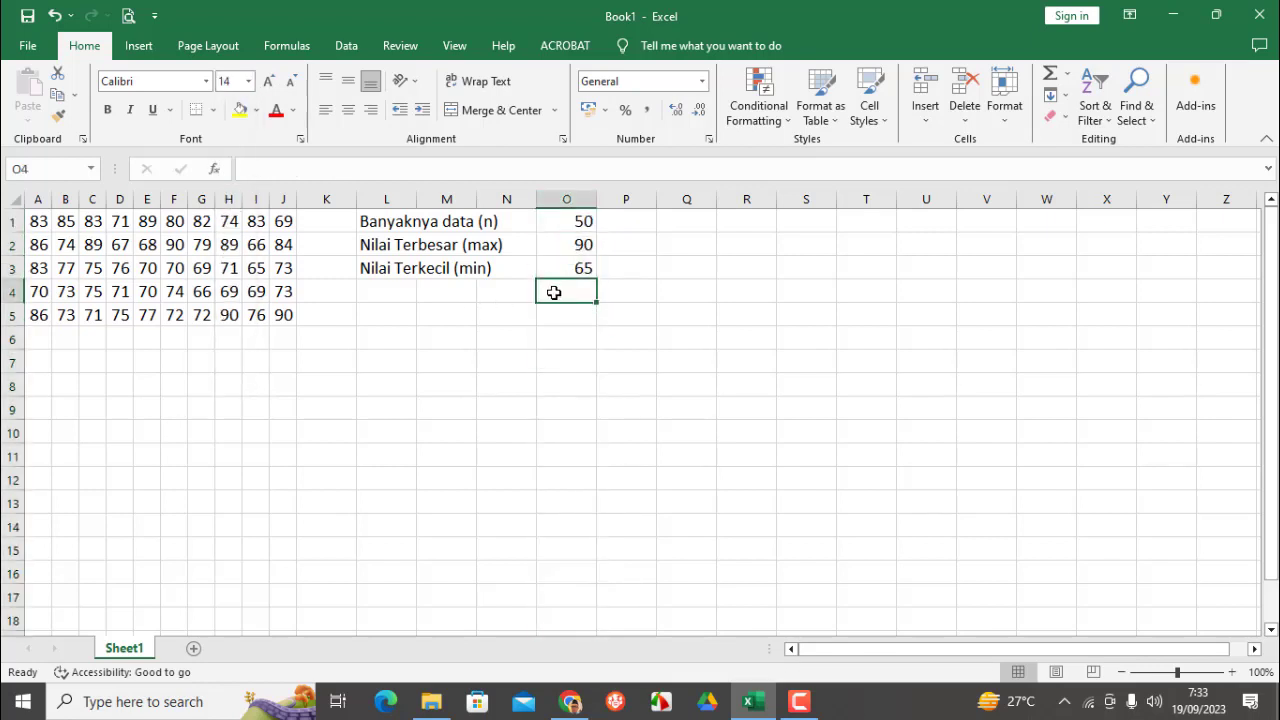
Enter the label "Jangkauan (max-min)" in cell L4
click(386, 298)
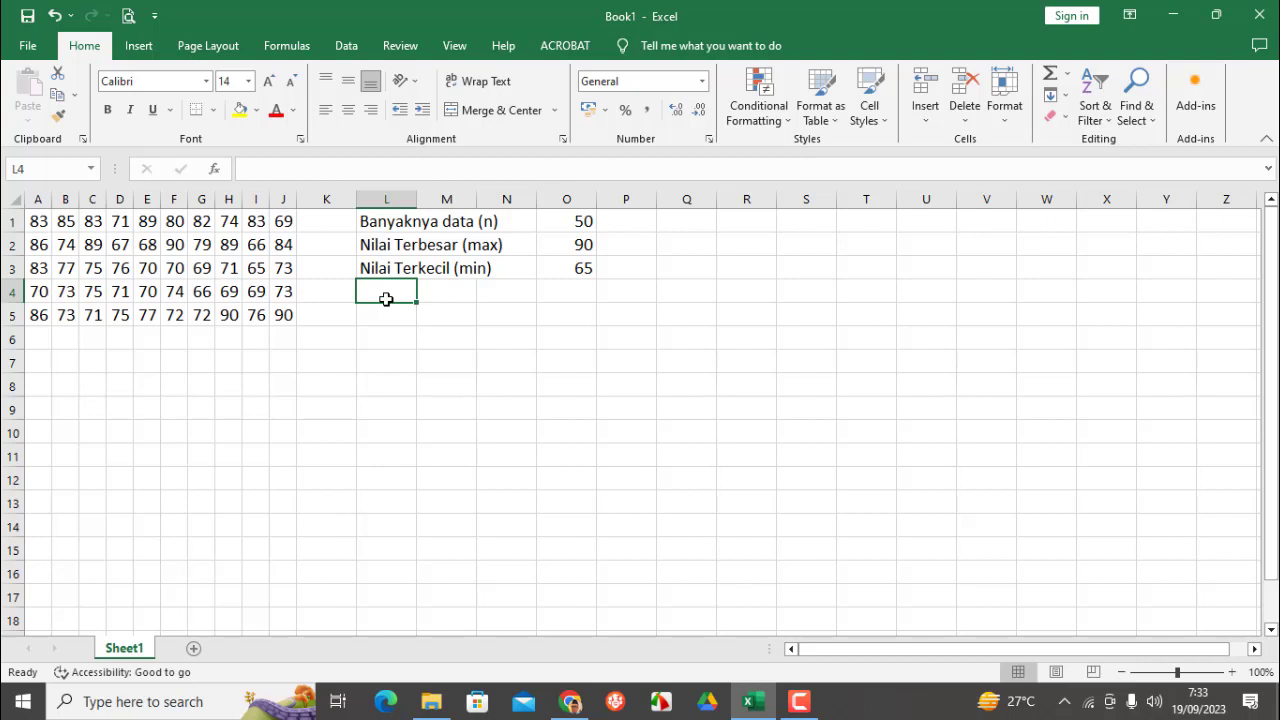
text(Jangk)
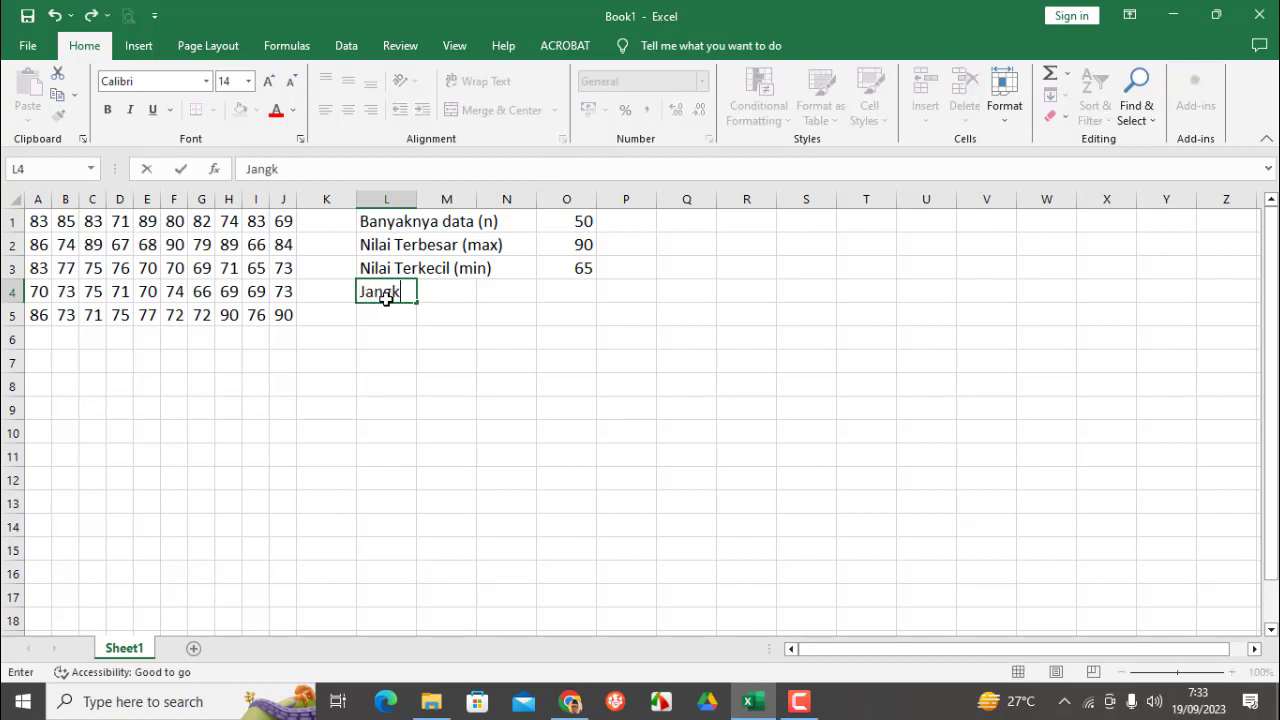
text(auan (max)
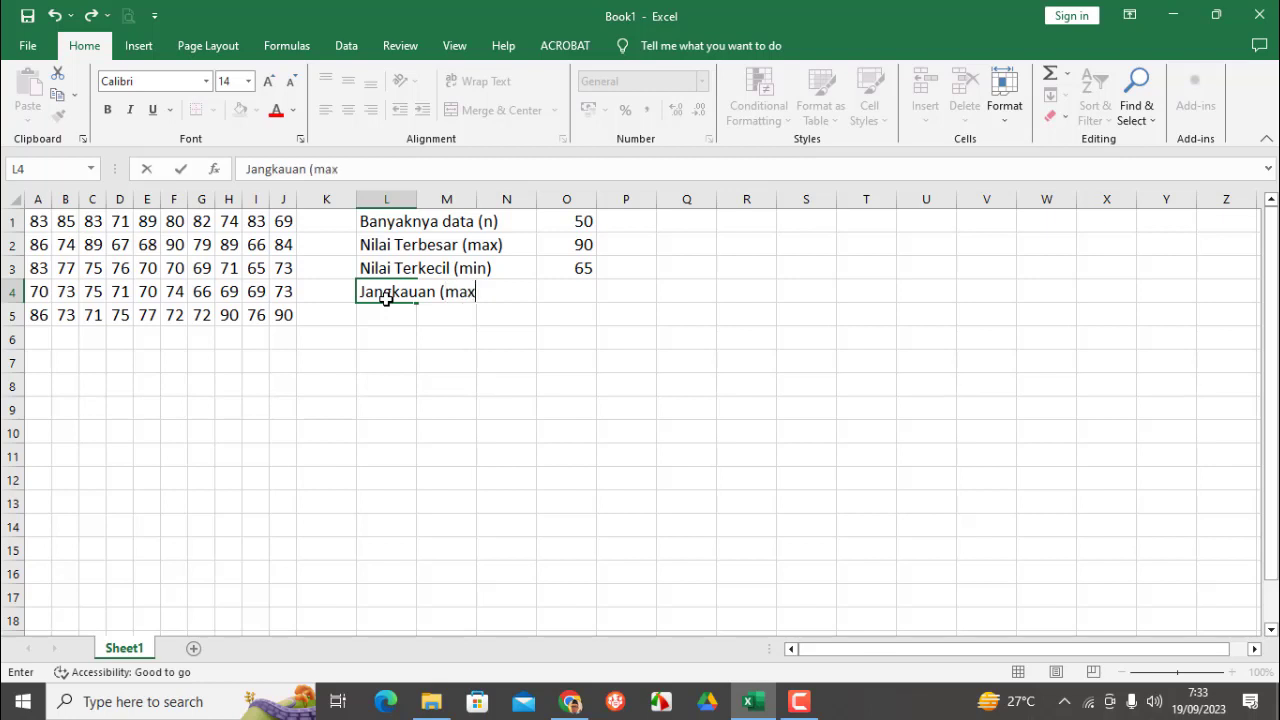
text(-min))
Enter the formula =O2-O3 in cell O4 to calculate the range of the data
key(Right)
key(Right)
key(Right)
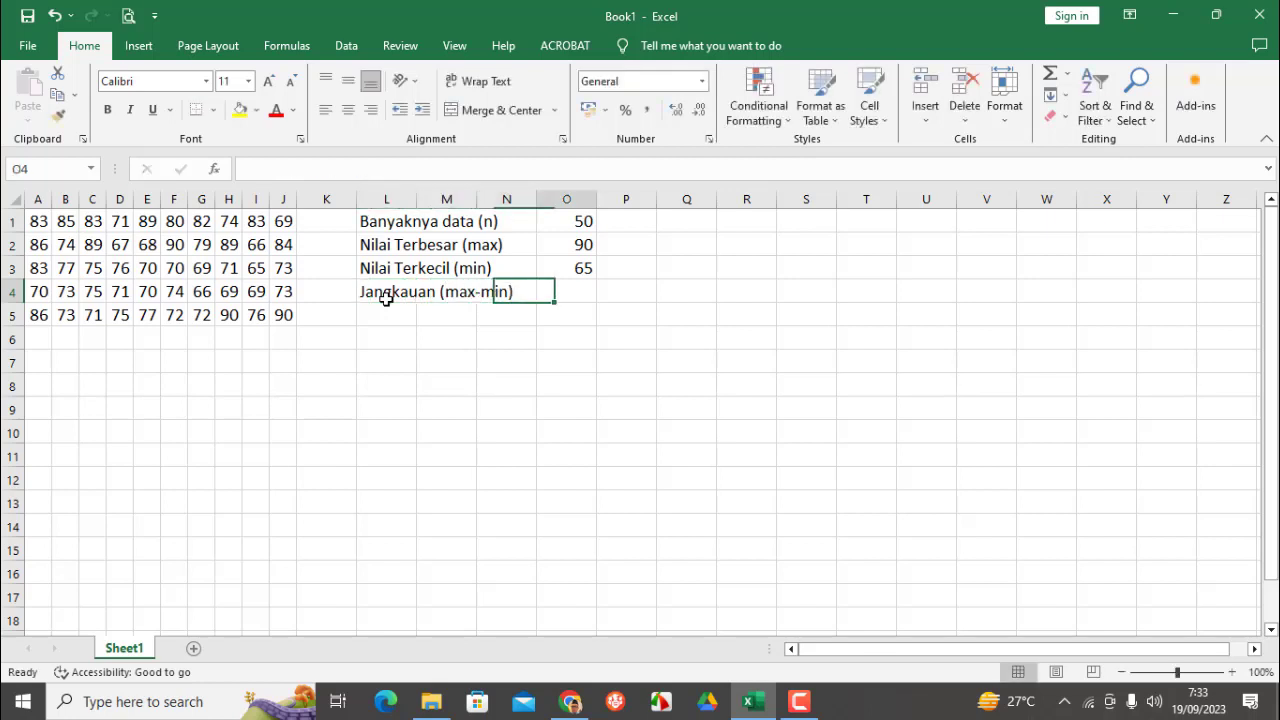
text(=)
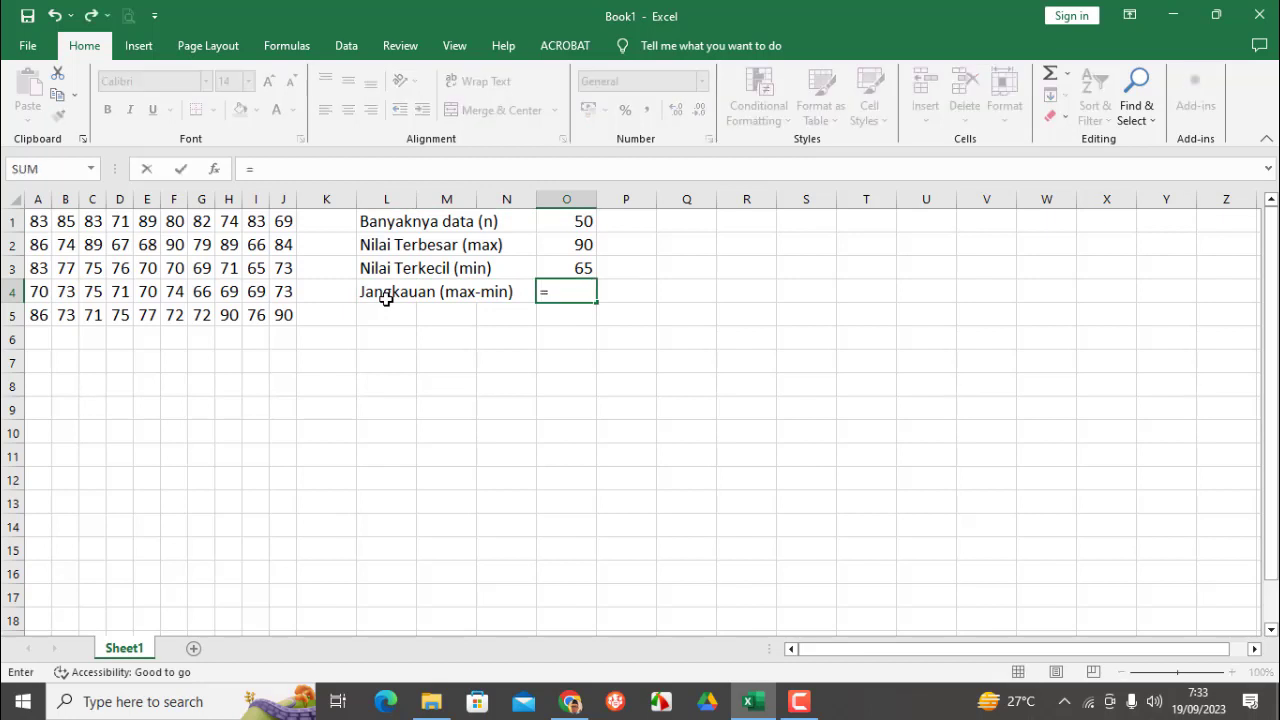
key(Up)
key(Up)
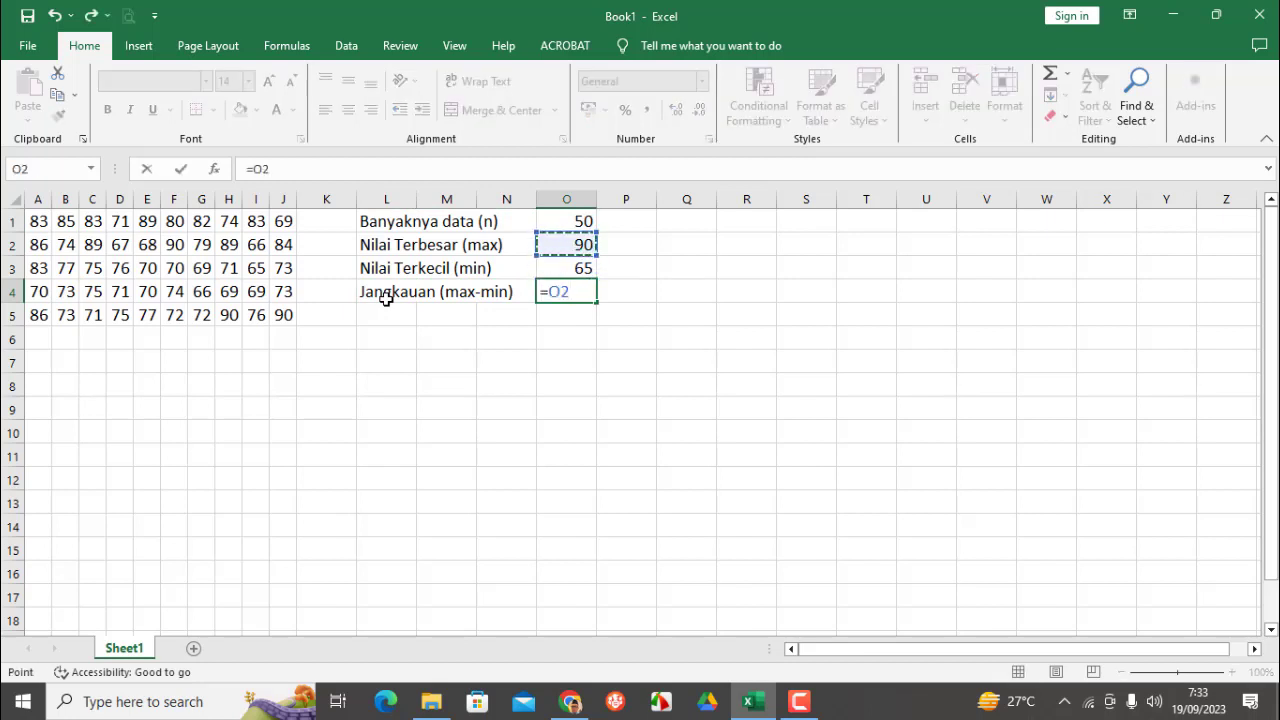
text(-)
key(Up)
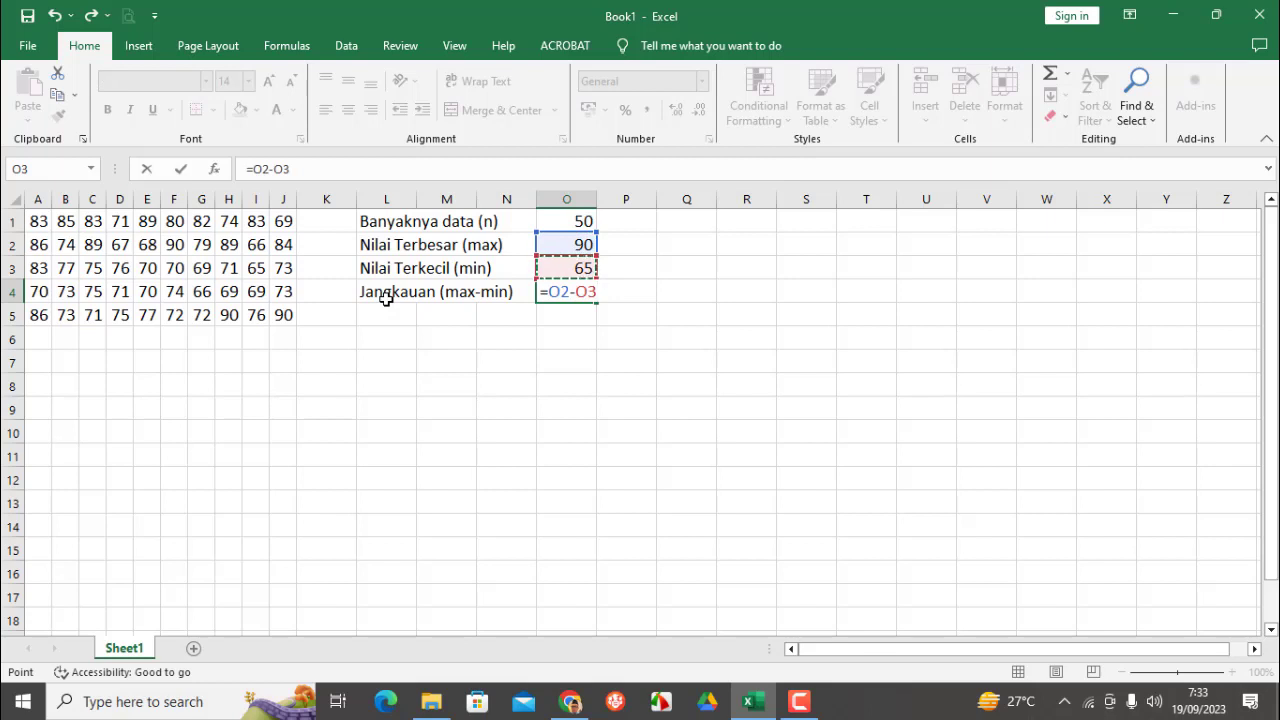
key(Return)
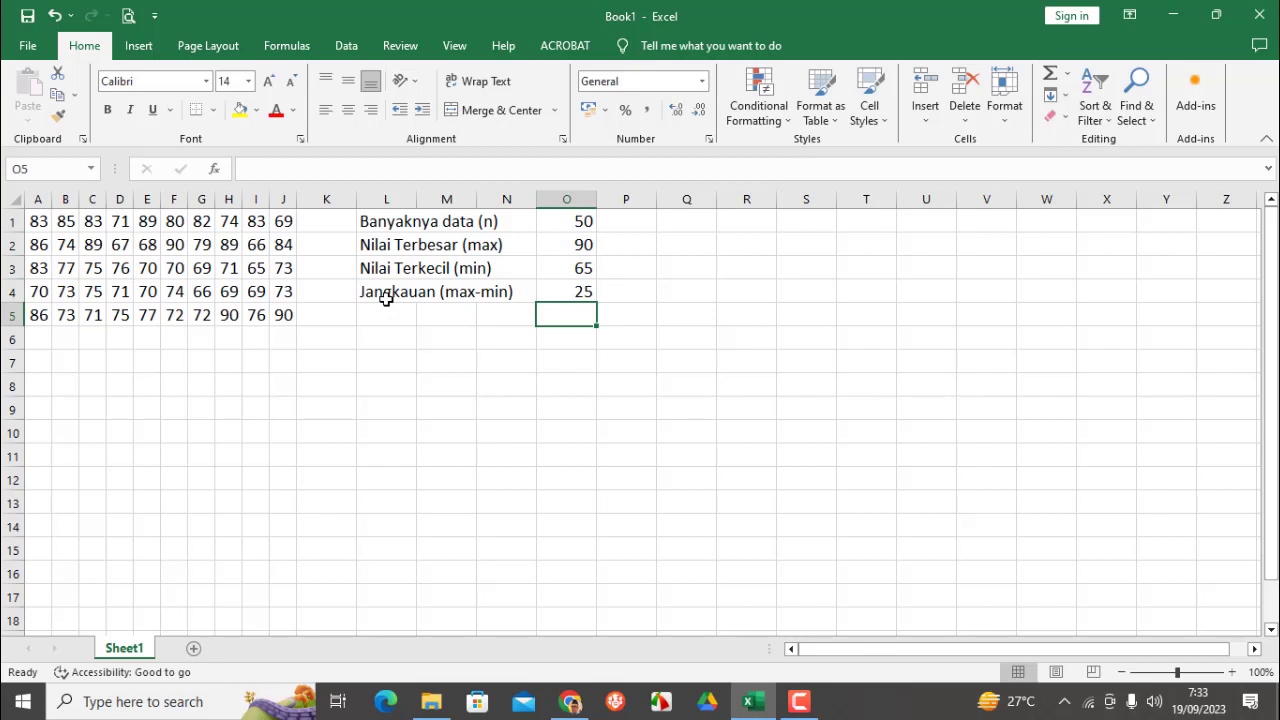
Enter the label "Banyak Kelas (k)" in cell L5
key(Left)
key(Left)
key(Left)
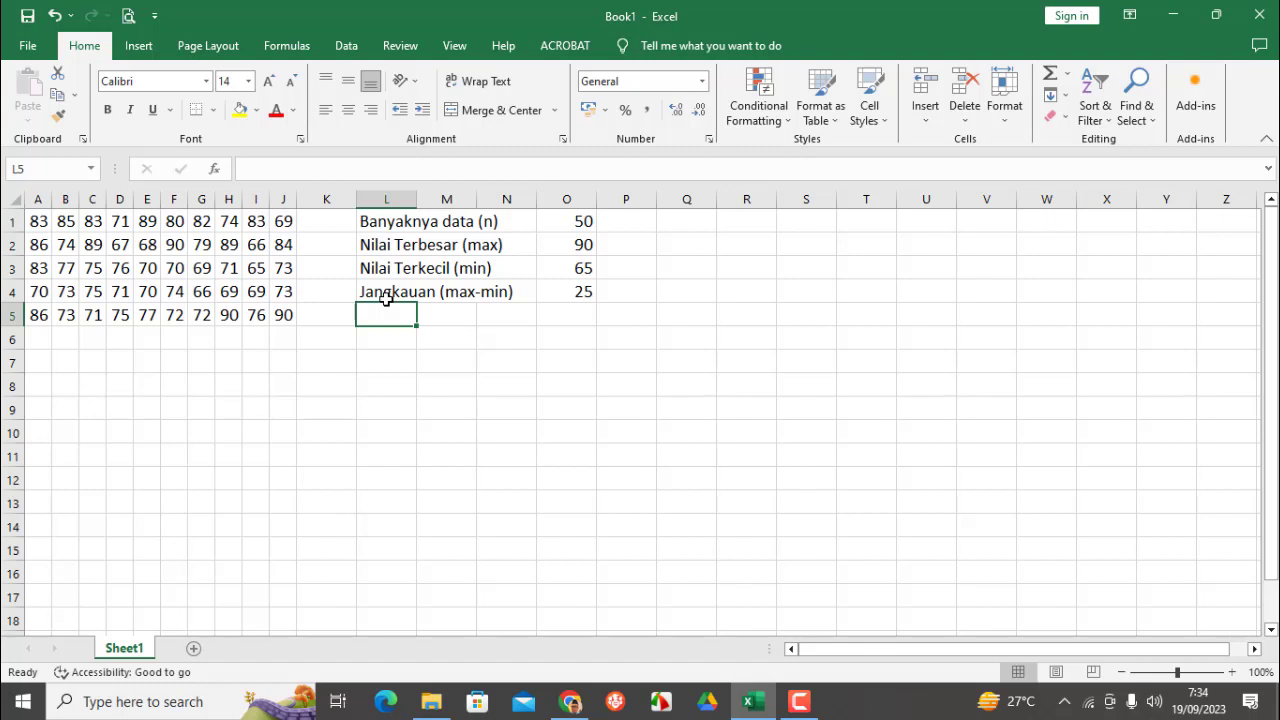
text(Banyak)
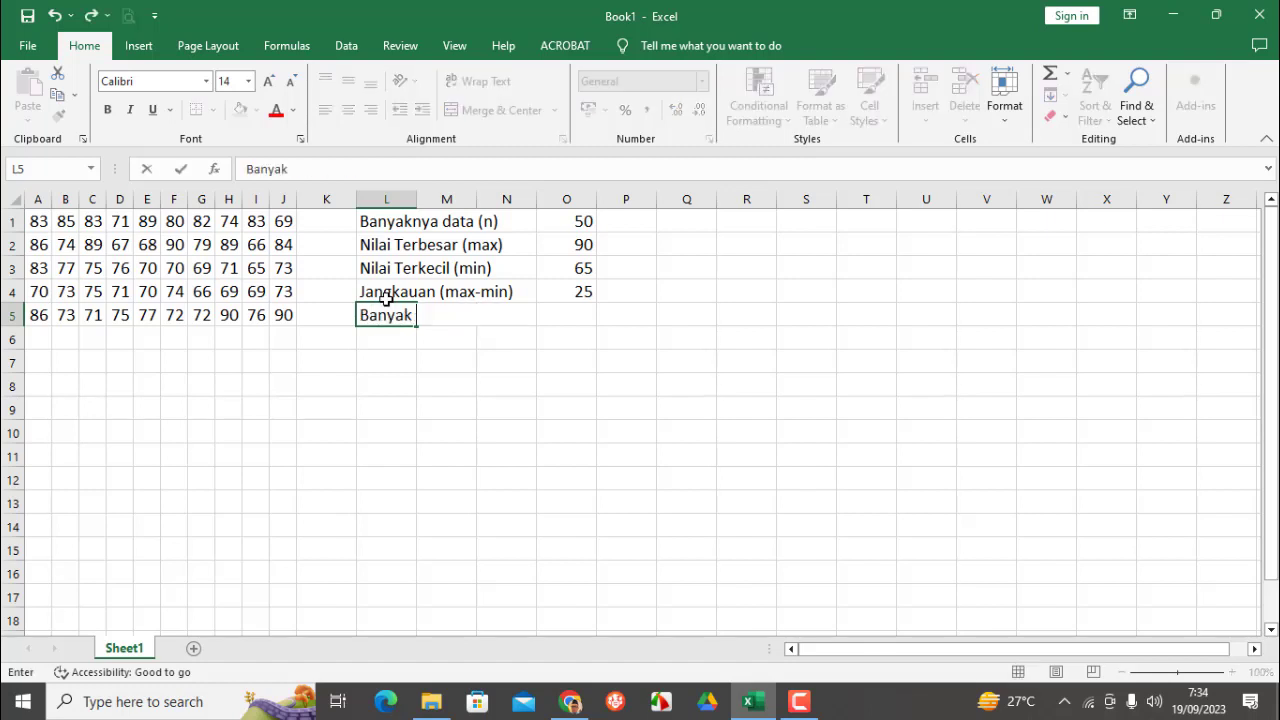
text( Kelas (k))
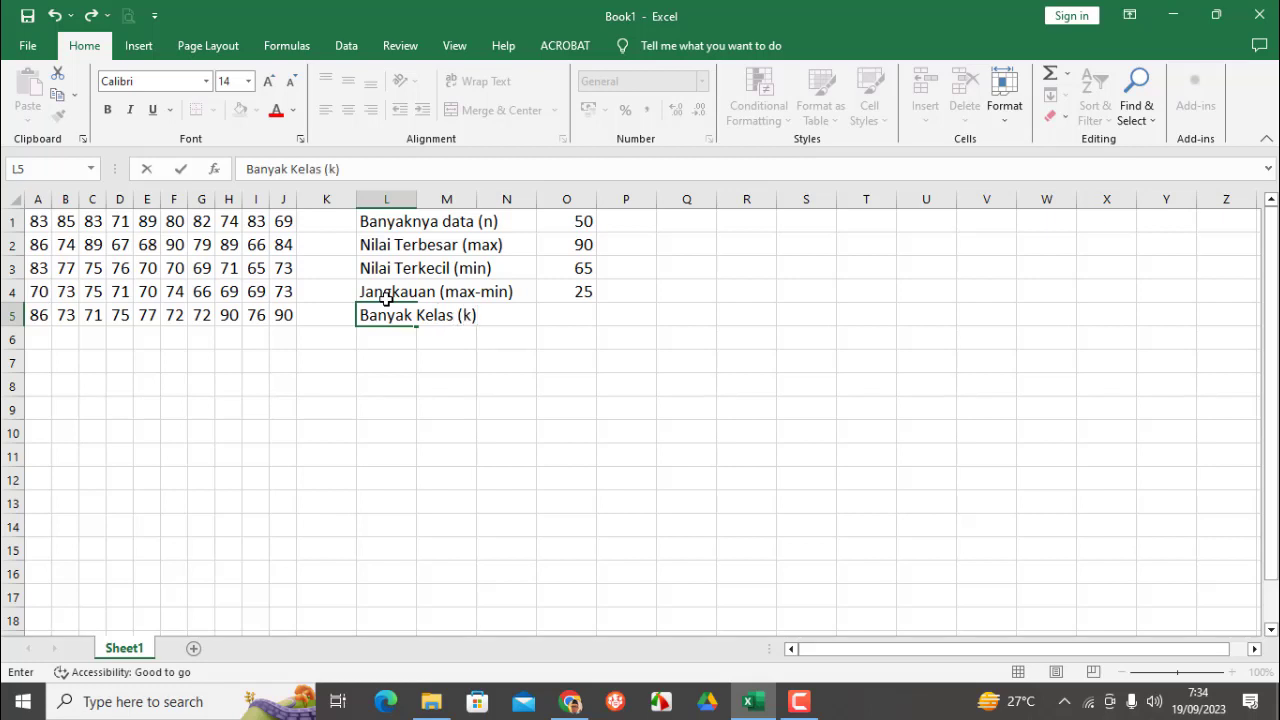
Enter the formula =1+3,3*log10(O1) in cell O5 to calculate the number of classes
key(Right)
key(Right)
key(Right)
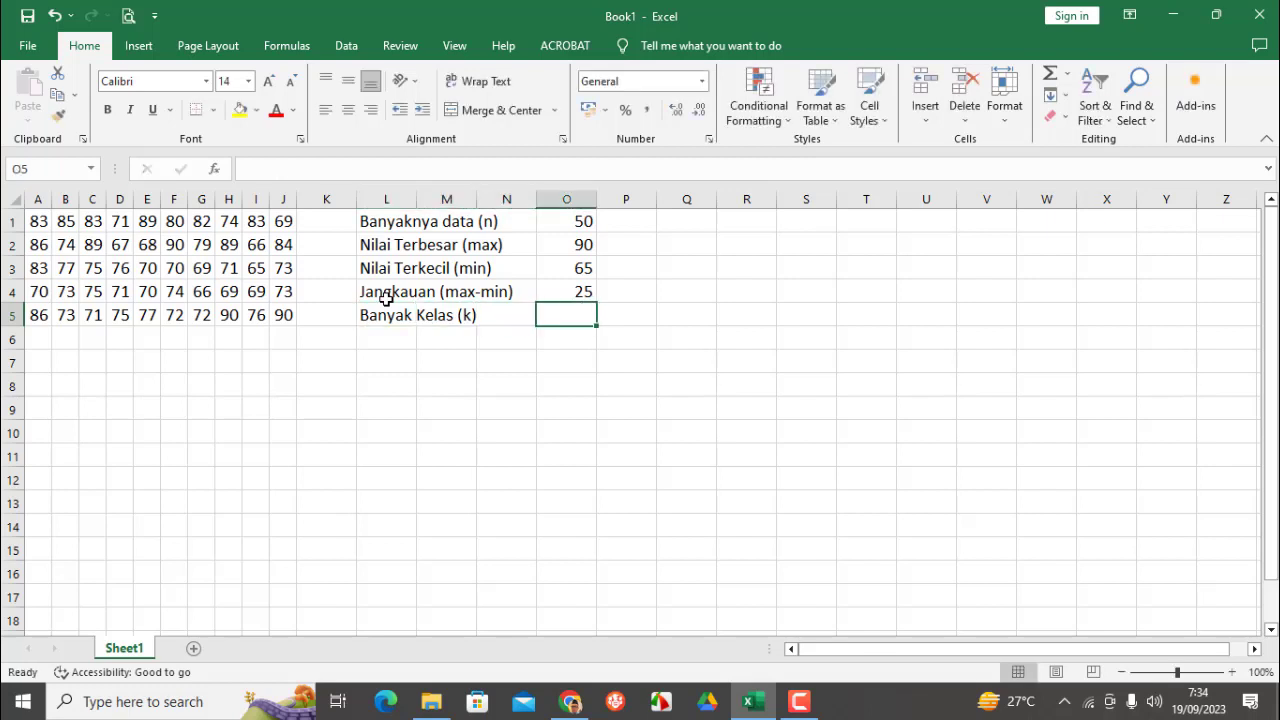
text(=1)
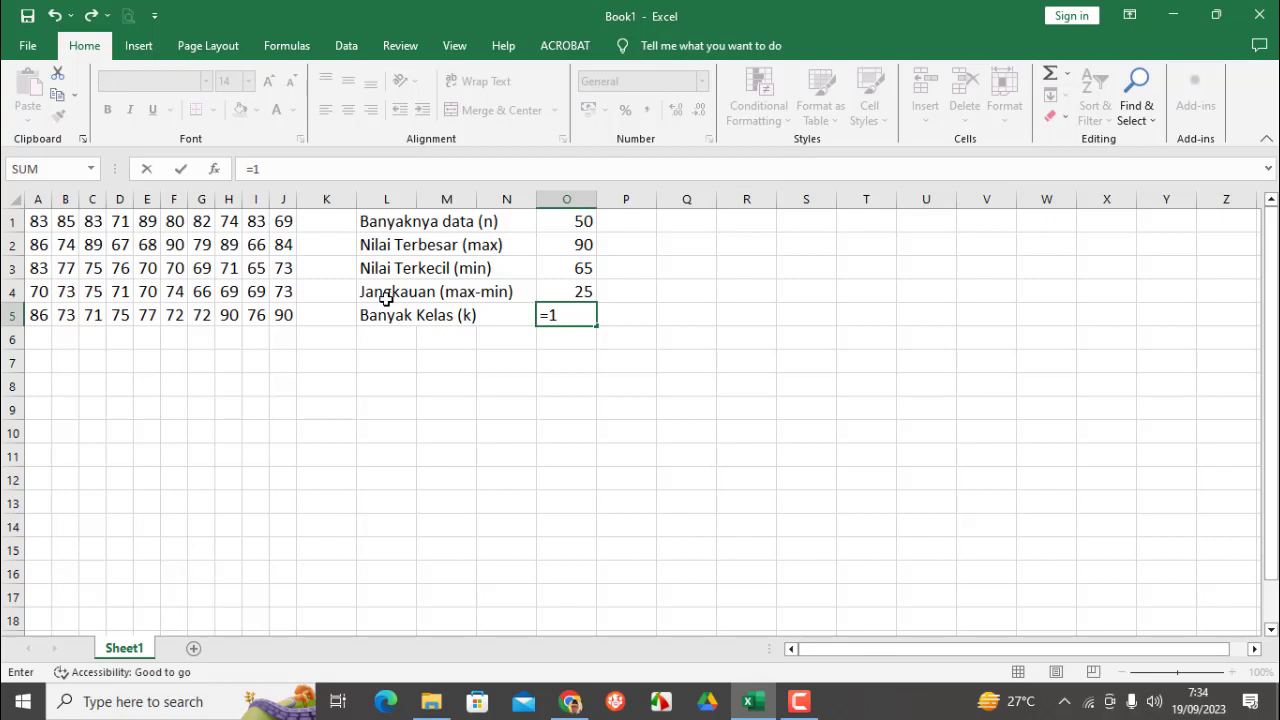
text(+3,3*lo)
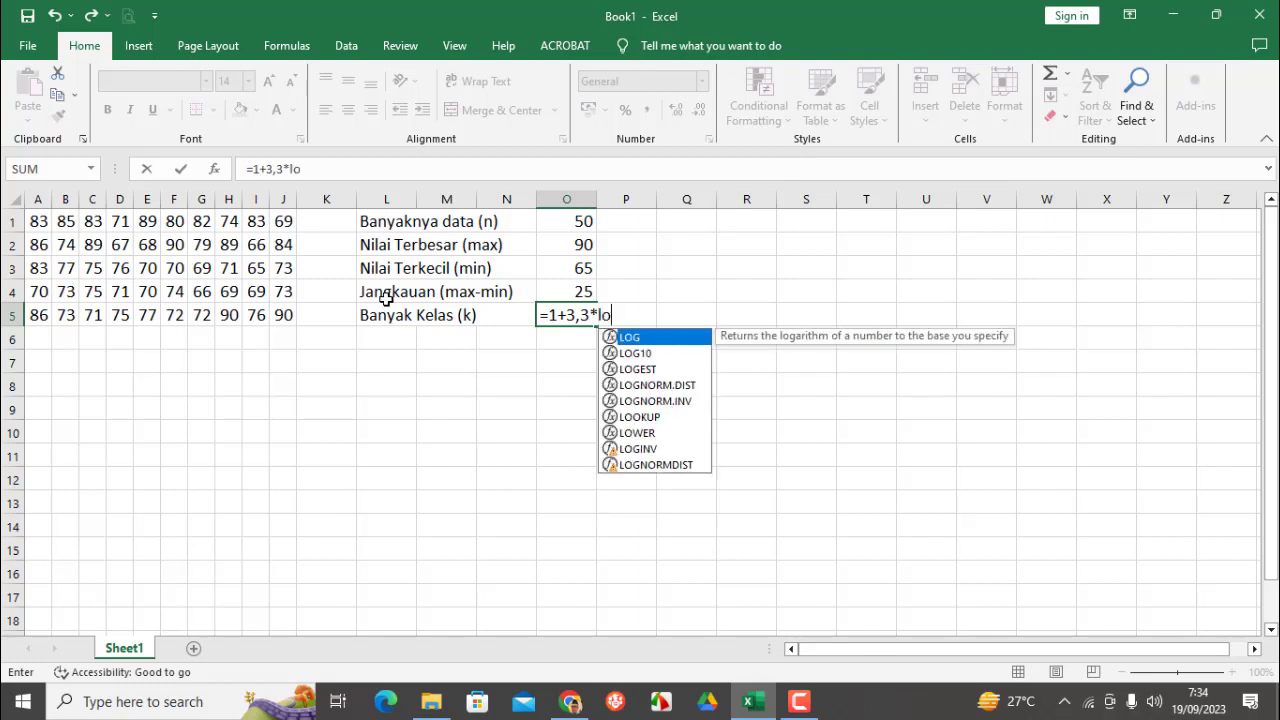
text(g10)
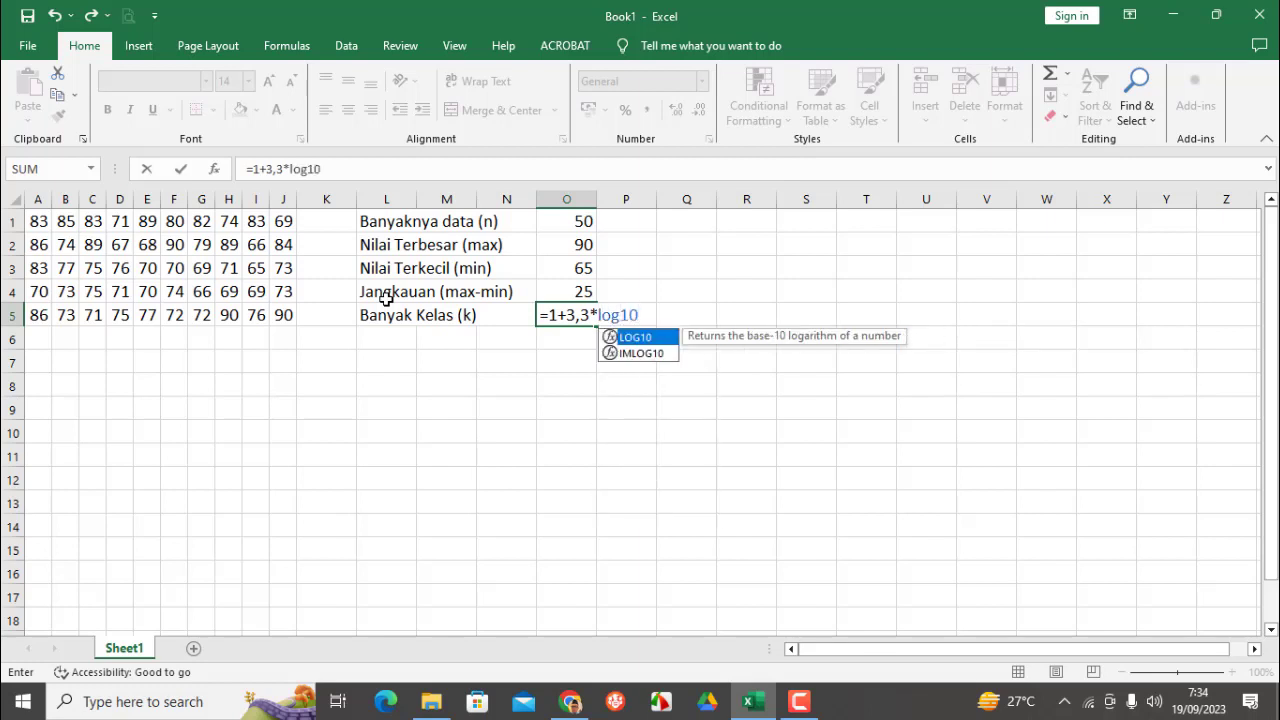
text(()
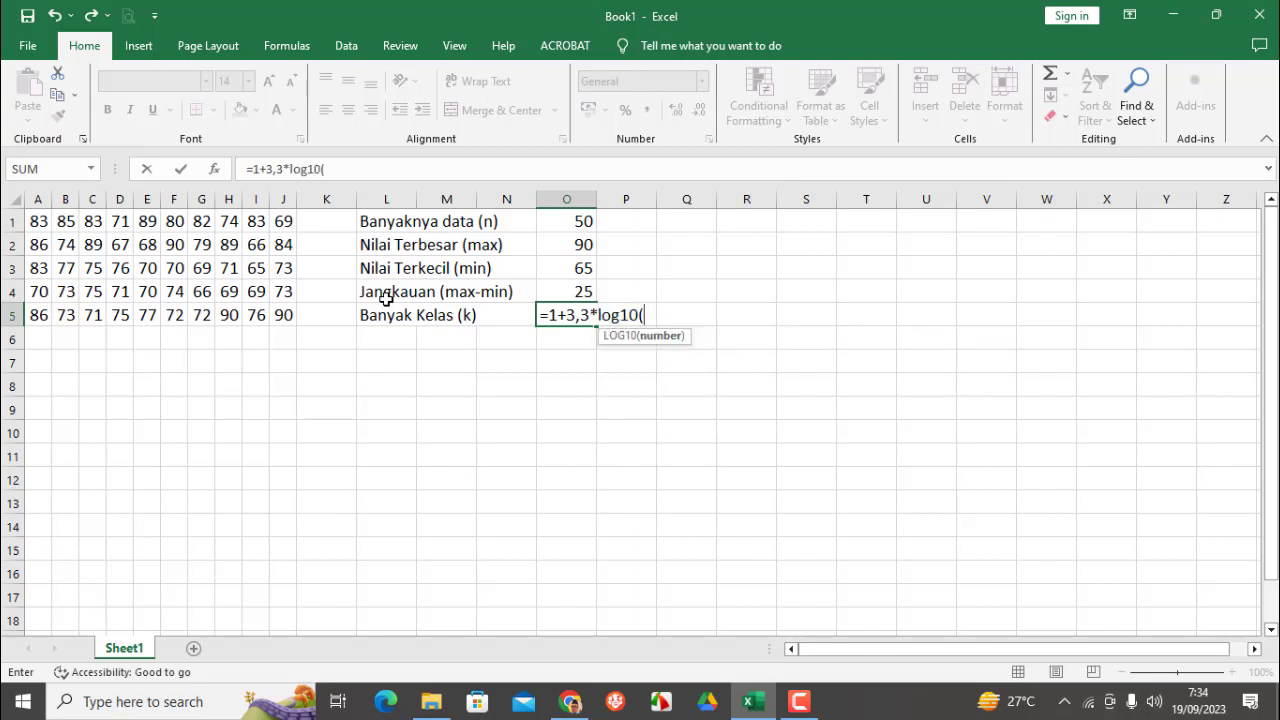
click(575, 224)
text())
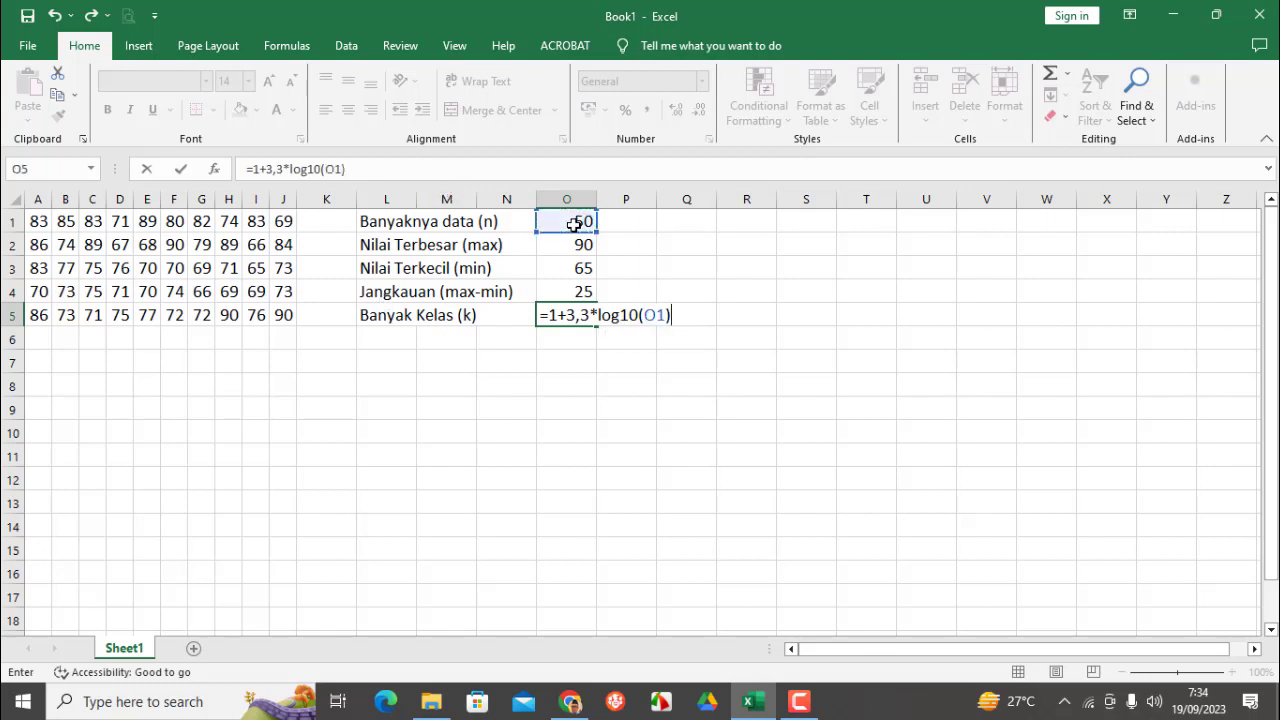
key(Return)
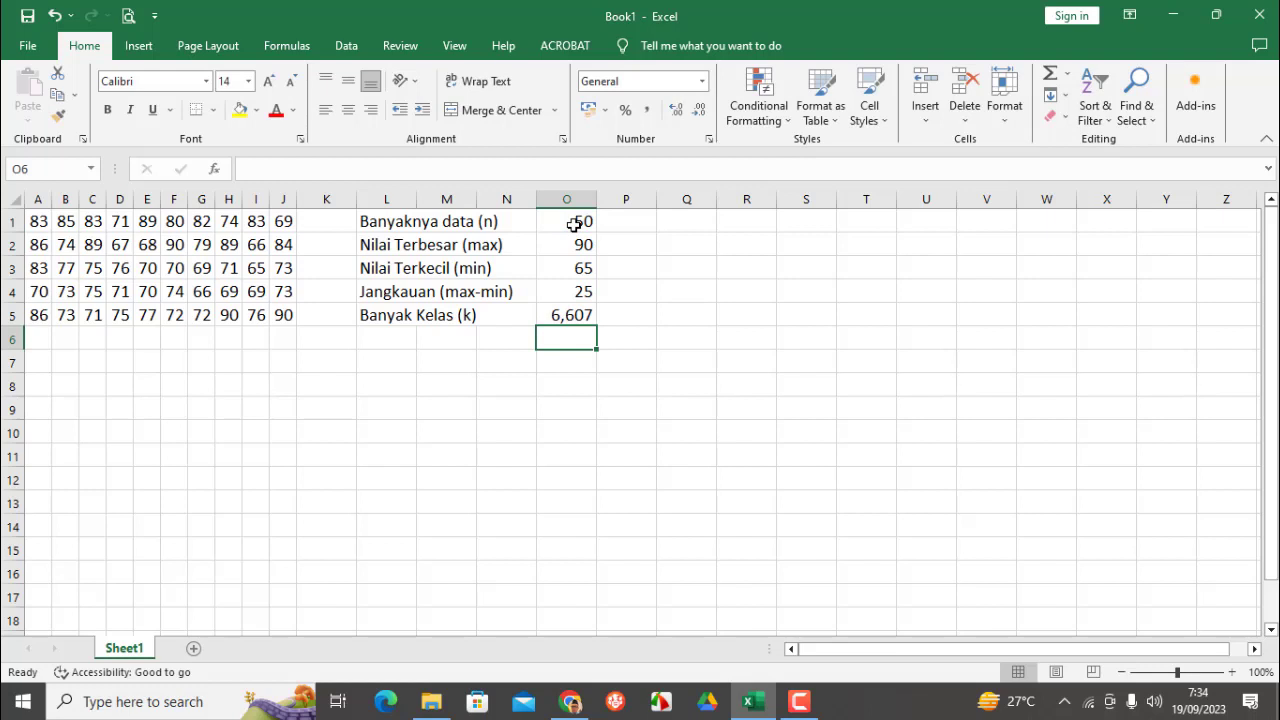
Enter the rounded number of classes, 7, in cell P5 and set its font size to 14
click(631, 313)
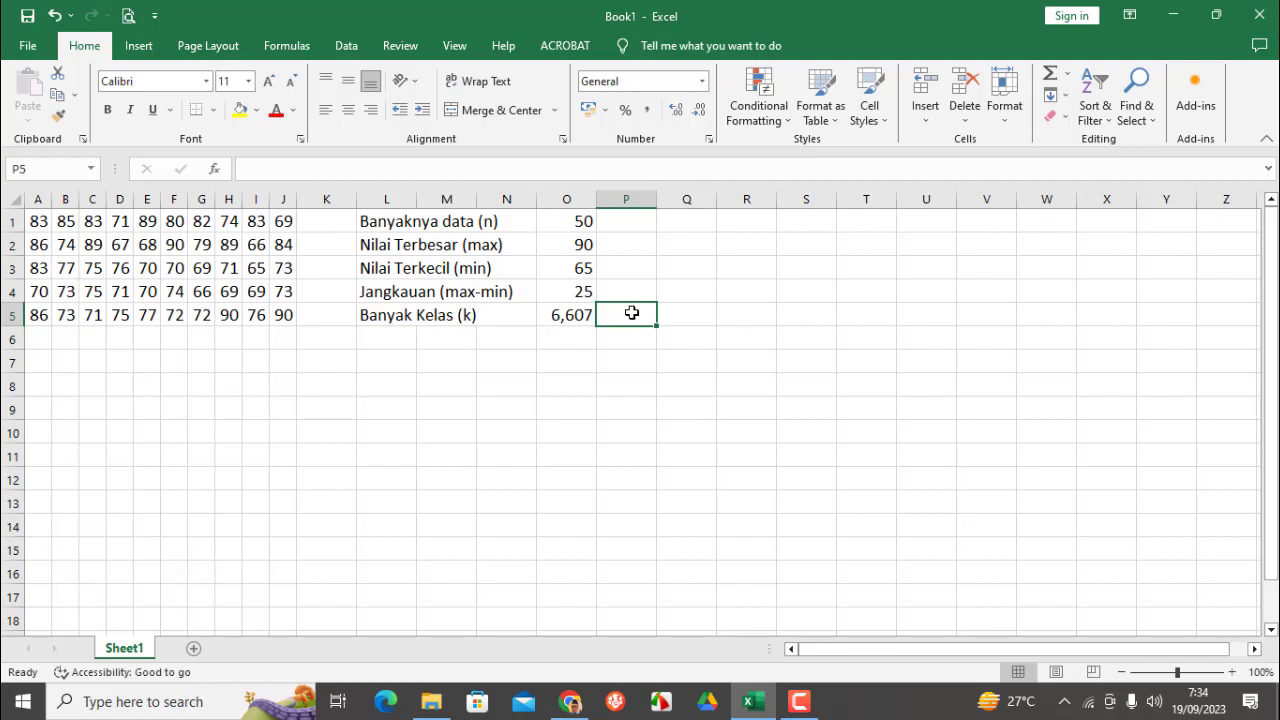
text(7)
key(Return)
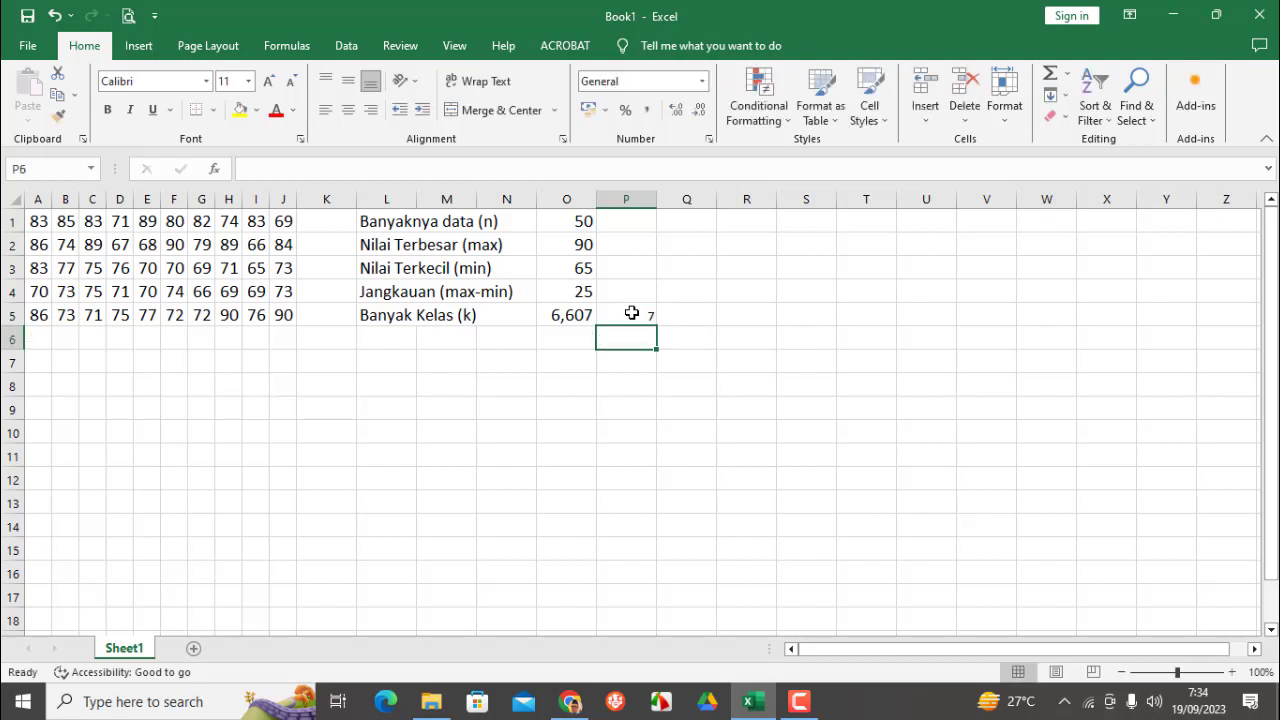
click(631, 313)
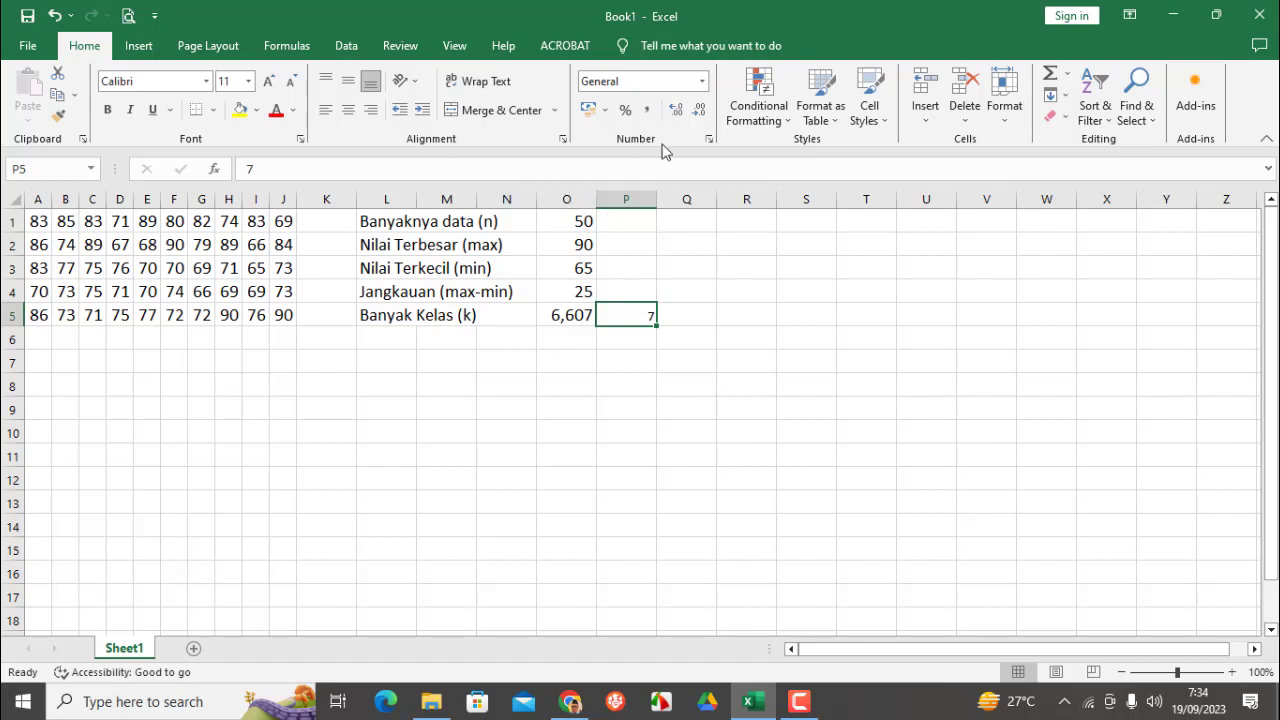
click(249, 81)
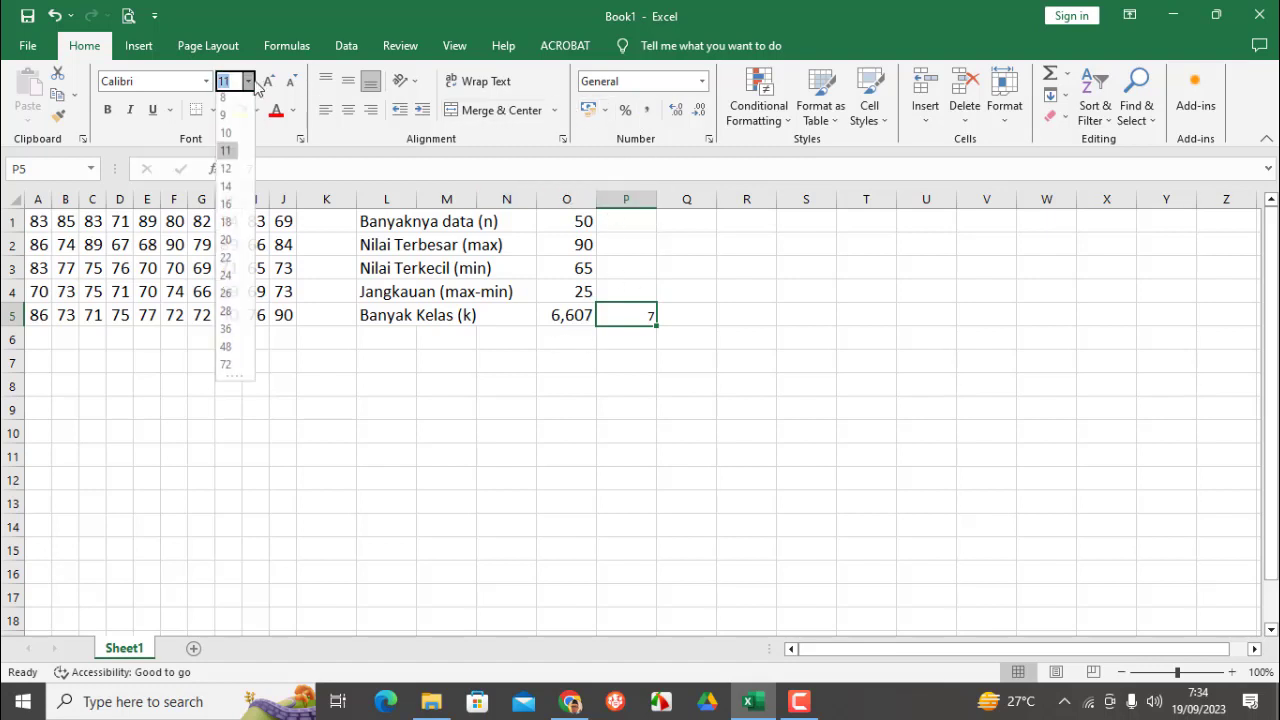
click(229, 186)
Enter the label "Panjang Kelas (p)" in cell L6
click(396, 331)
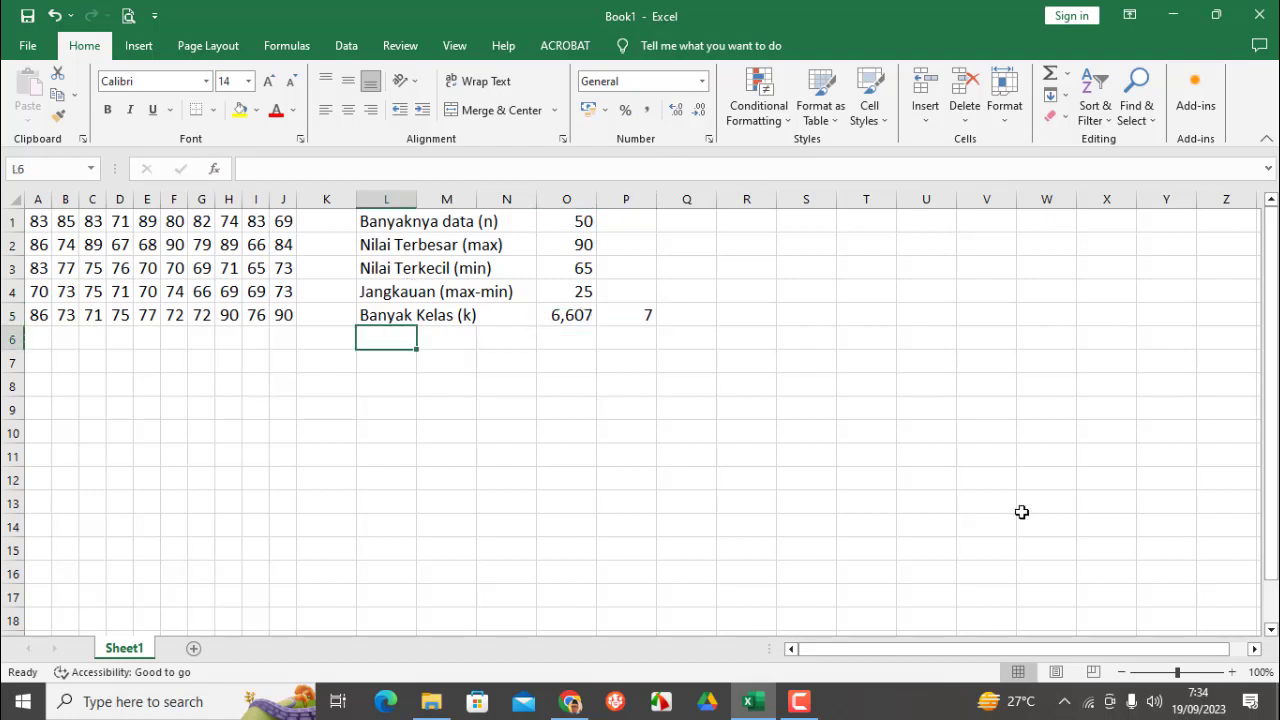
text(Panj)
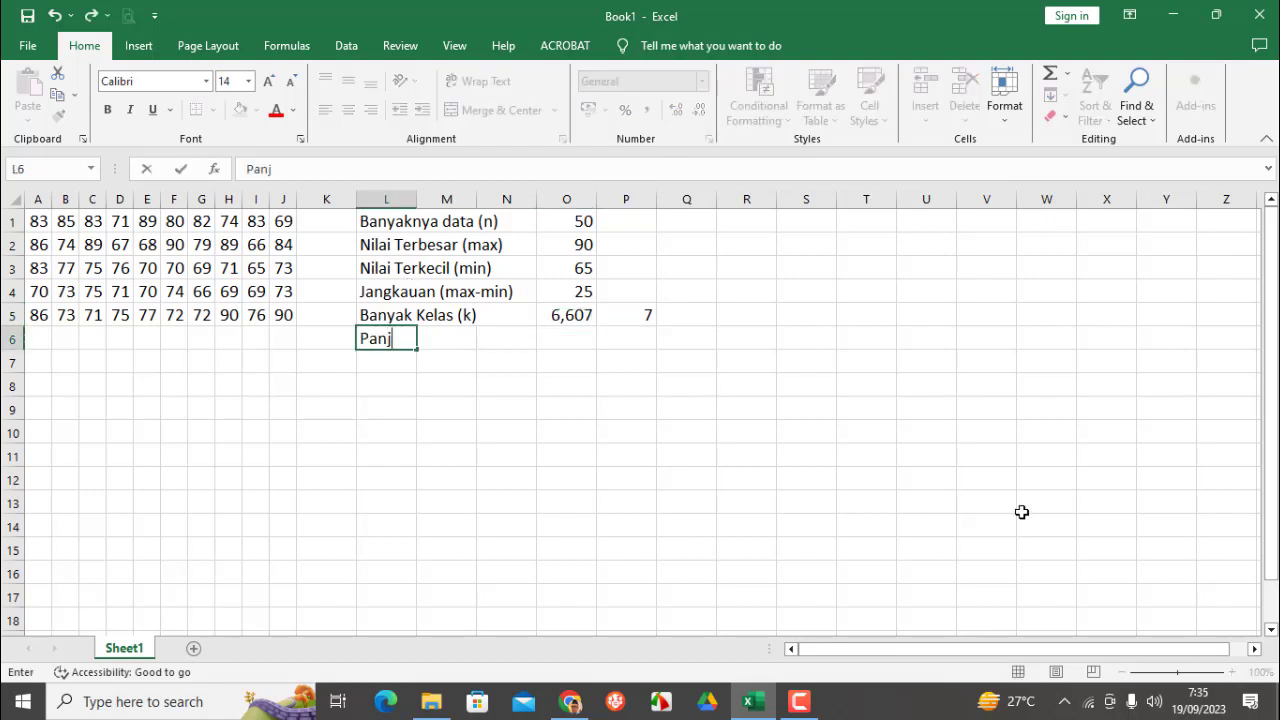
text(ang Kel)
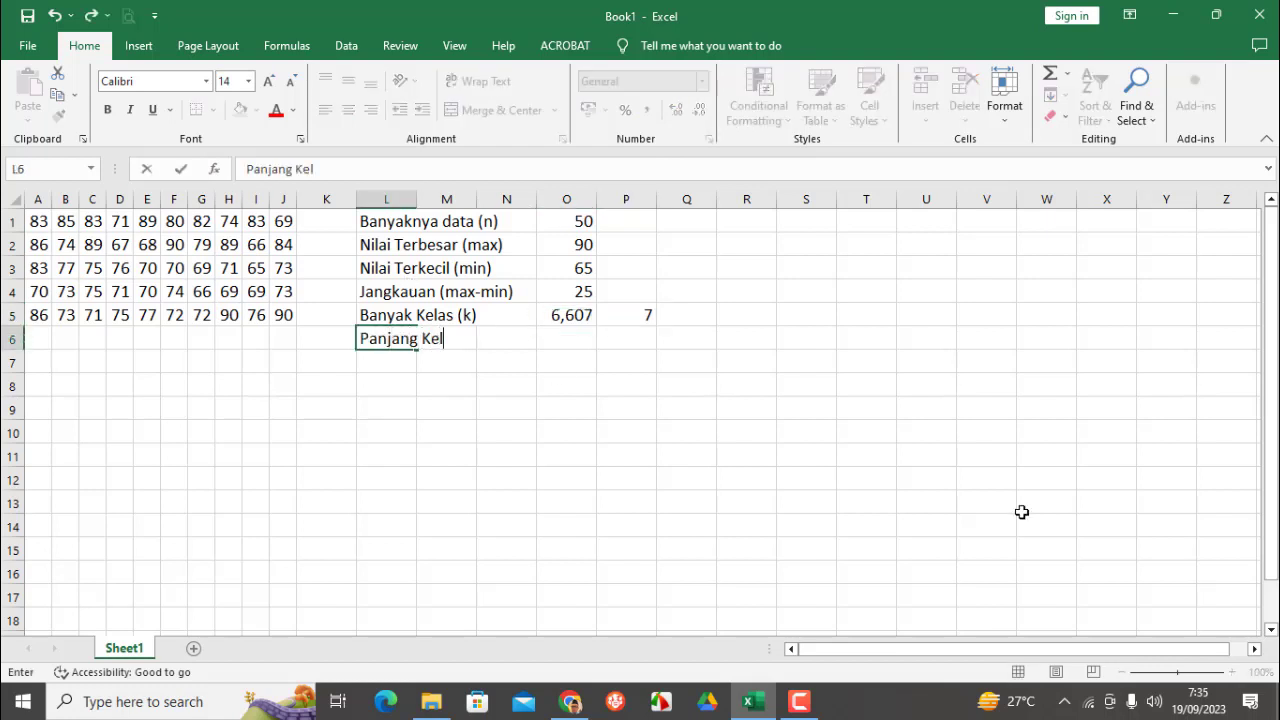
text(as (p))
Enter the formula =O4/P5 in cell O6 to calculate the class length
click(586, 334)
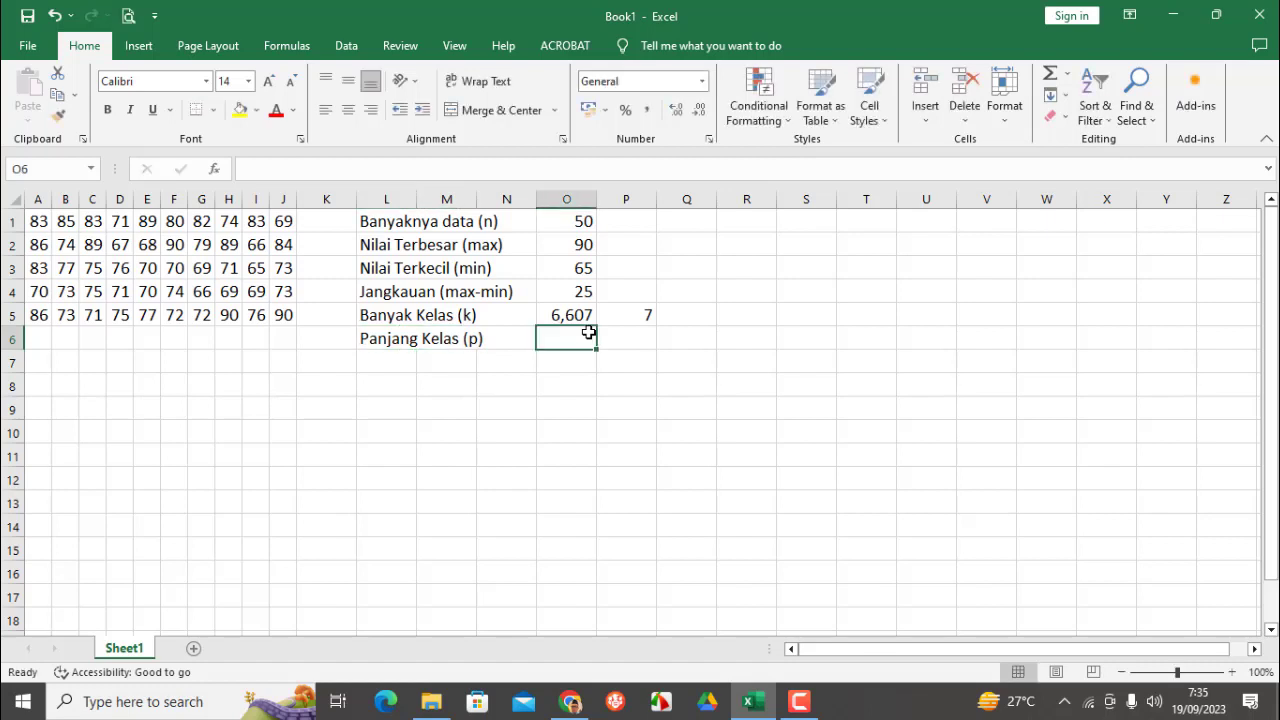
text(=)
key(Up)
key(Up)
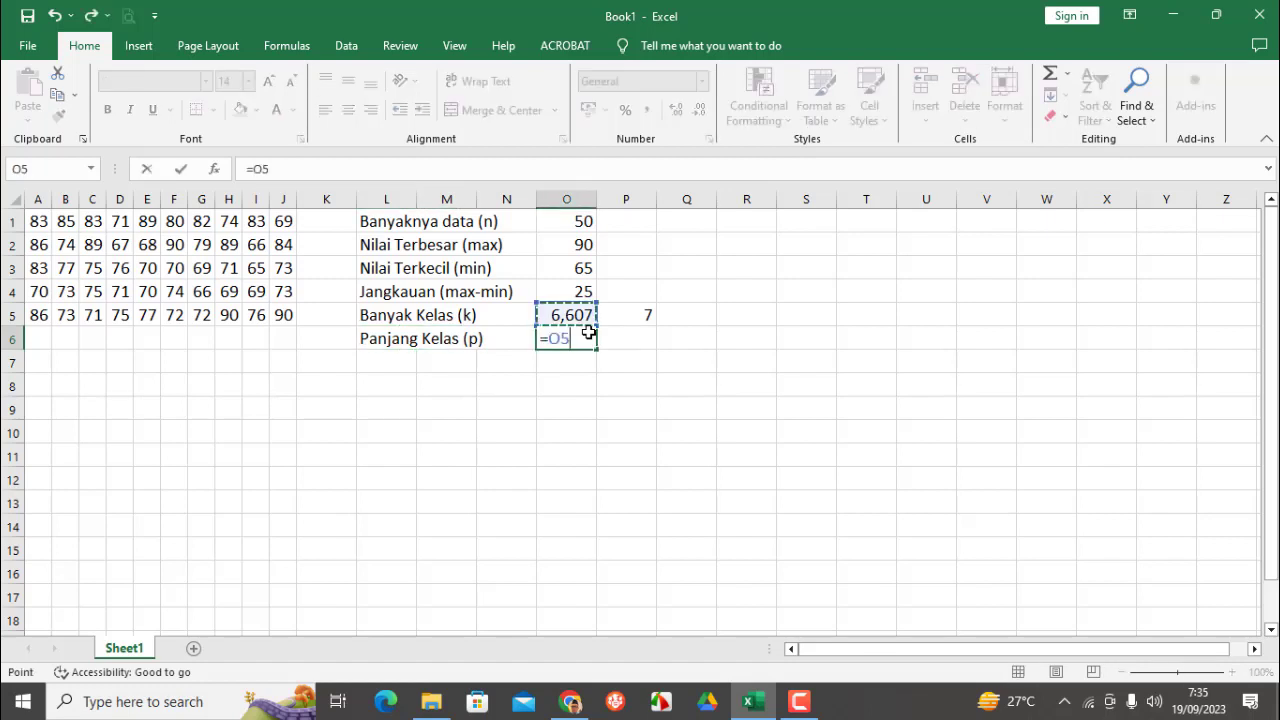
text(/)
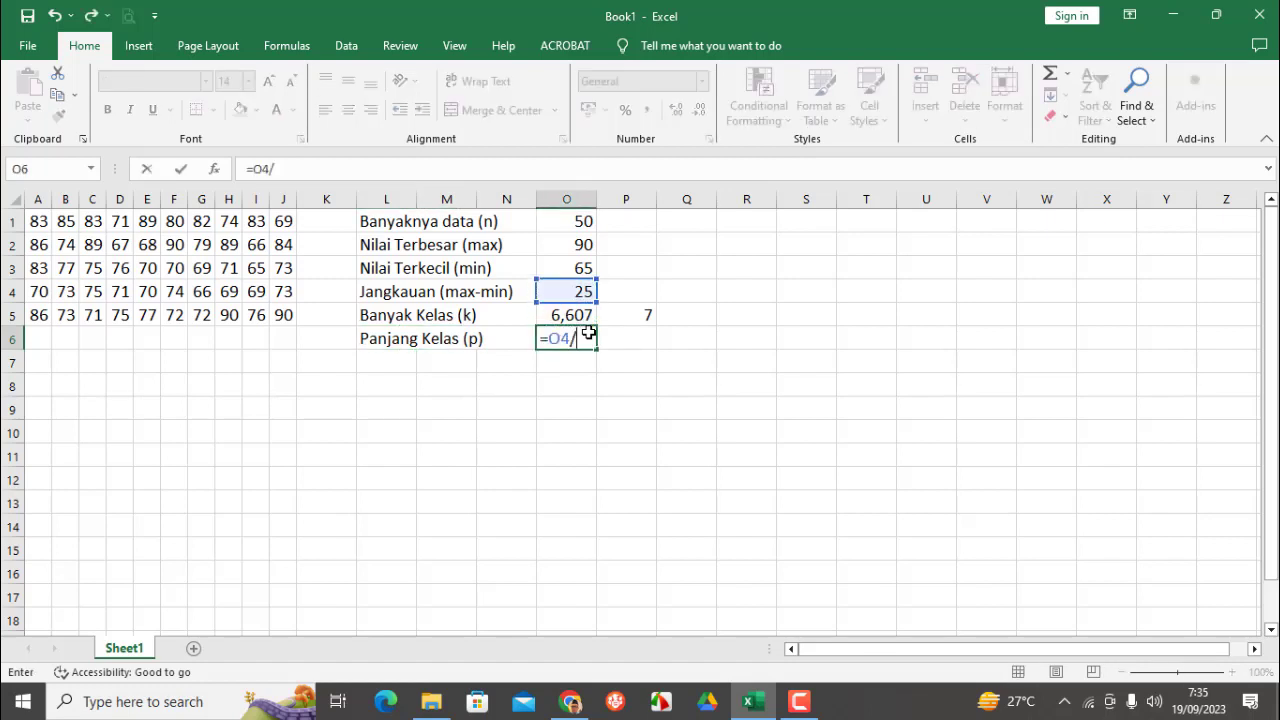
click(642, 316)
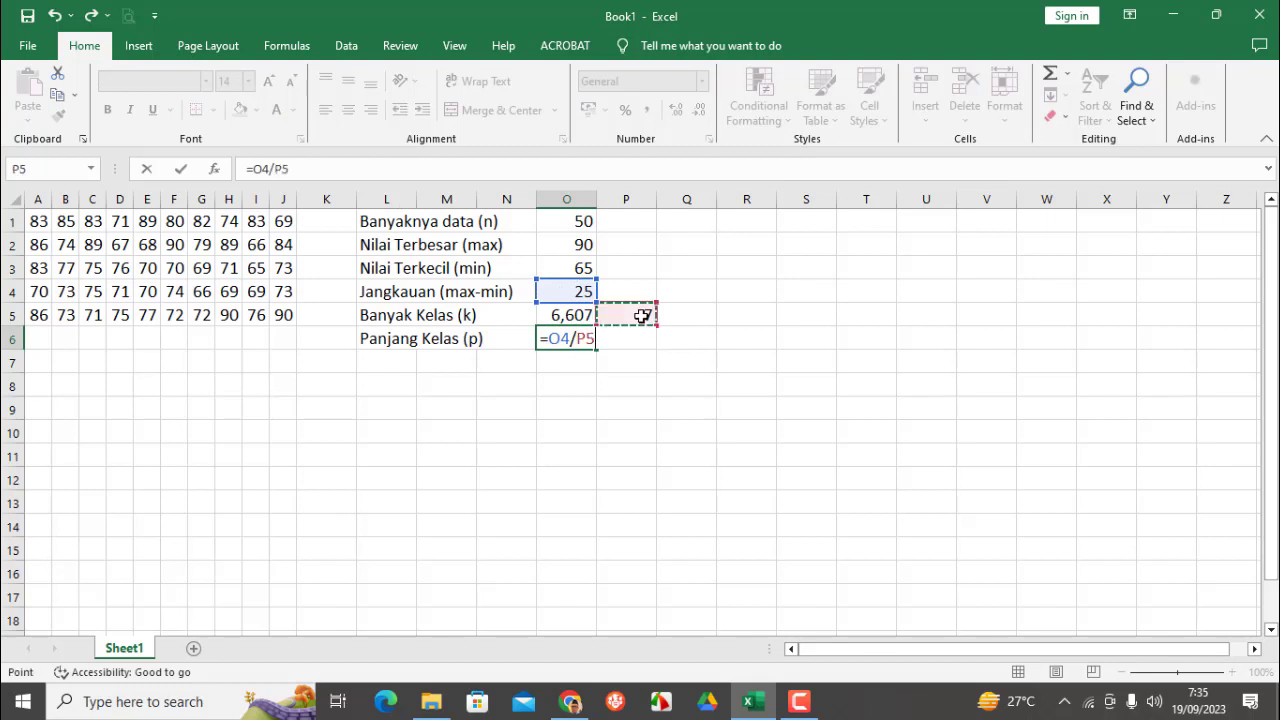
key(Return)
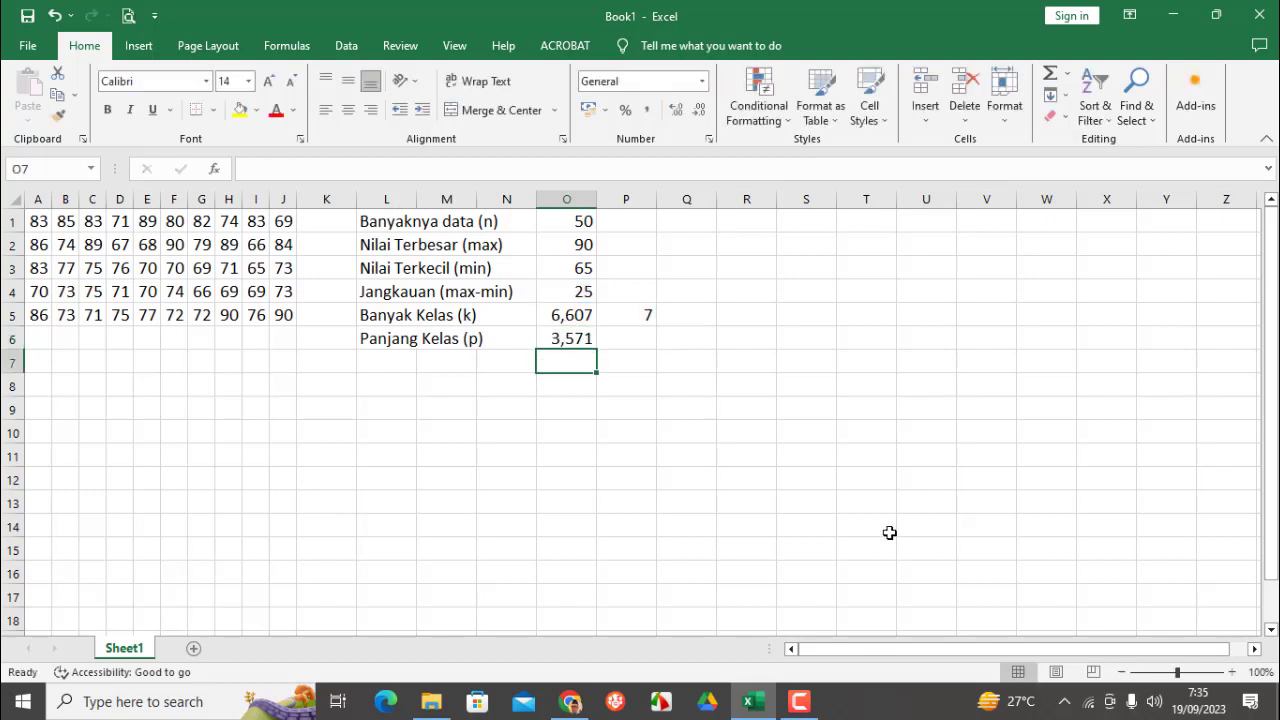
Enter the rounded class length, 4, in cell P6
click(637, 343)
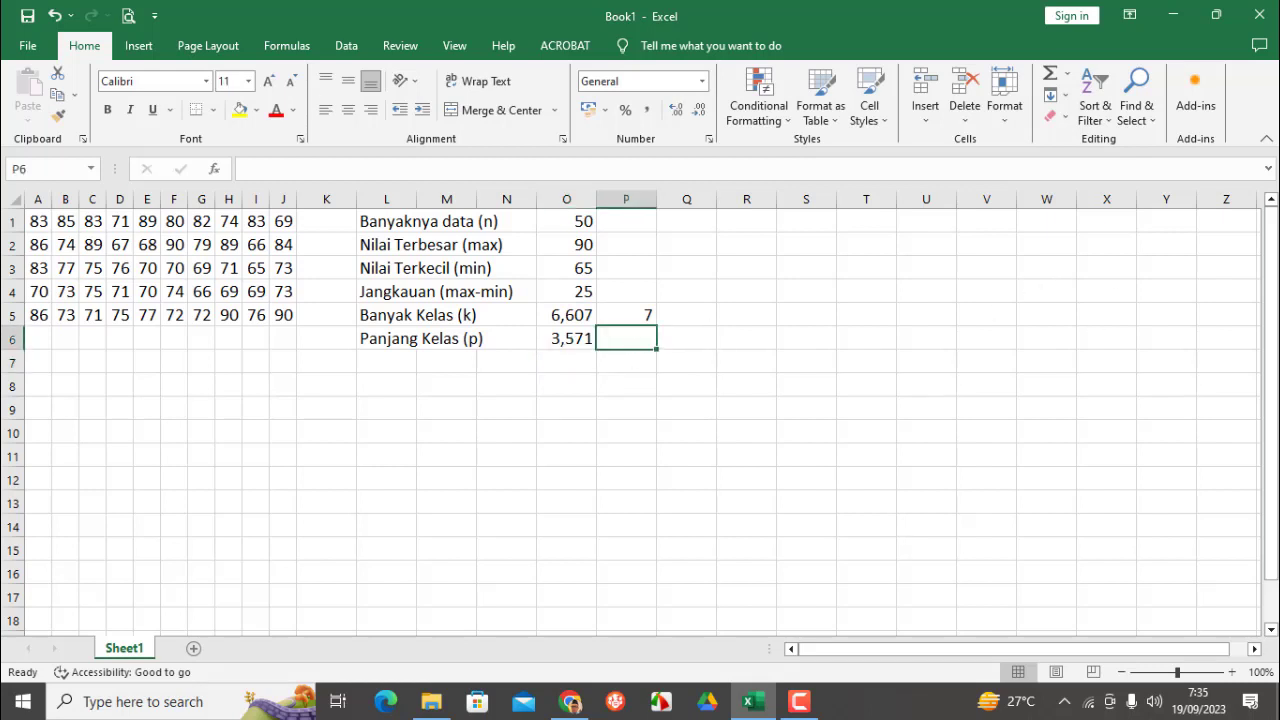
text(4)
key(Return)
key(Up)
key(Up)
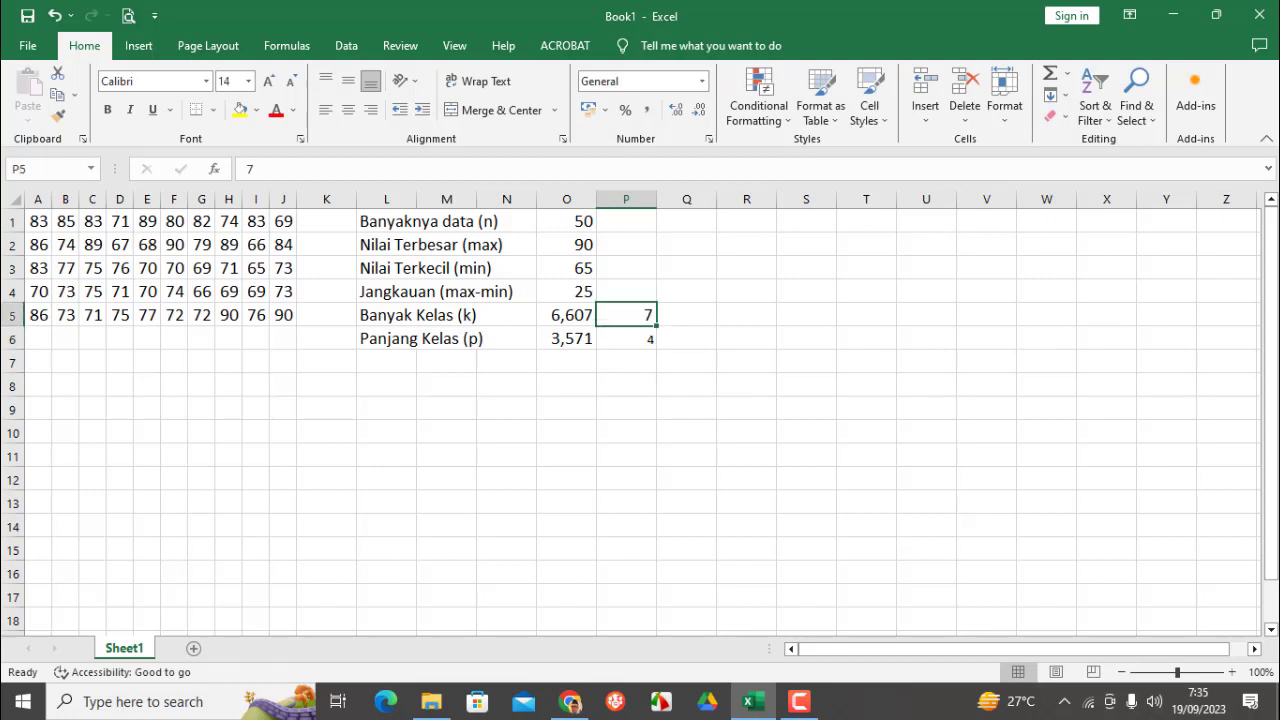
Set the font size of the rounded values in cells P5:P6 to 14, leaving them non-bold
key(shift+Down)
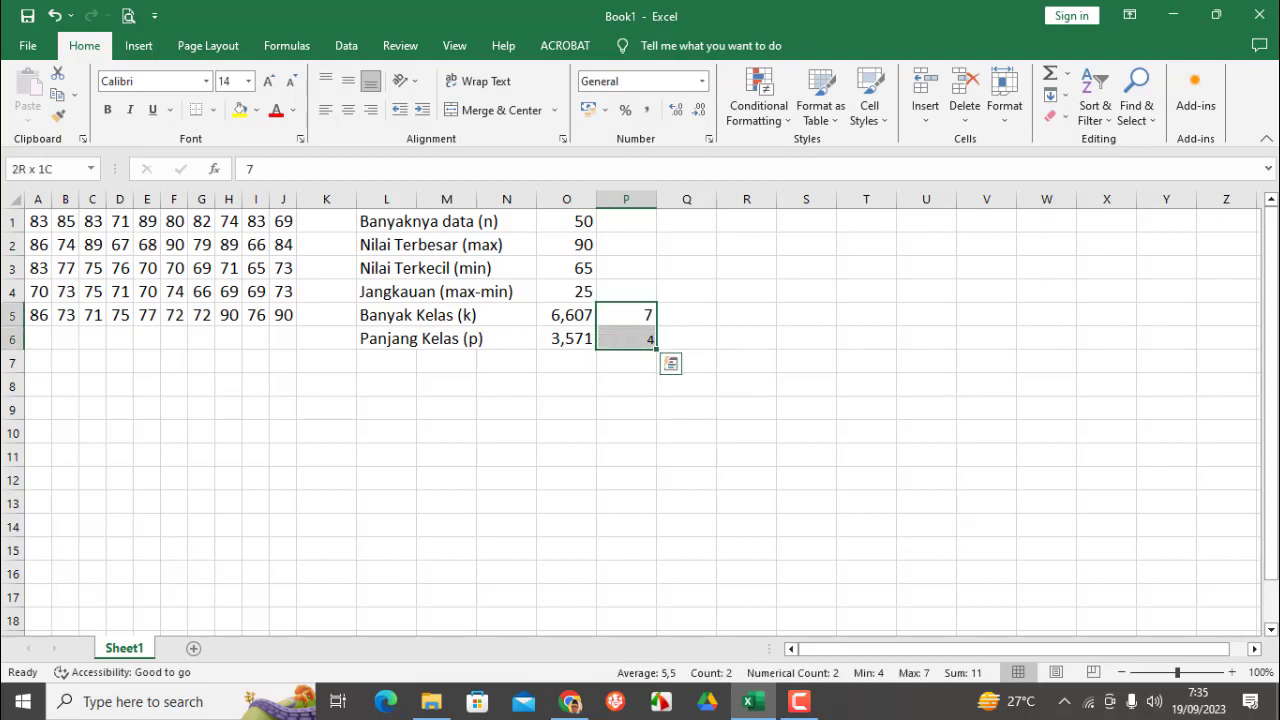
click(107, 112)
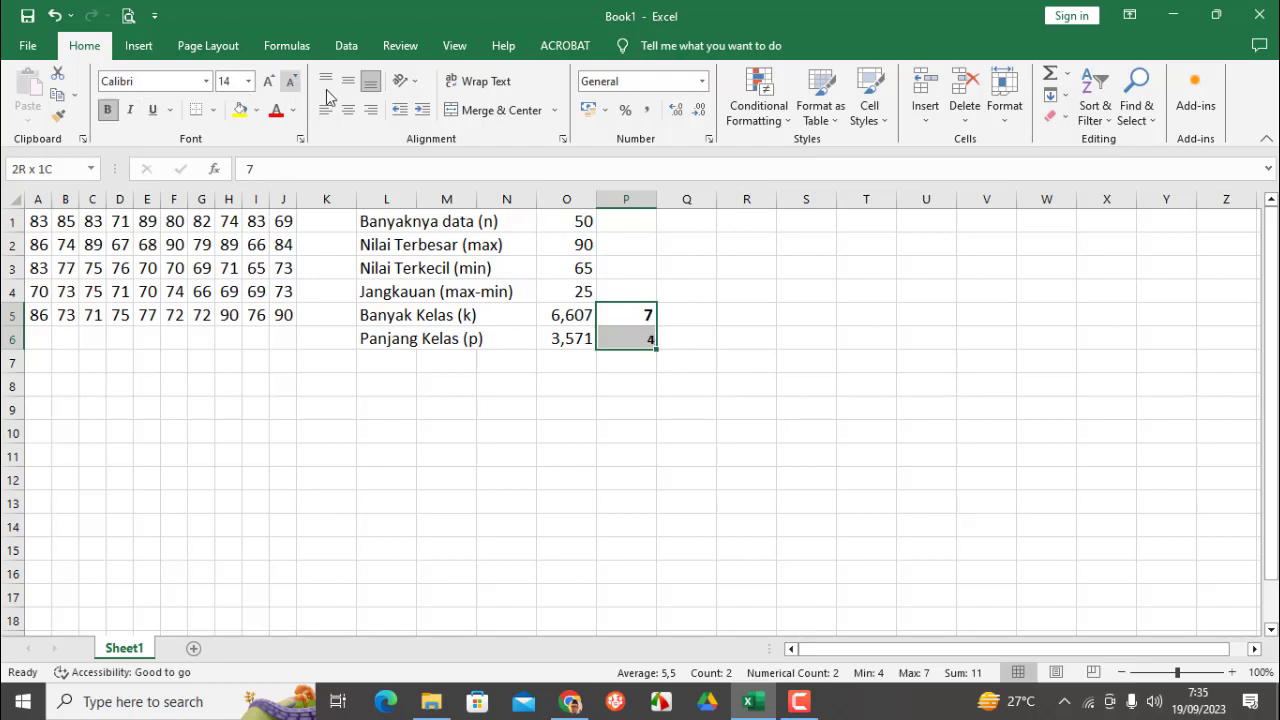
click(249, 82)
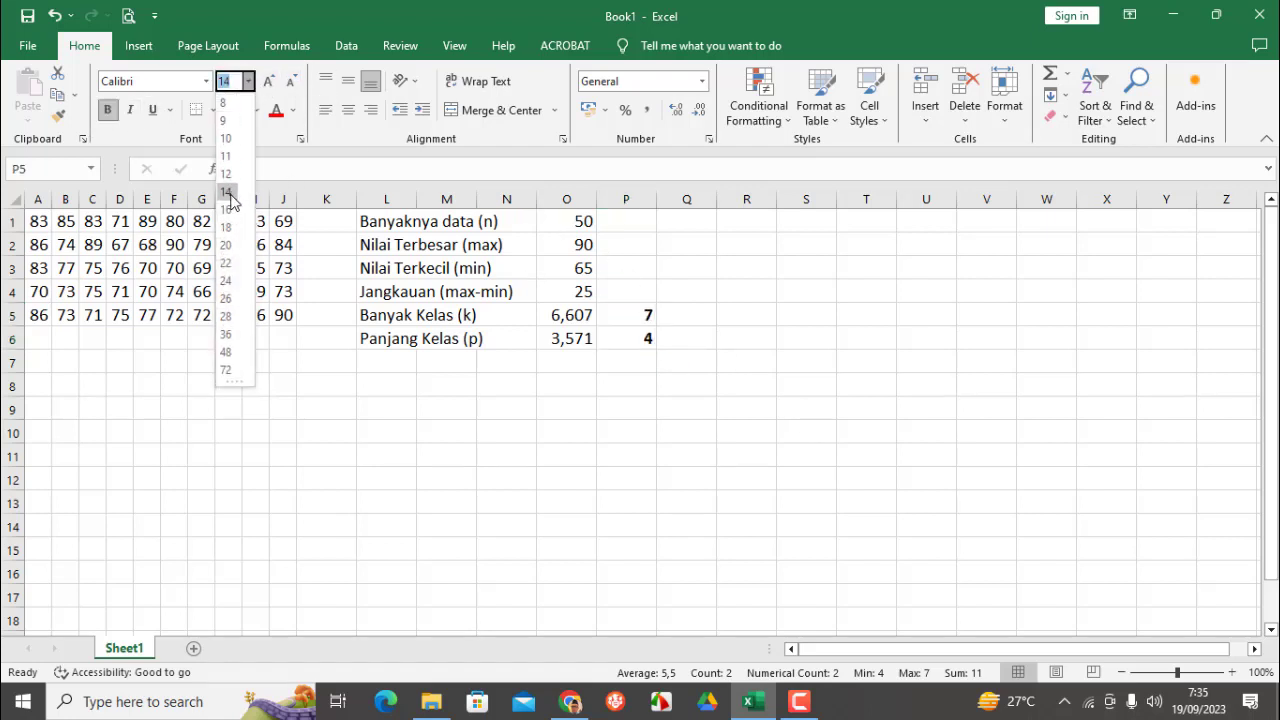
click(228, 193)
click(107, 110)
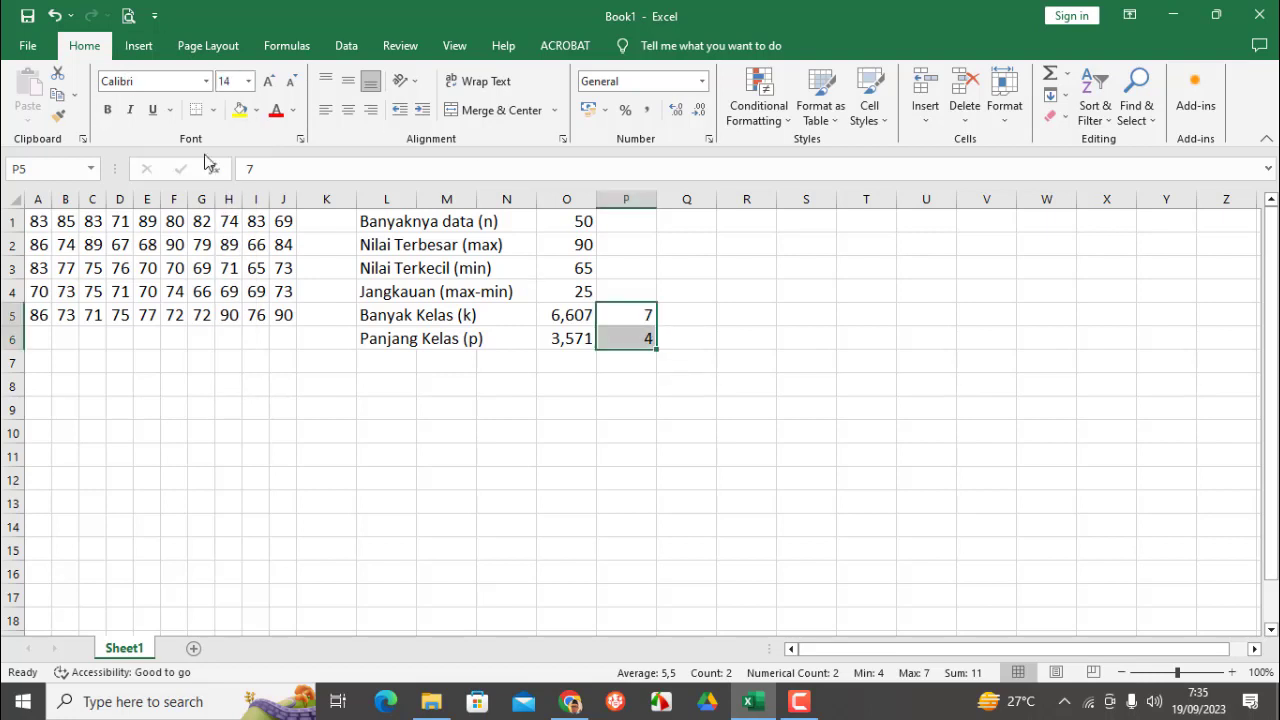
click(589, 247)
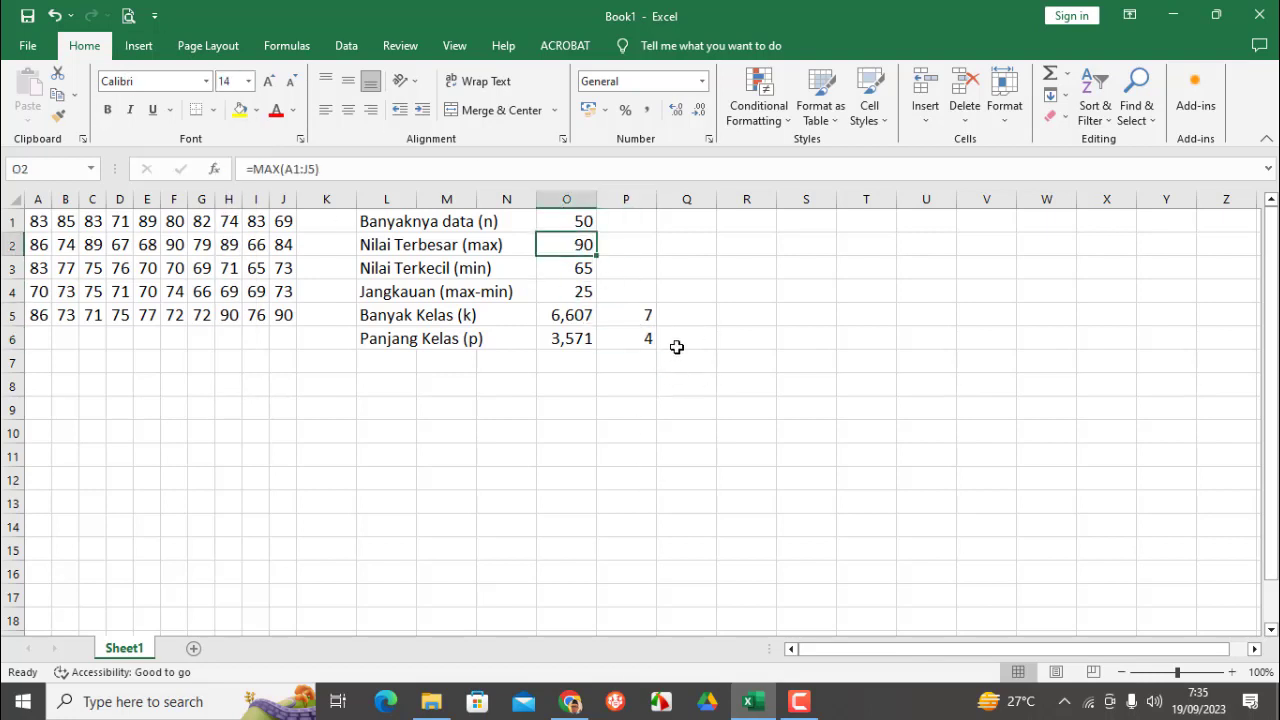
Enter the column heading "Kelas" in cell Q1
click(697, 320)
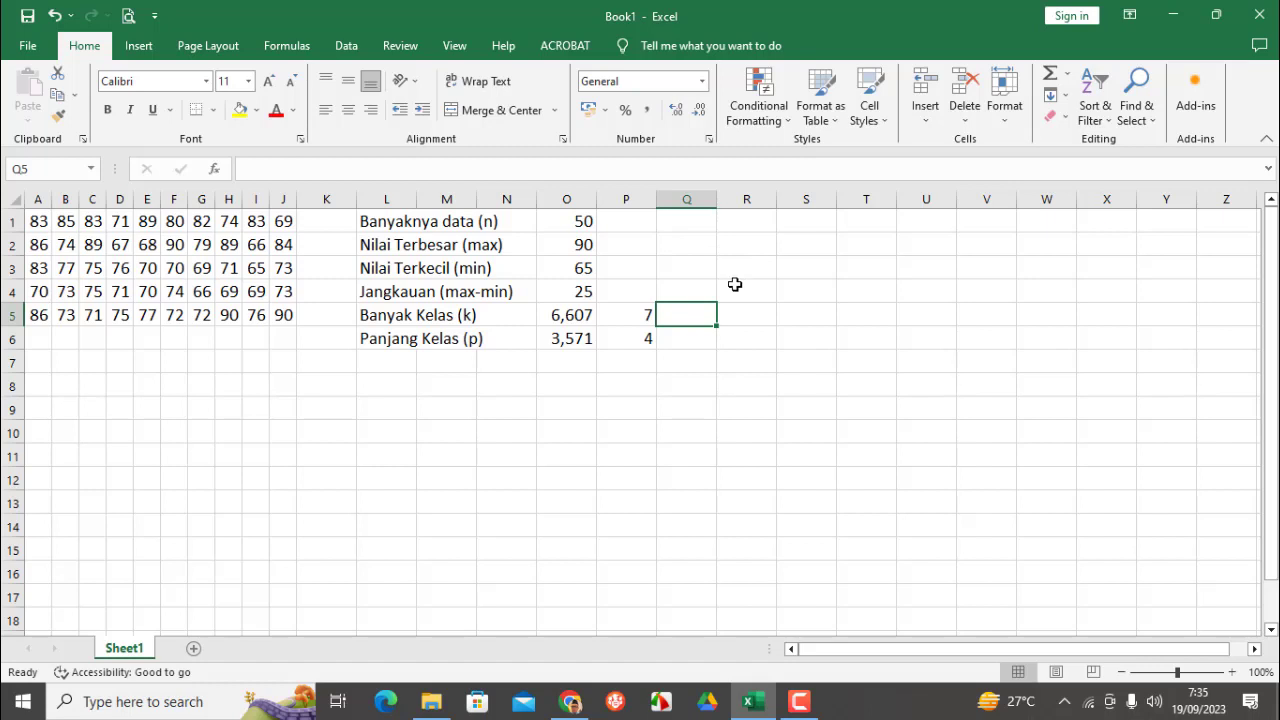
key(Up)
key(Up)
key(Up)
key(Up)
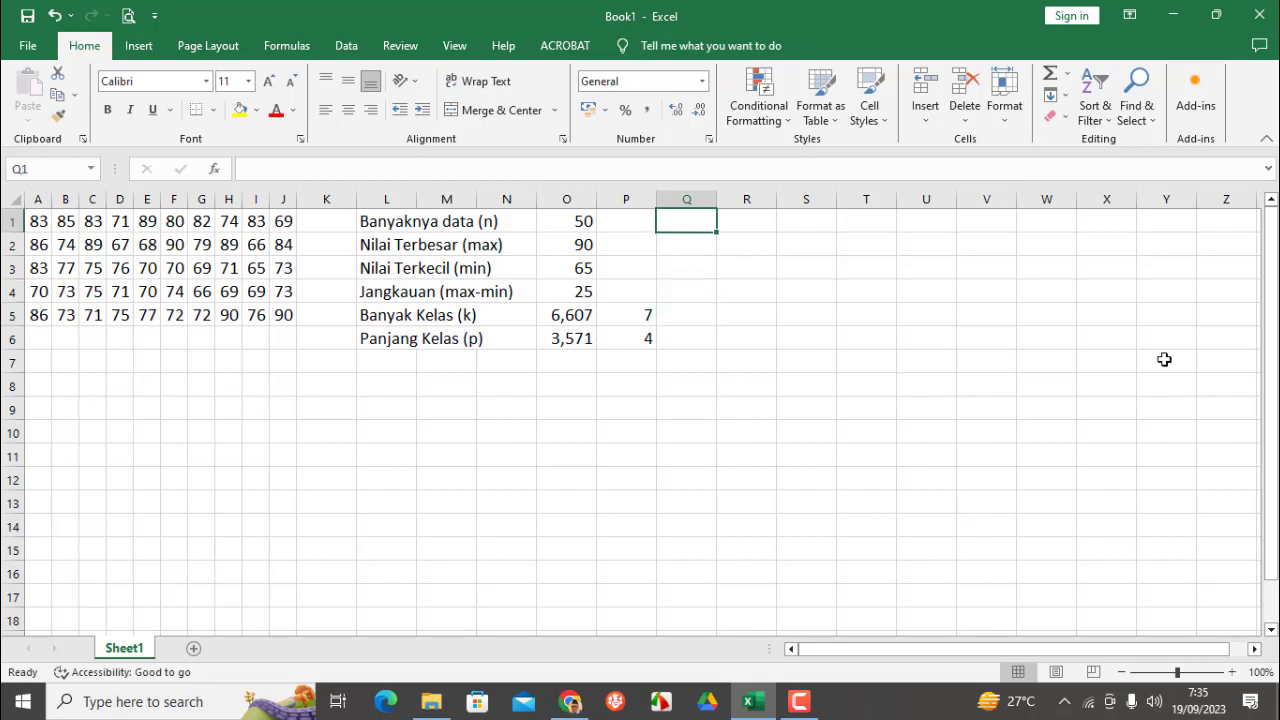
text(Kelas)
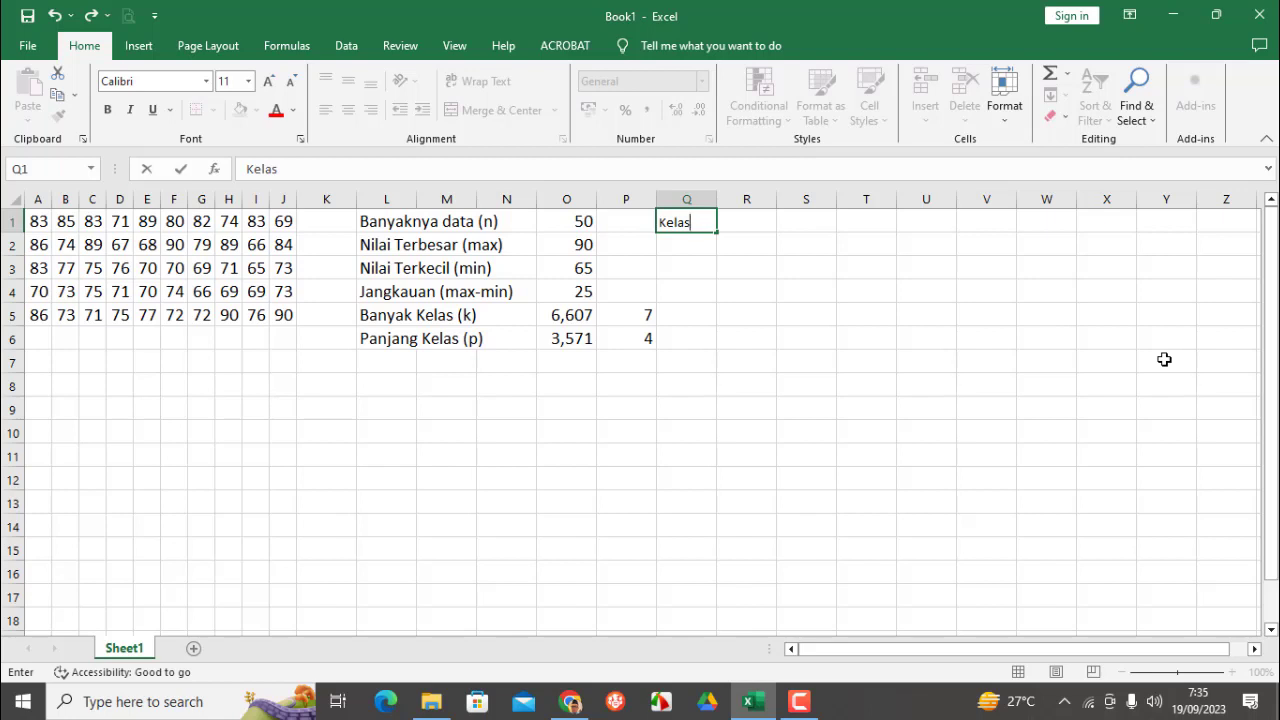
key(Tab)
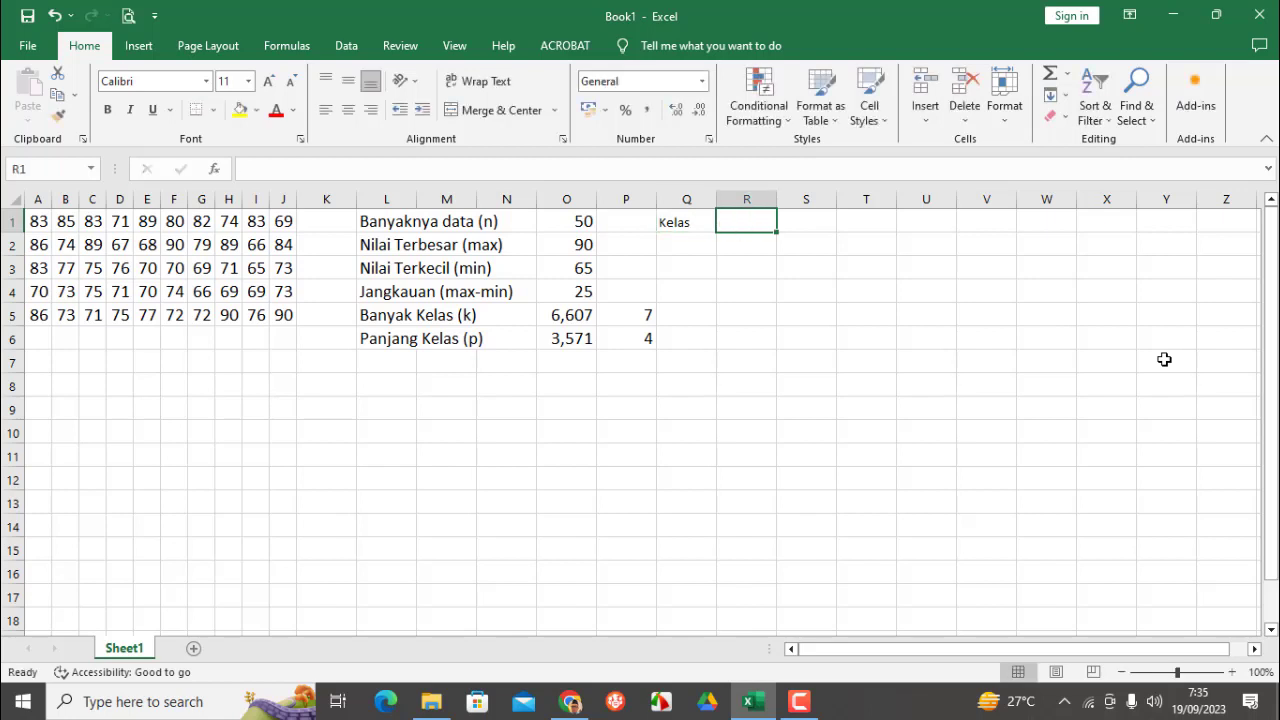
Enter the heading "Nilai" in cell R1 and merge and center it across R1:S1
text(Nilai)
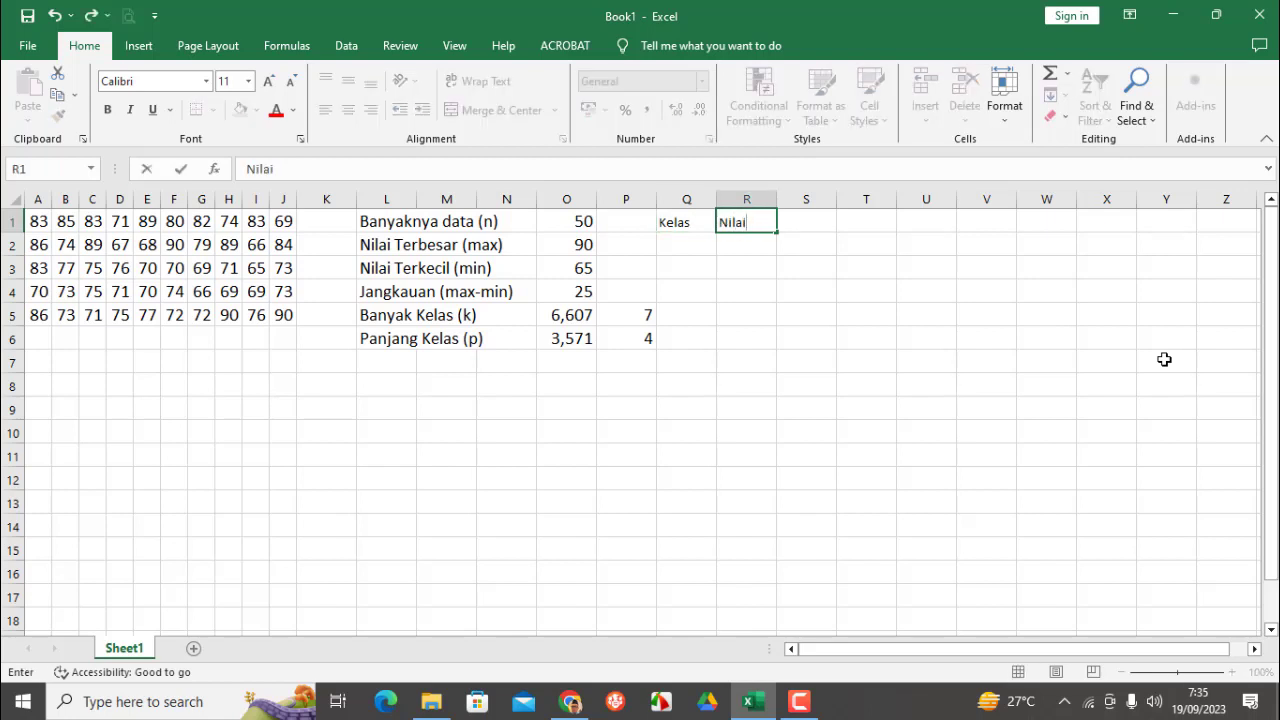
key(Tab)
key(Left)
key(shift+Right)
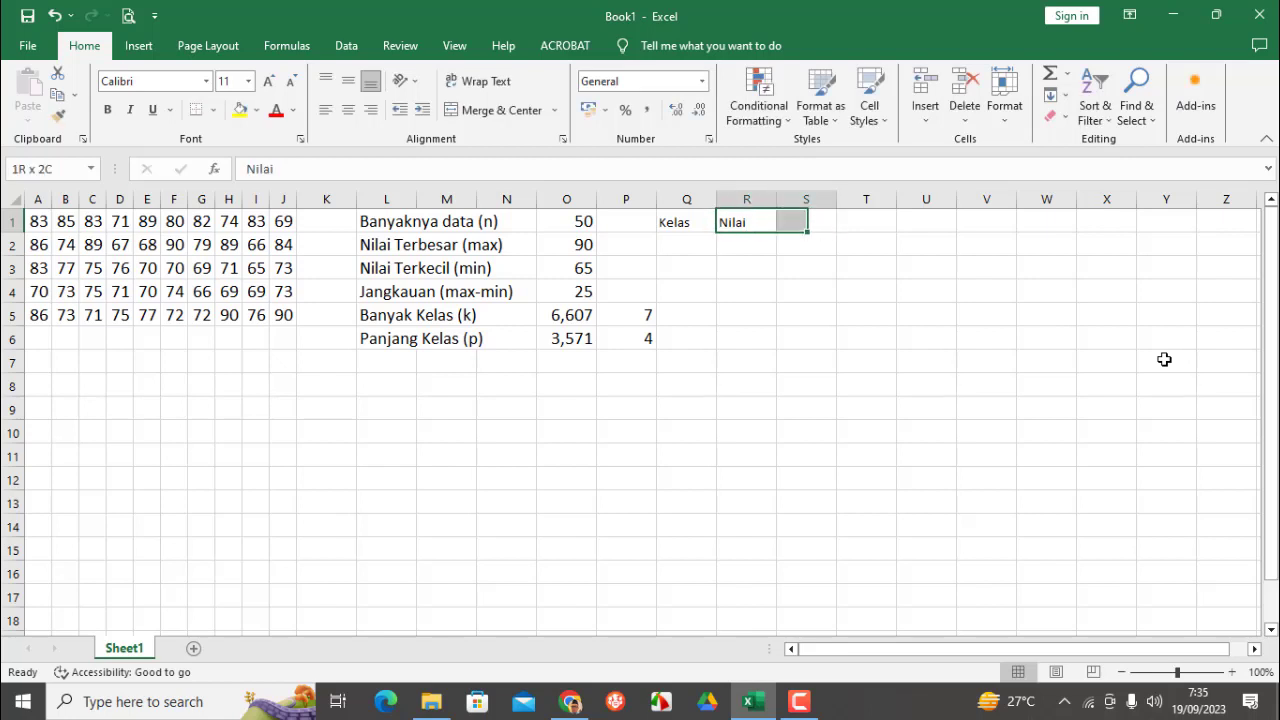
click(452, 110)
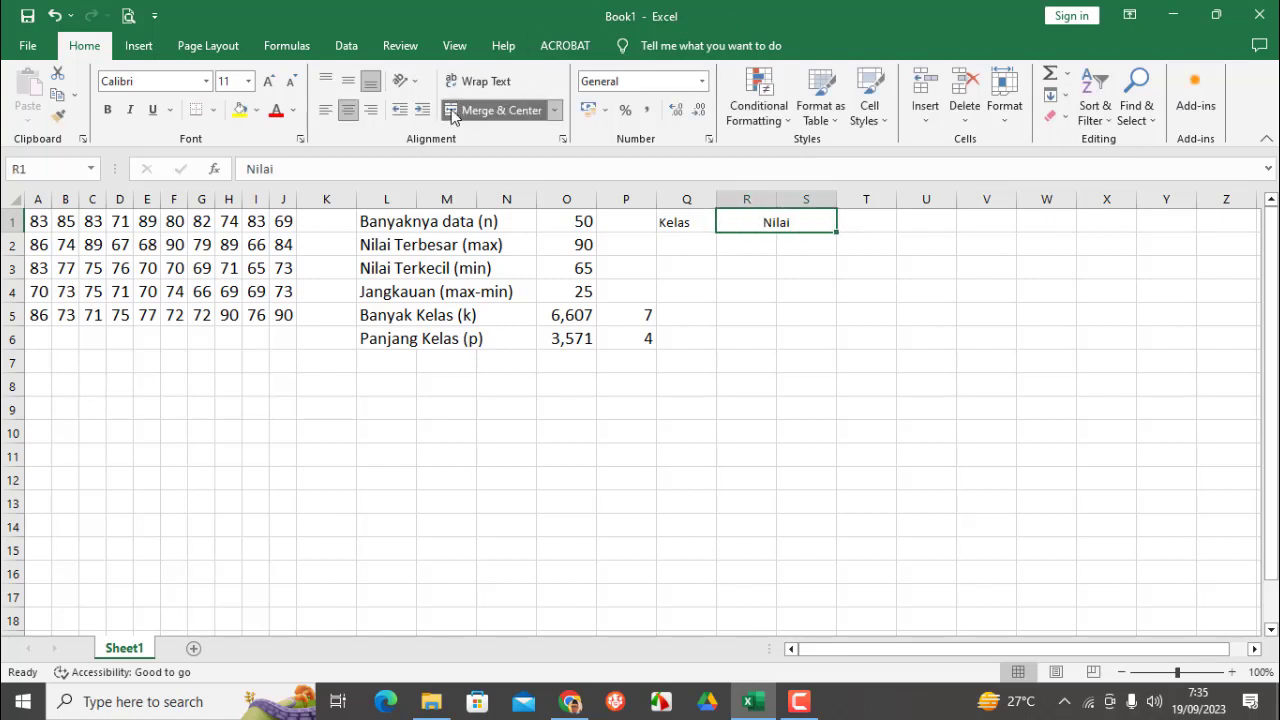
Enter the abbreviated frequency heading "Frek." in cell T1
click(877, 225)
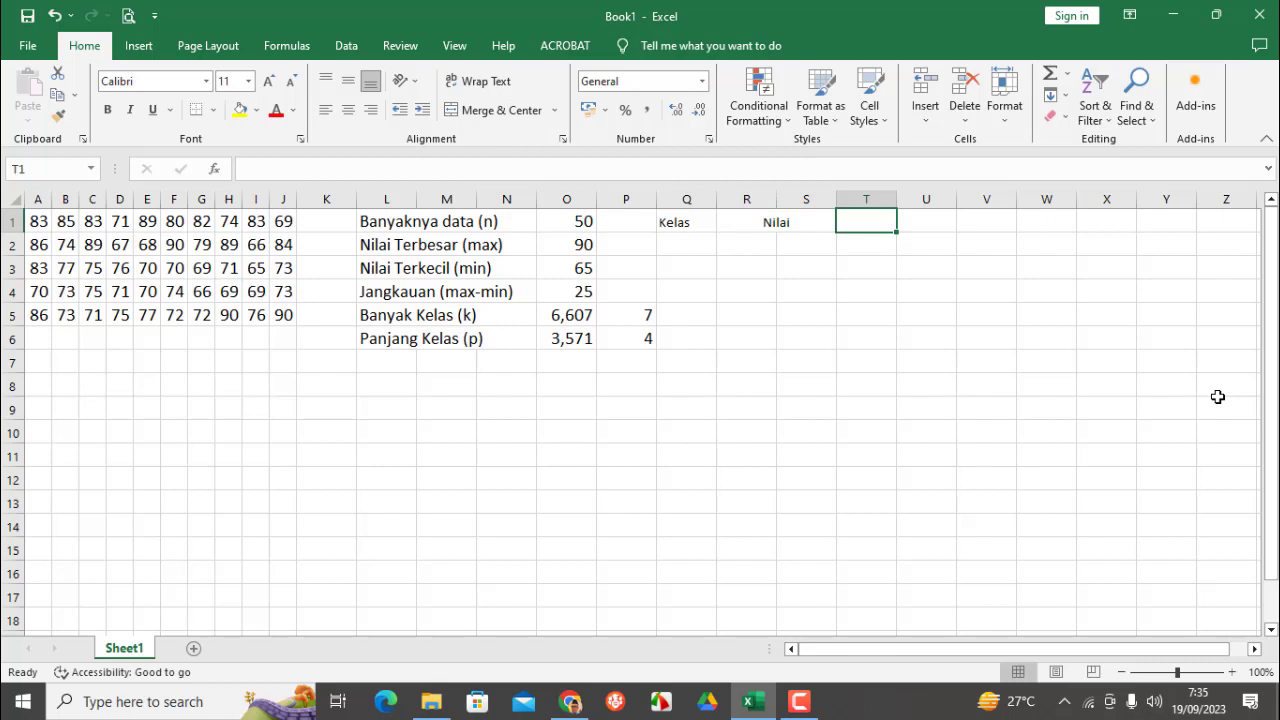
text(Freku)
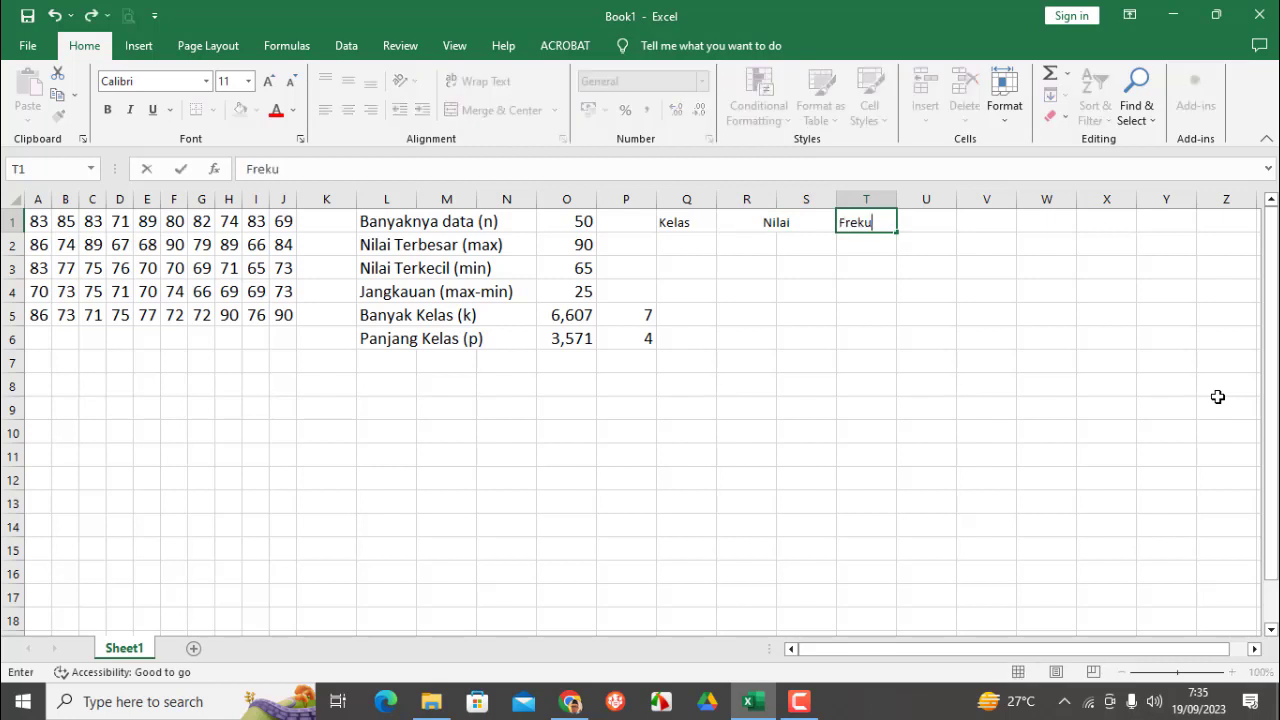
key(BackSpace)
key(Return)
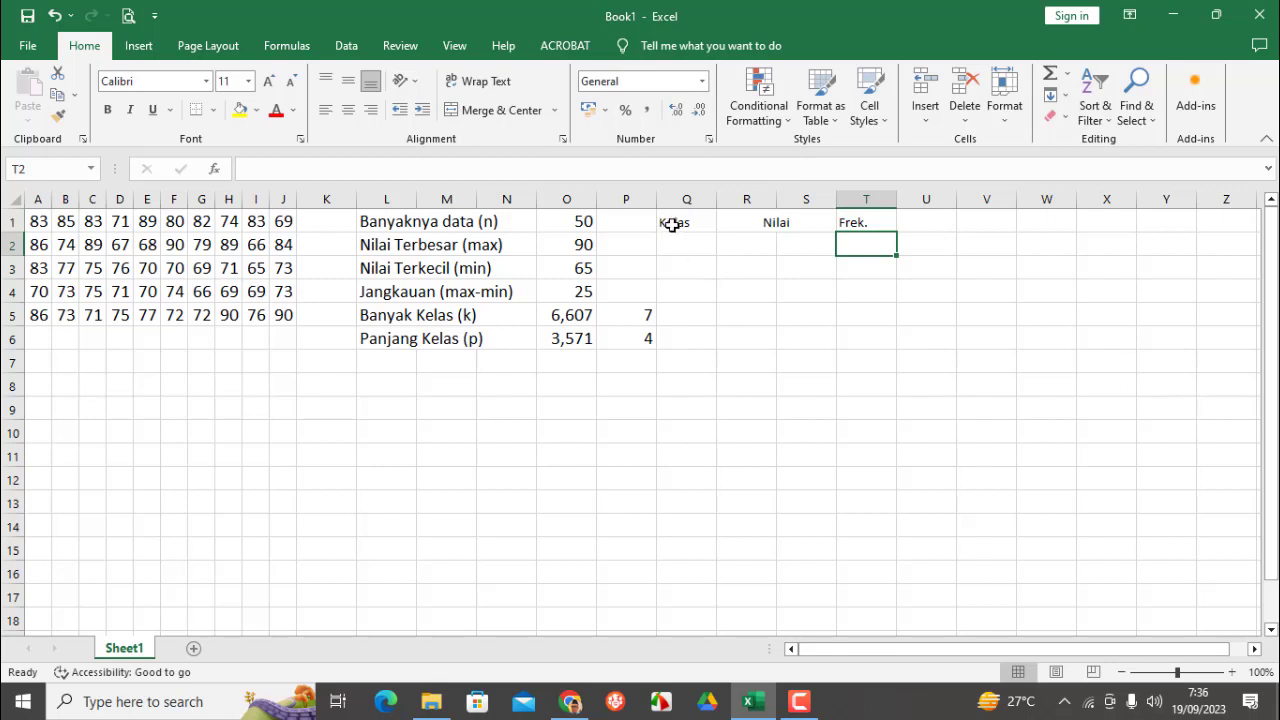
Set the font size of the table headings in Q1:T1 to 14
drag(672, 225, 854, 222)
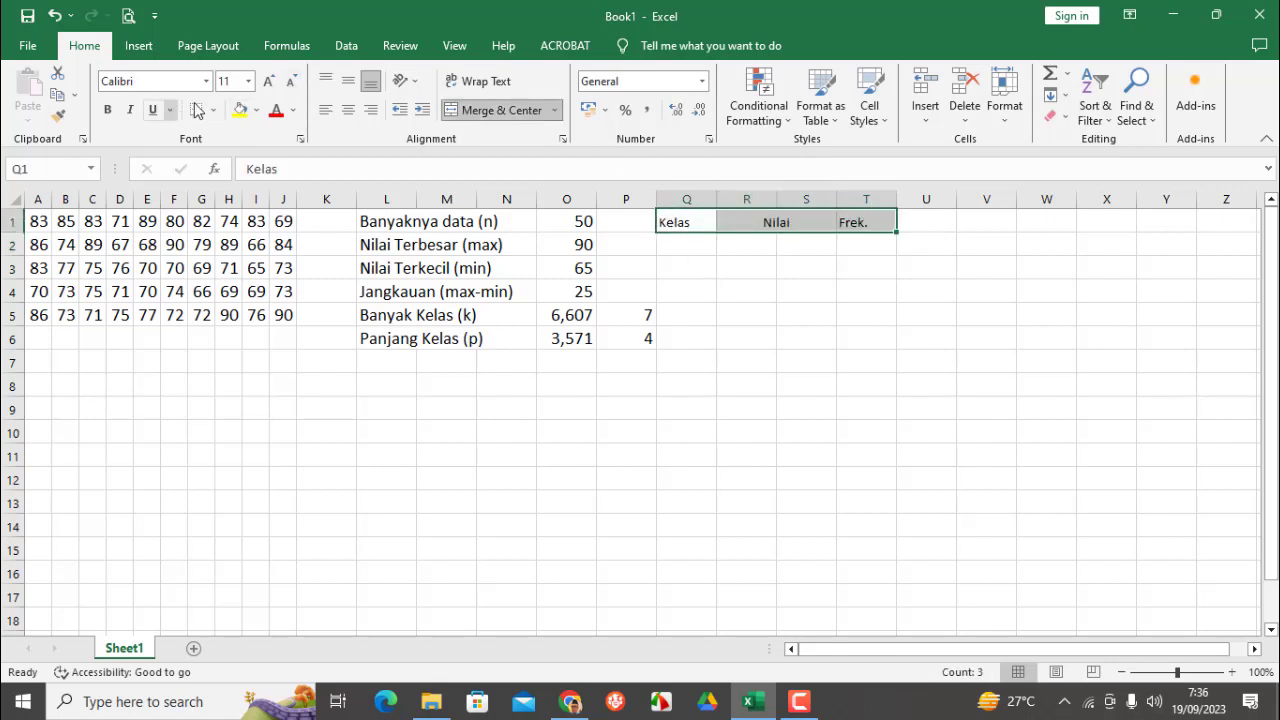
click(248, 81)
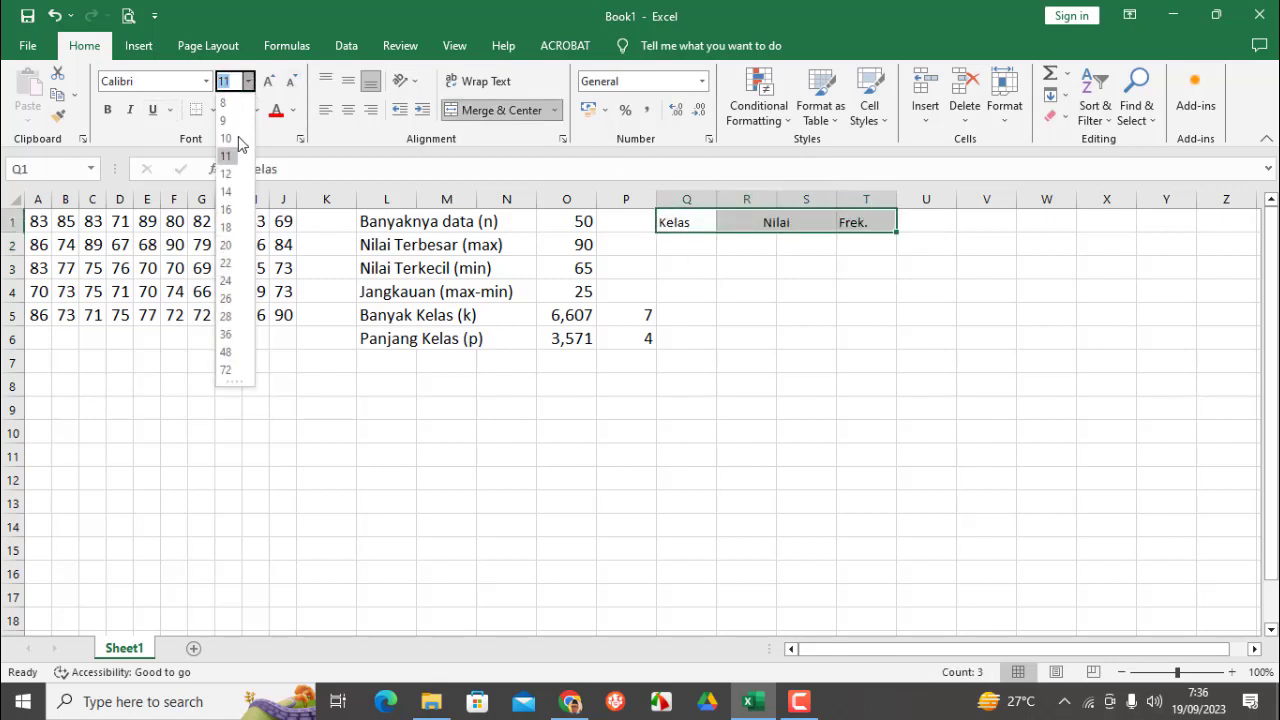
click(228, 193)
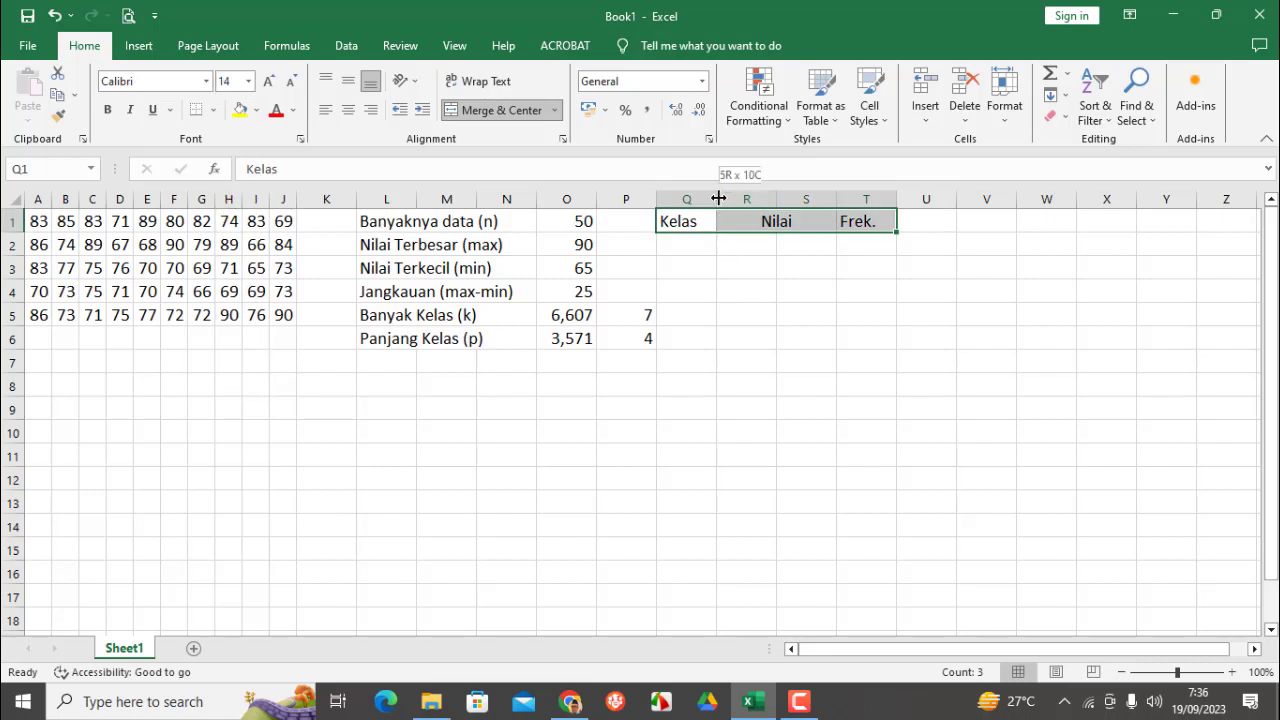
Narrow columns Q, R, S and T so they fit the table headings closely
drag(718, 199, 700, 199)
drag(881, 199, 858, 199)
mouse_move(760, 200)
mouse_down()
mouse_move(737, 200)
mouse_move(795, 199)
mouse_move(779, 200)
mouse_up()
Enter the class numbers 1 to 7 down cells Q2:Q8 under the "Kelas" heading
click(687, 246)
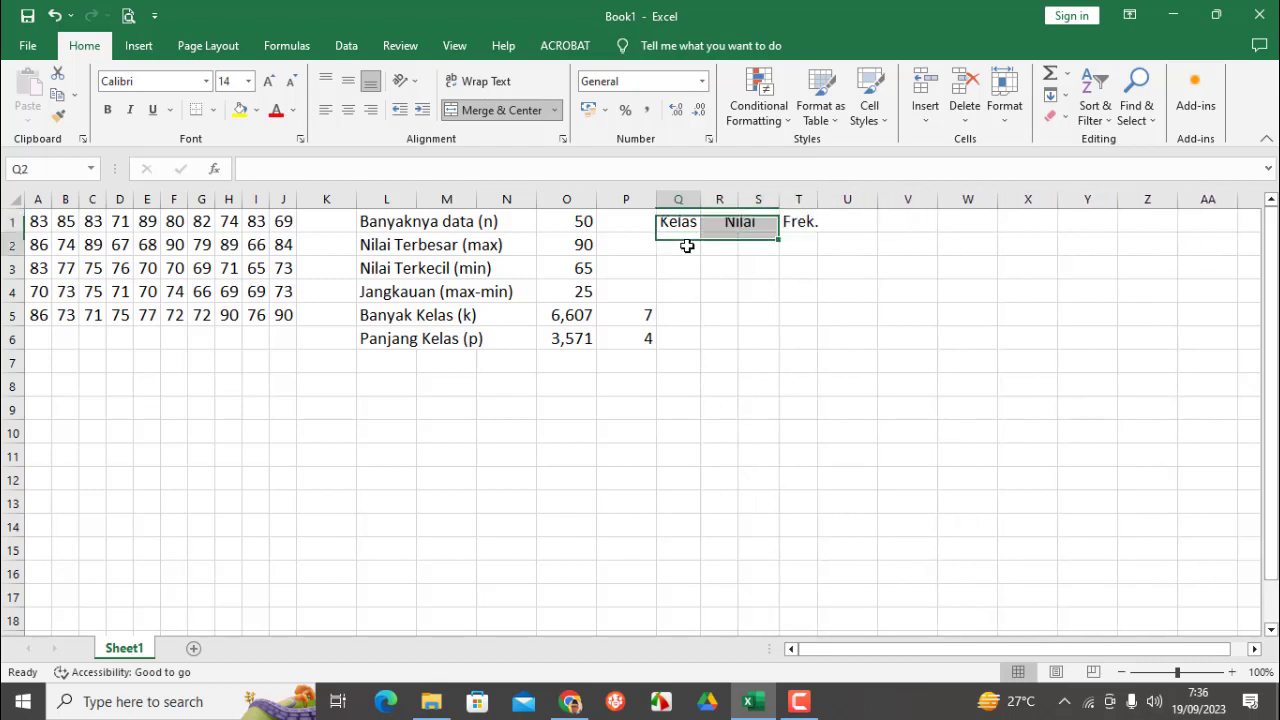
click(651, 316)
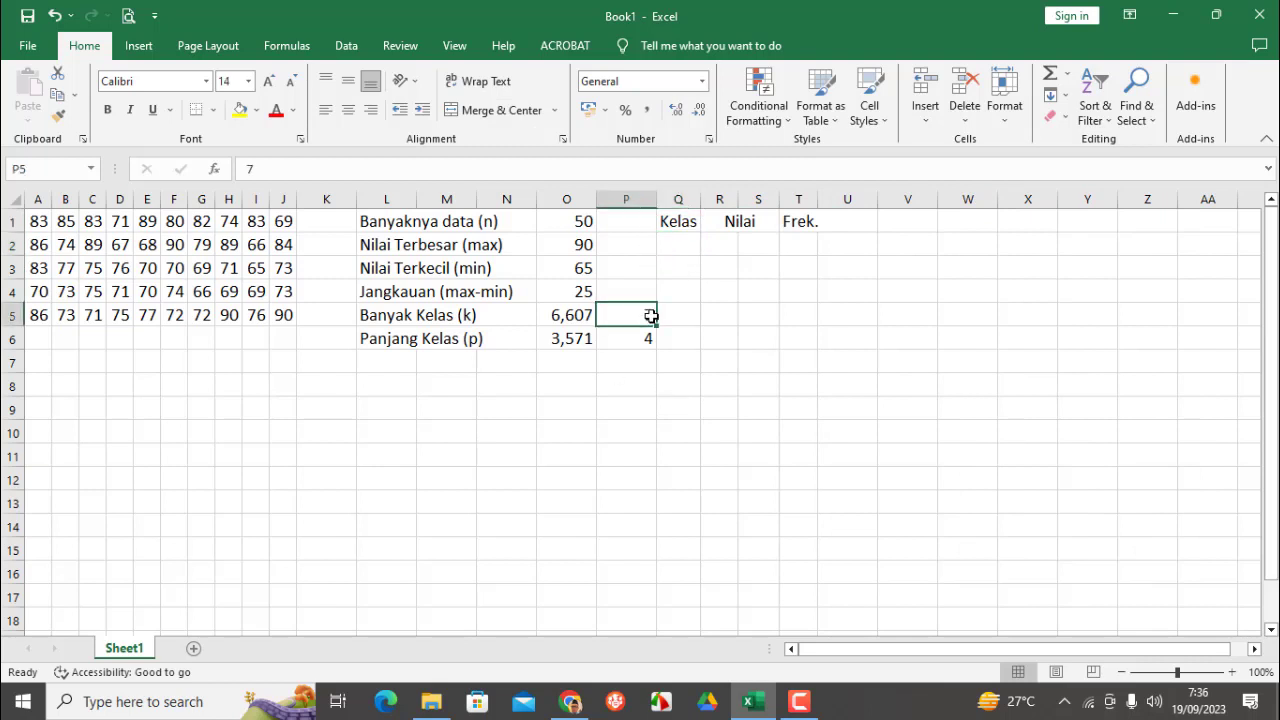
click(679, 245)
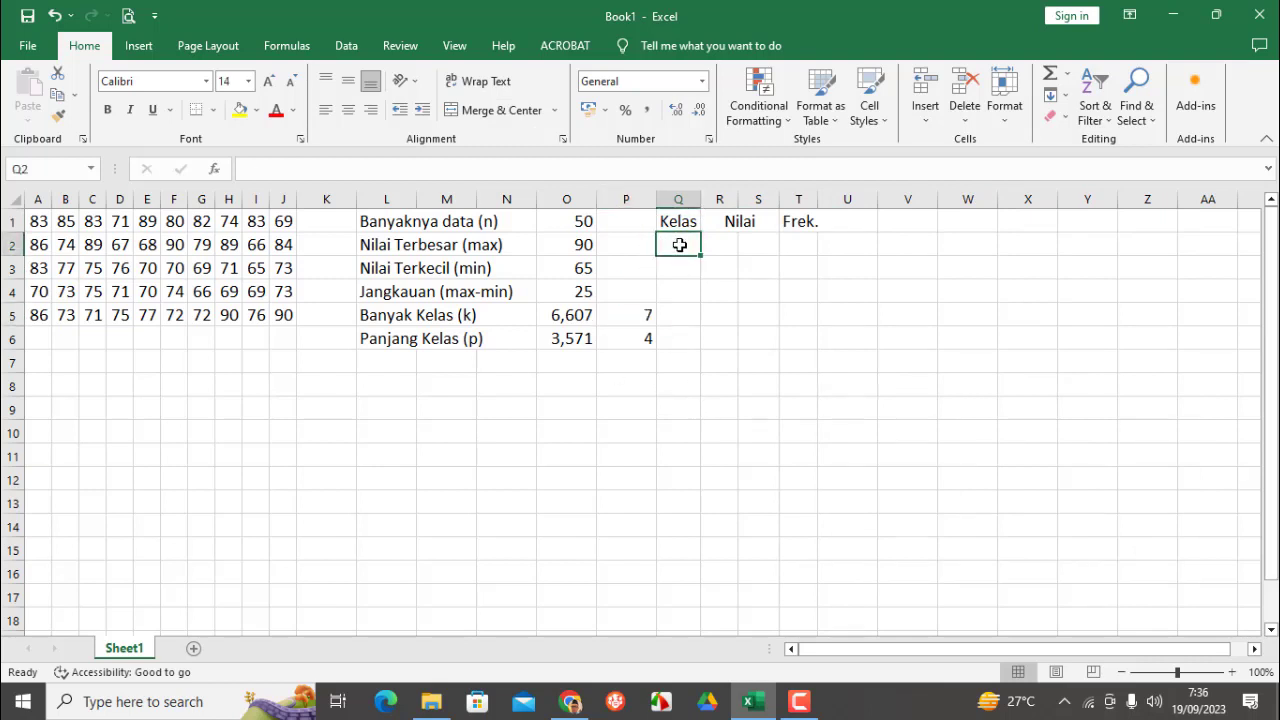
text(1)
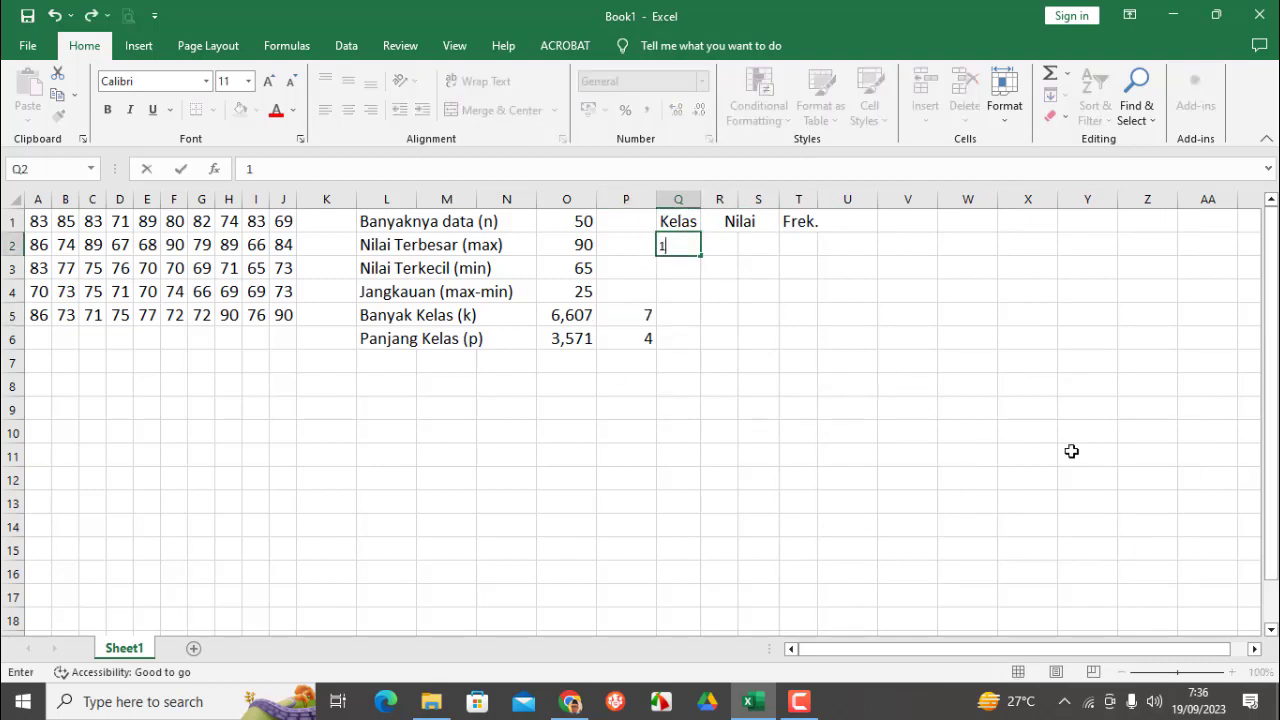
key(Return)
text(2)
key(Return)
text(3)
key(Return)
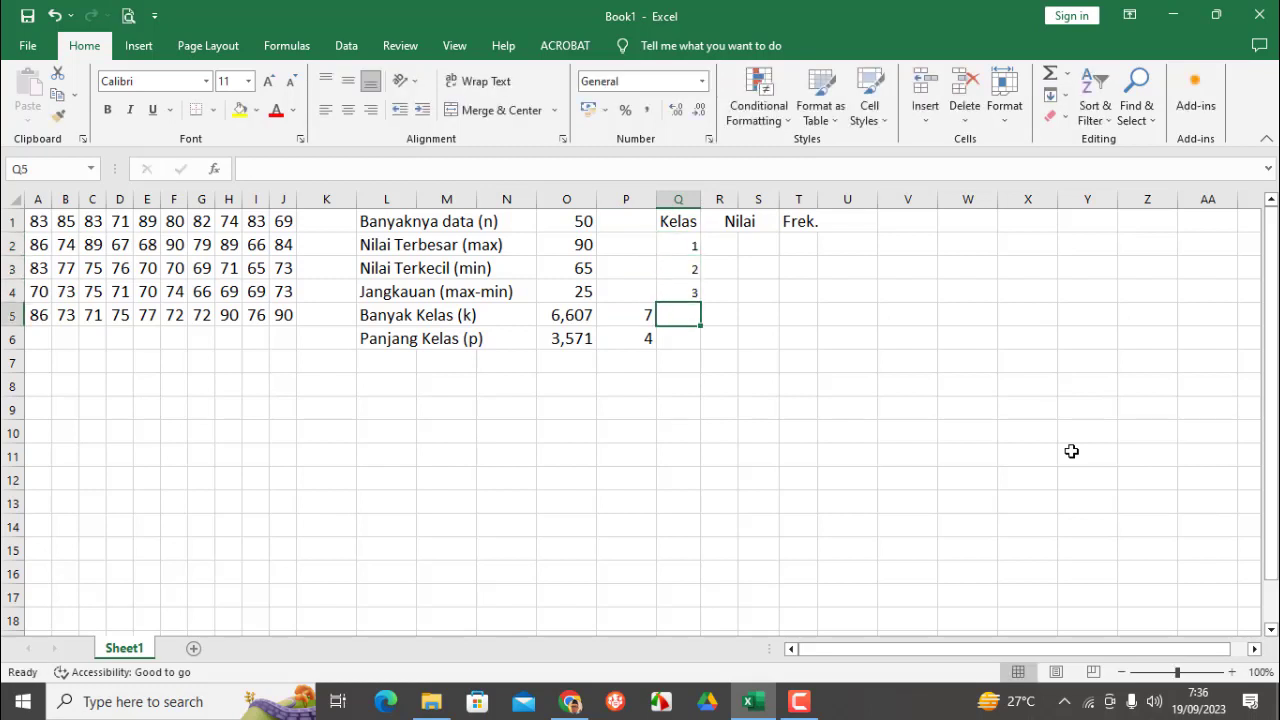
text(4)
key(Return)
text(5)
key(Return)
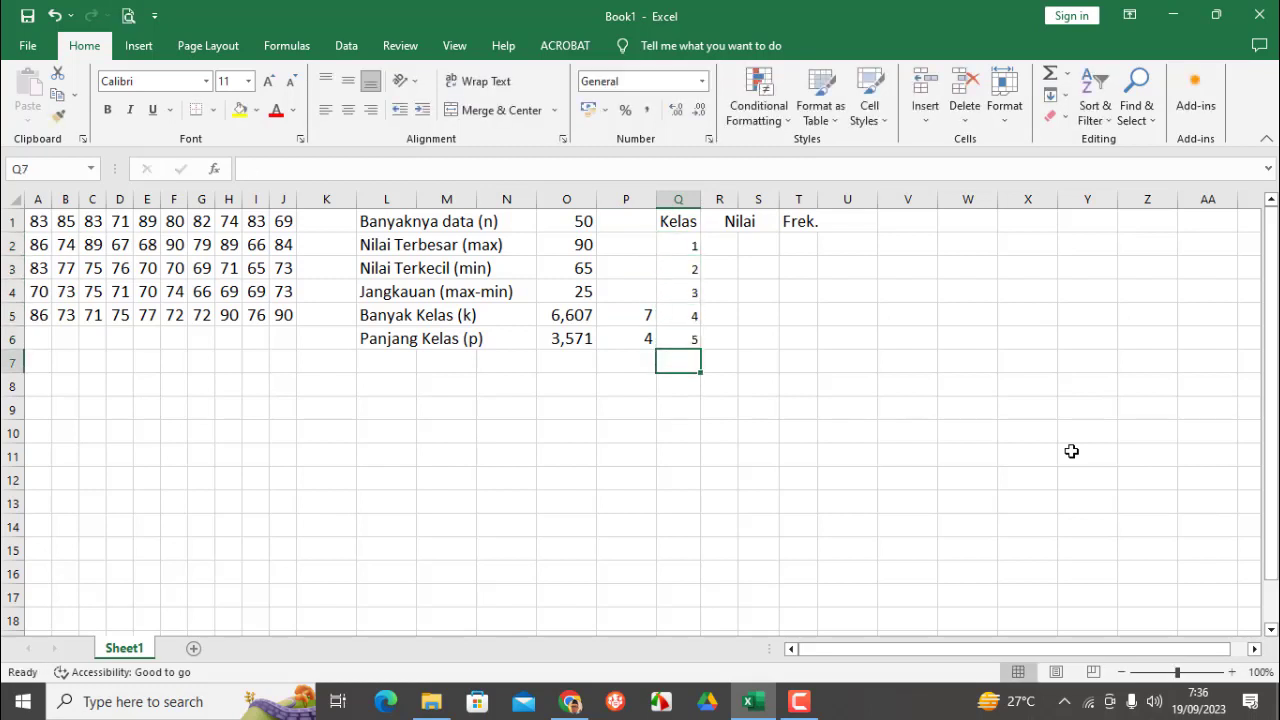
text(6)
key(Return)
text(7)
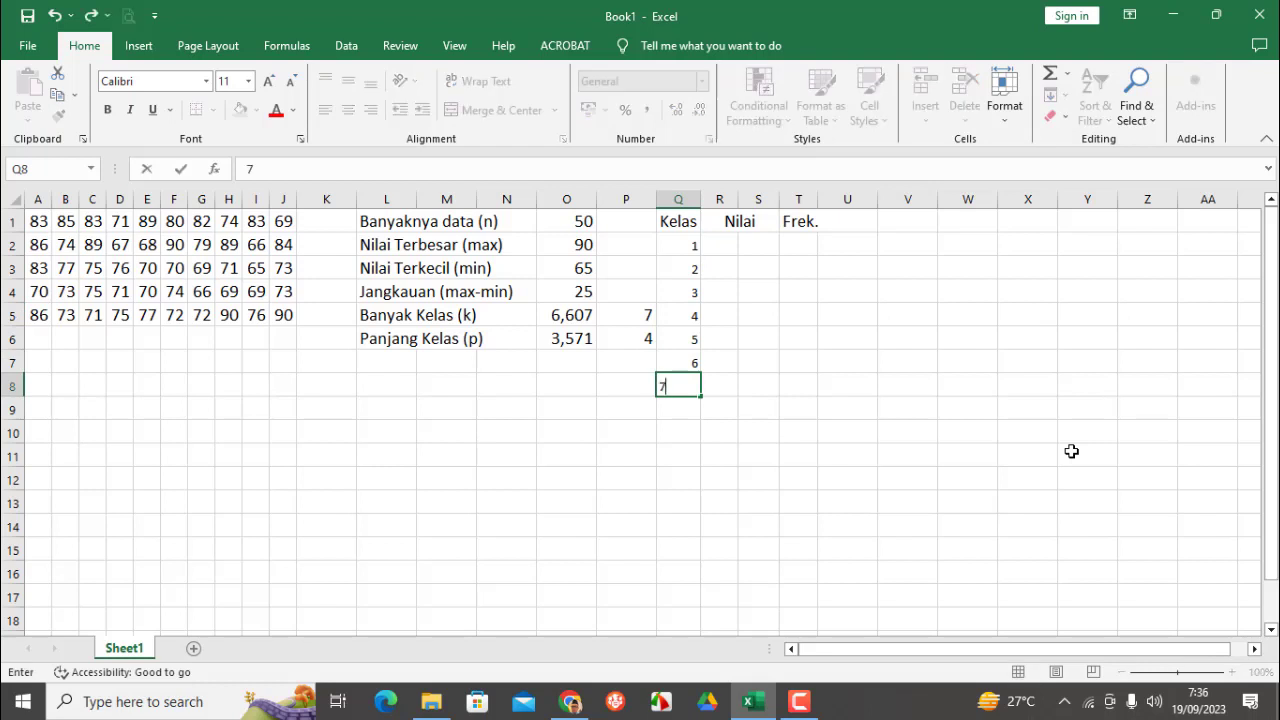
key(Up)
Enter 65 in cell R2 as the lower limit of the first class
key(Up)
key(Up)
key(Up)
key(Up)
key(Up)
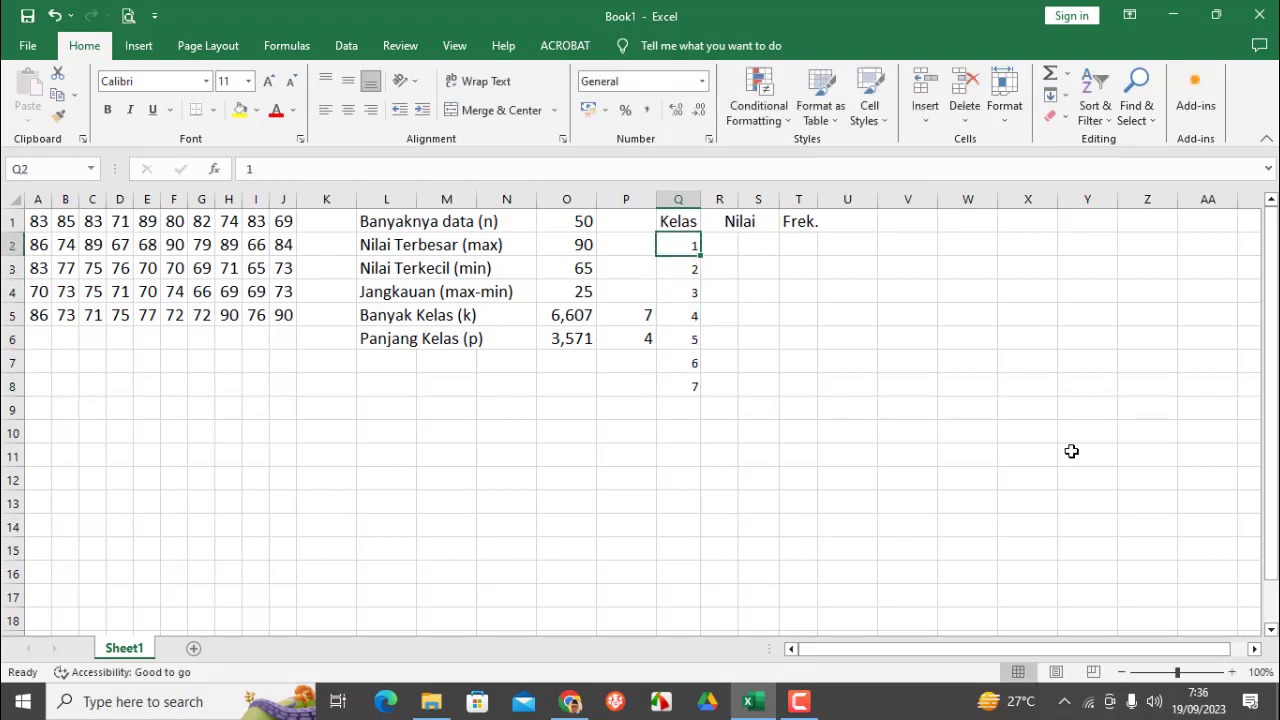
key(Right)
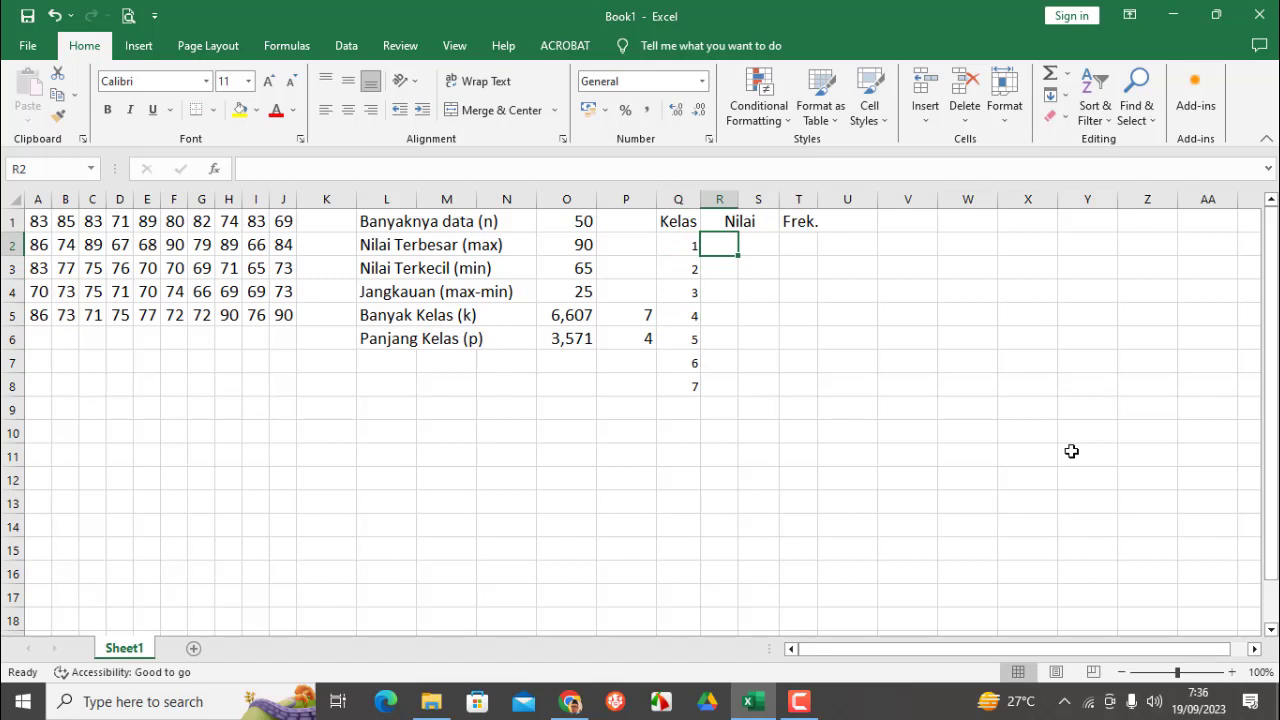
text(65)
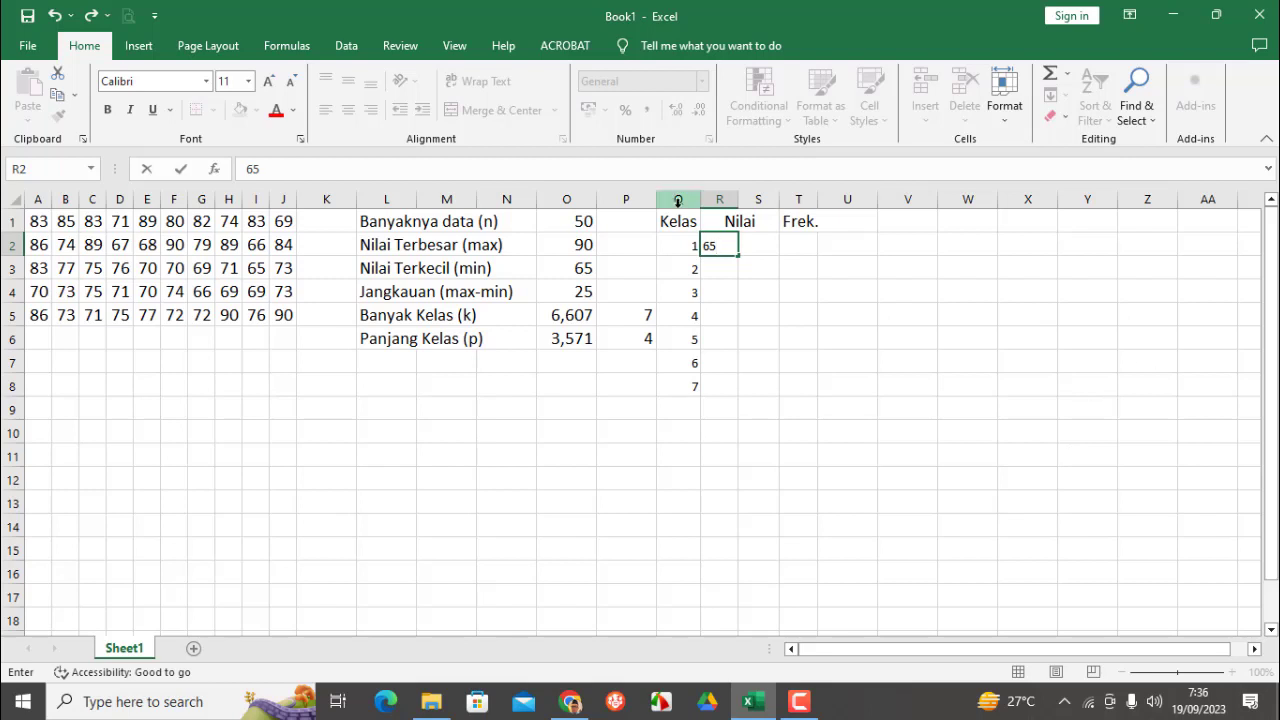
click(757, 246)
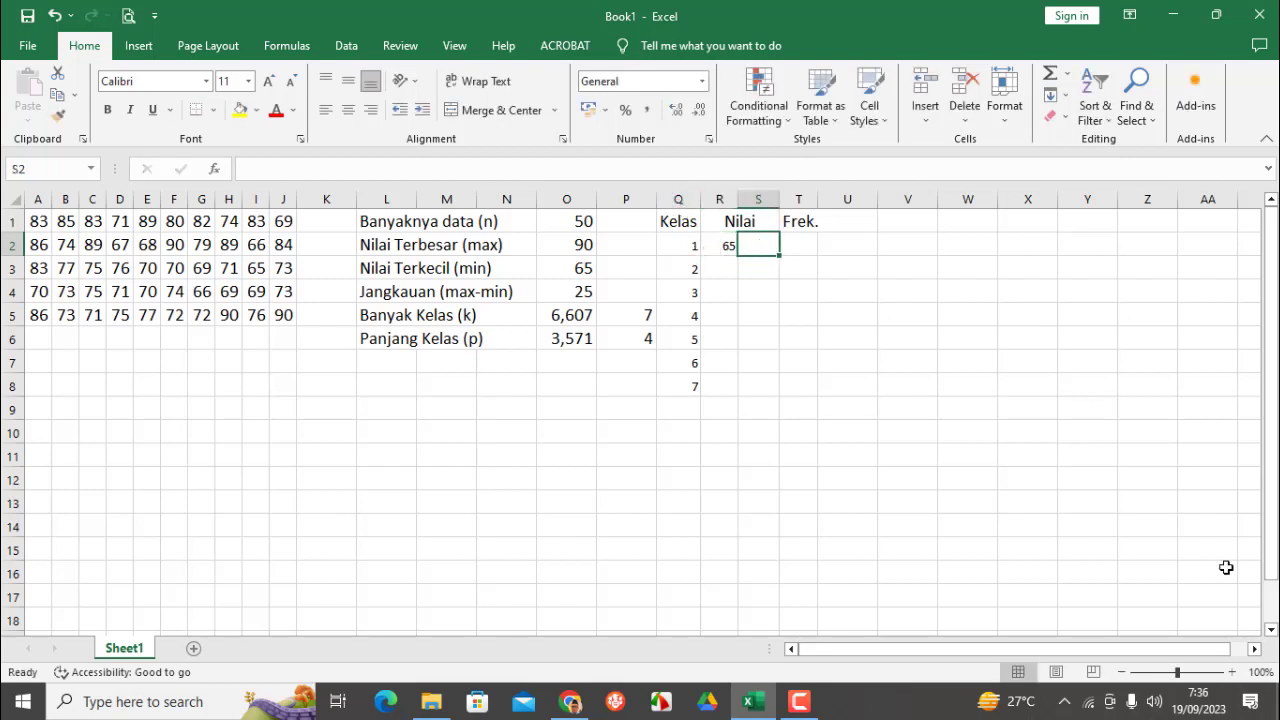
Enter 68 in cell S2 as the upper limit of the first class
text(68)
key(Return)
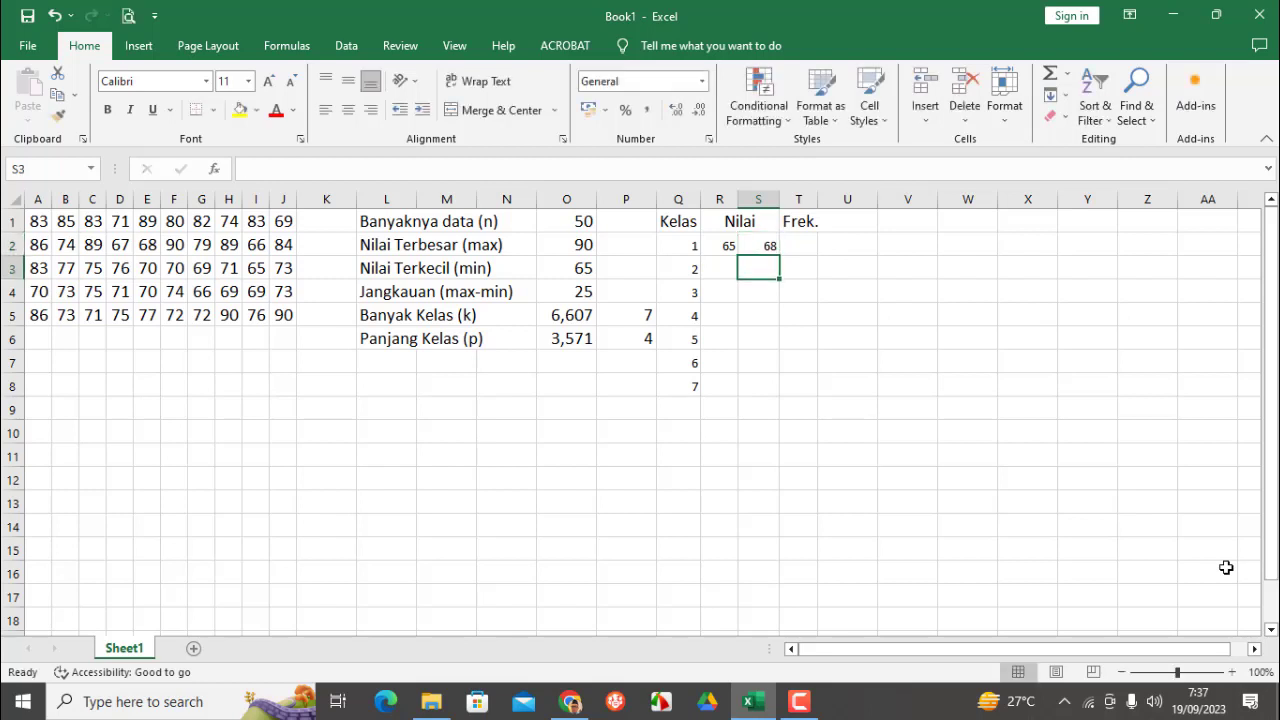
key(Up)
key(Left)
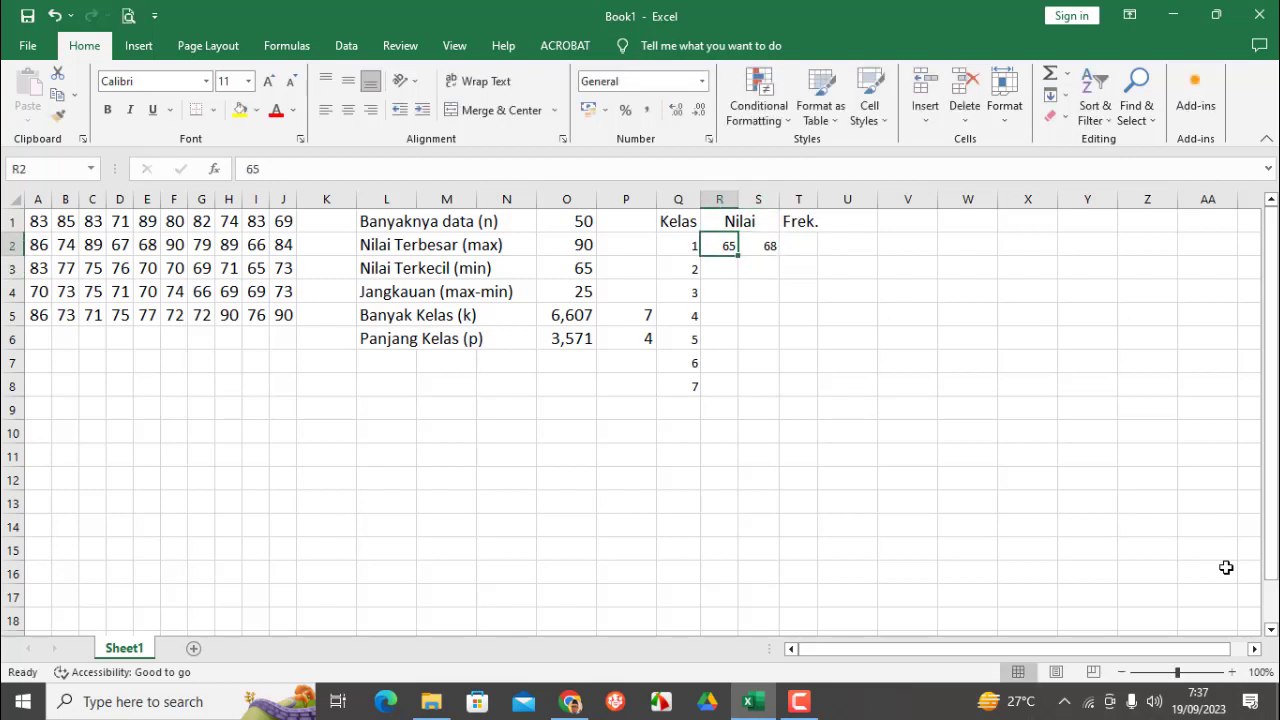
key(Right)
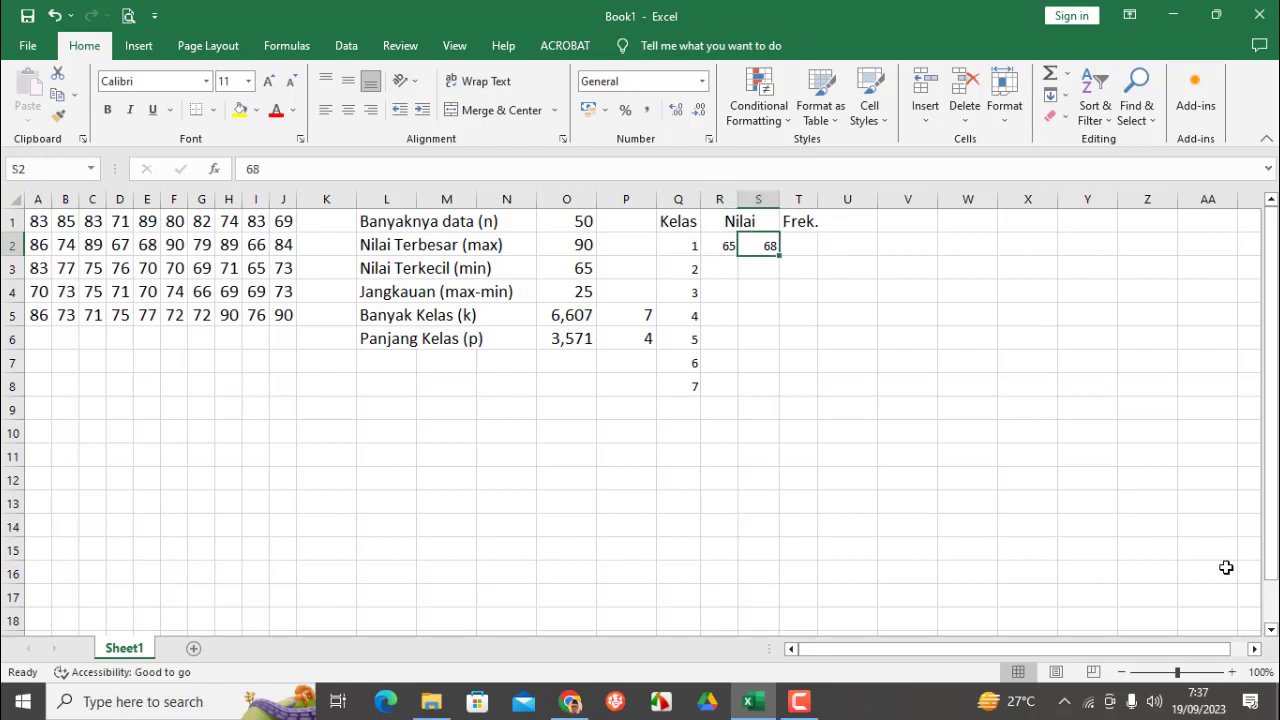
Enter the formula =R2+3 in cell S2 to calculate the first class's upper limit
text(=)
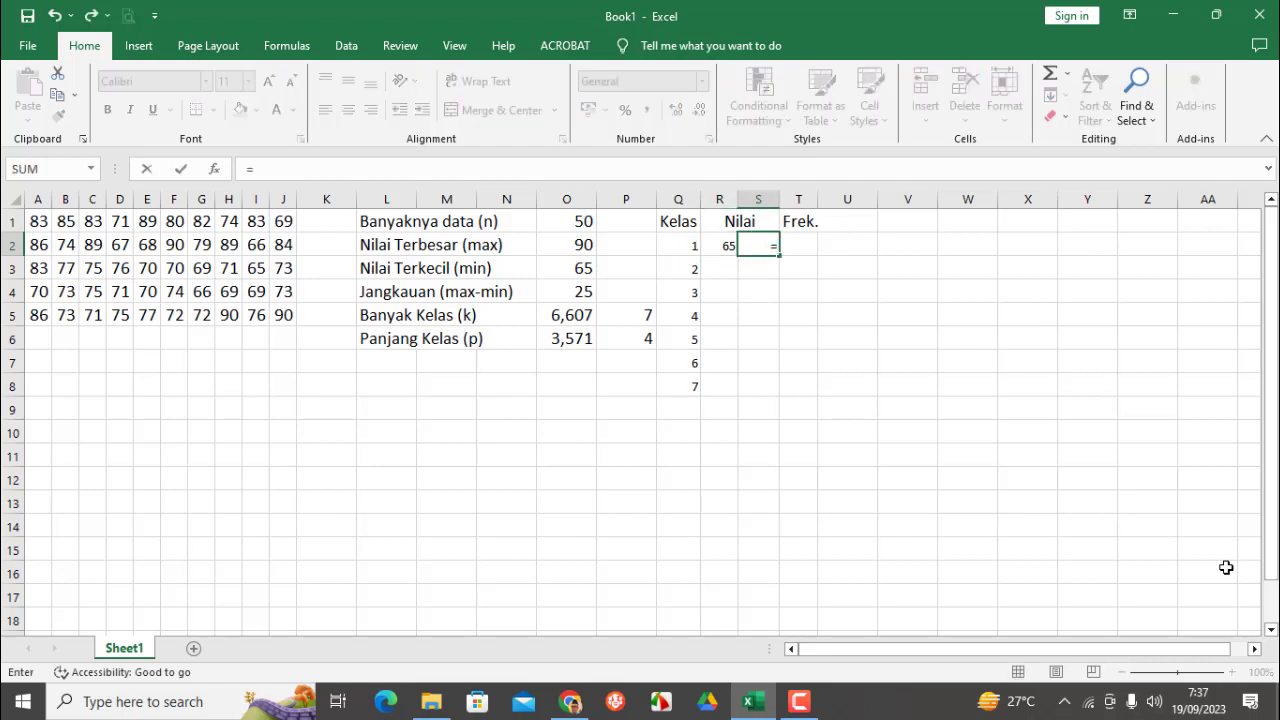
key(Left)
text(+3)
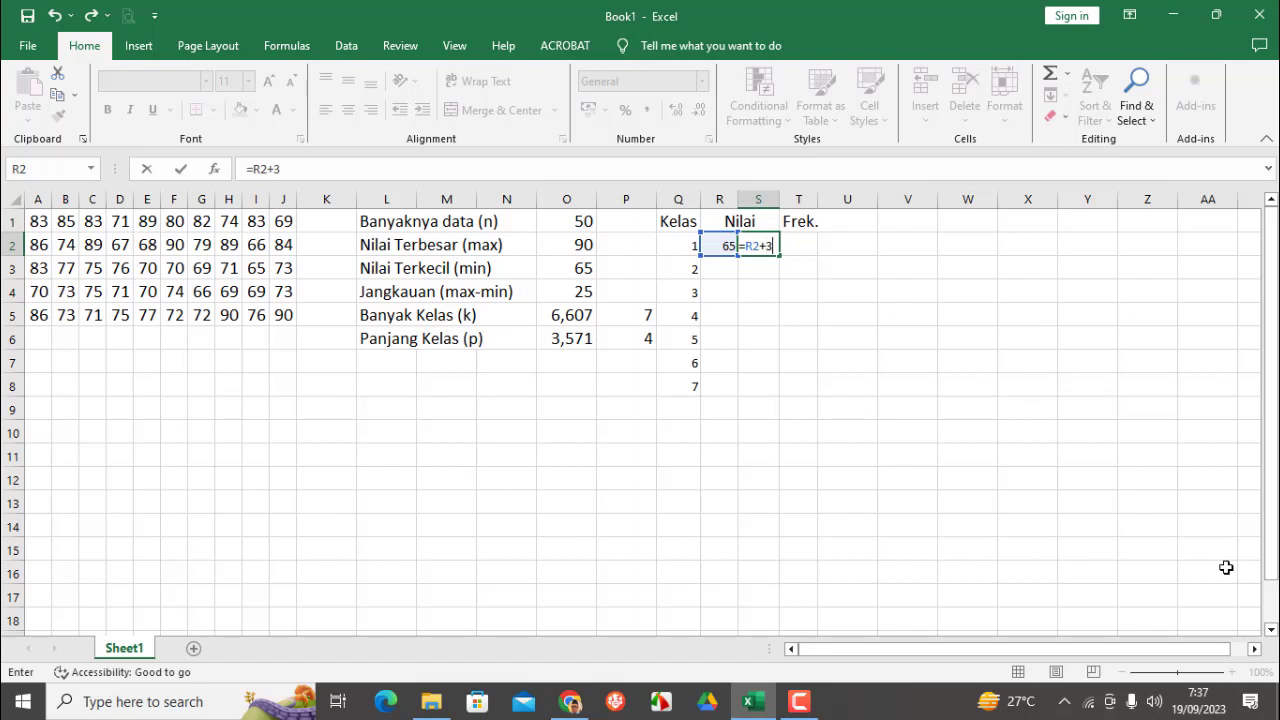
key(Return)
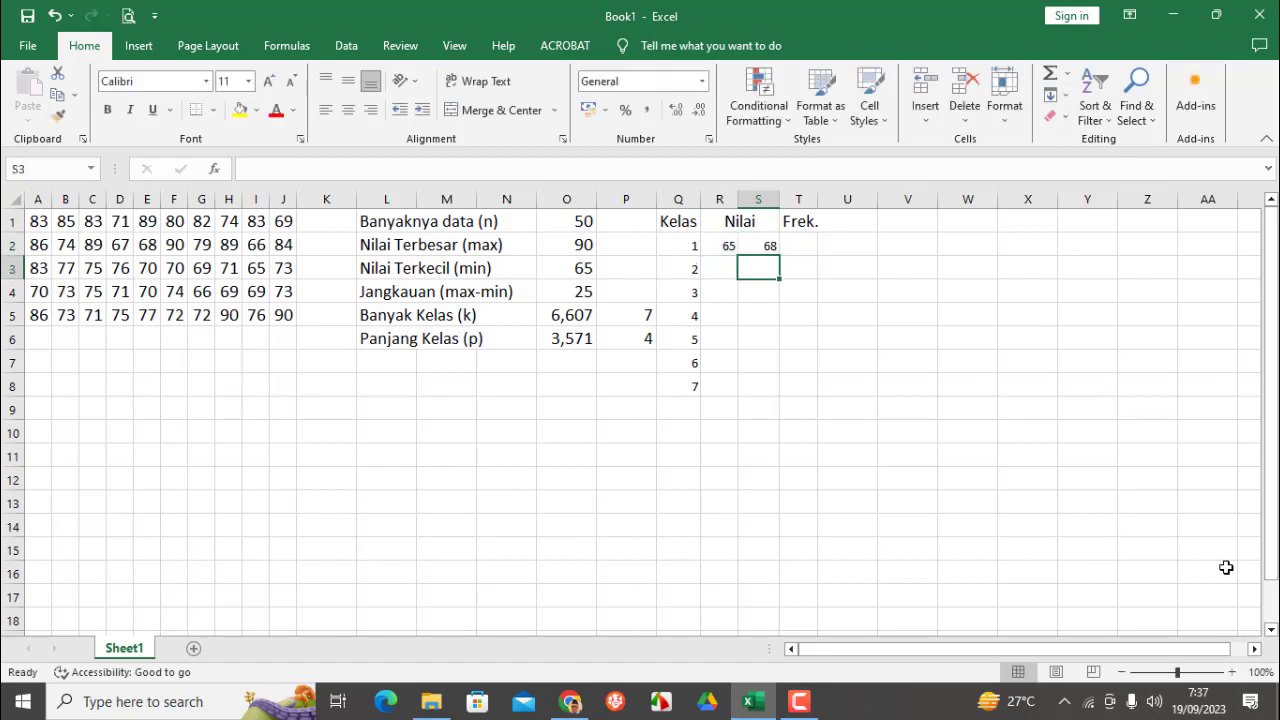
Enter 69 in cell R3 as the lower limit of the second class
key(Up)
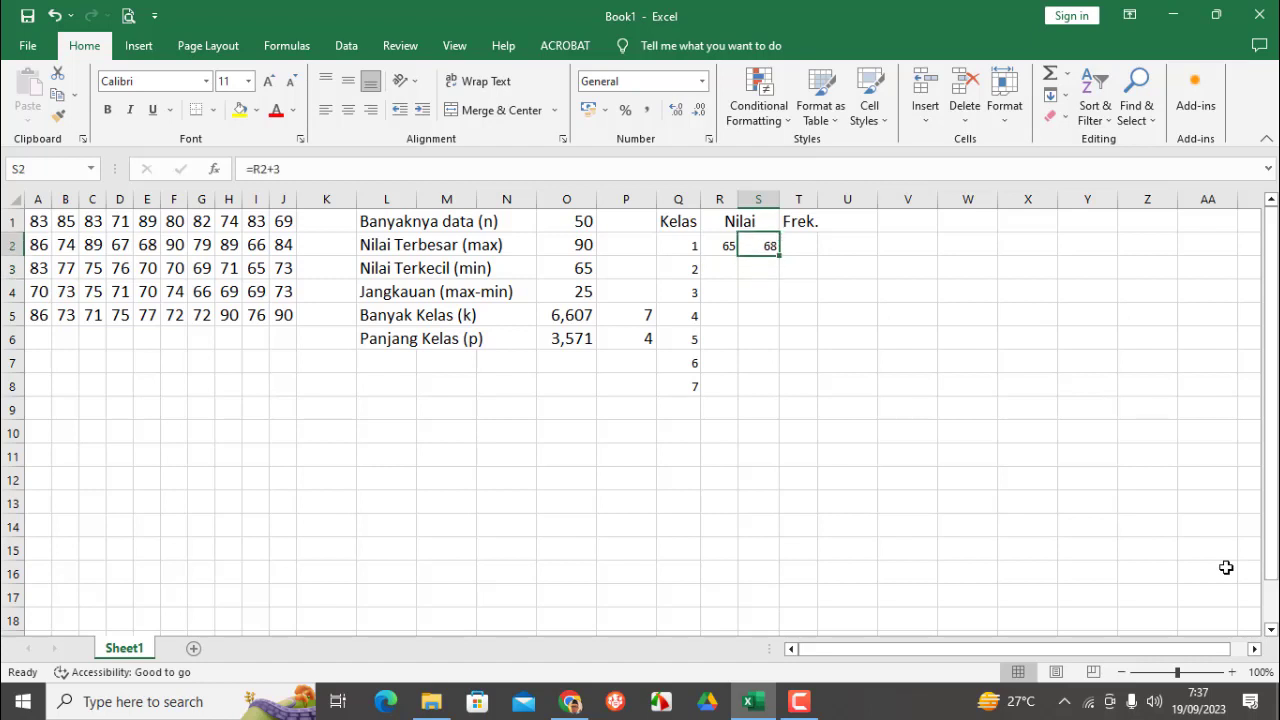
key(Down)
key(Left)
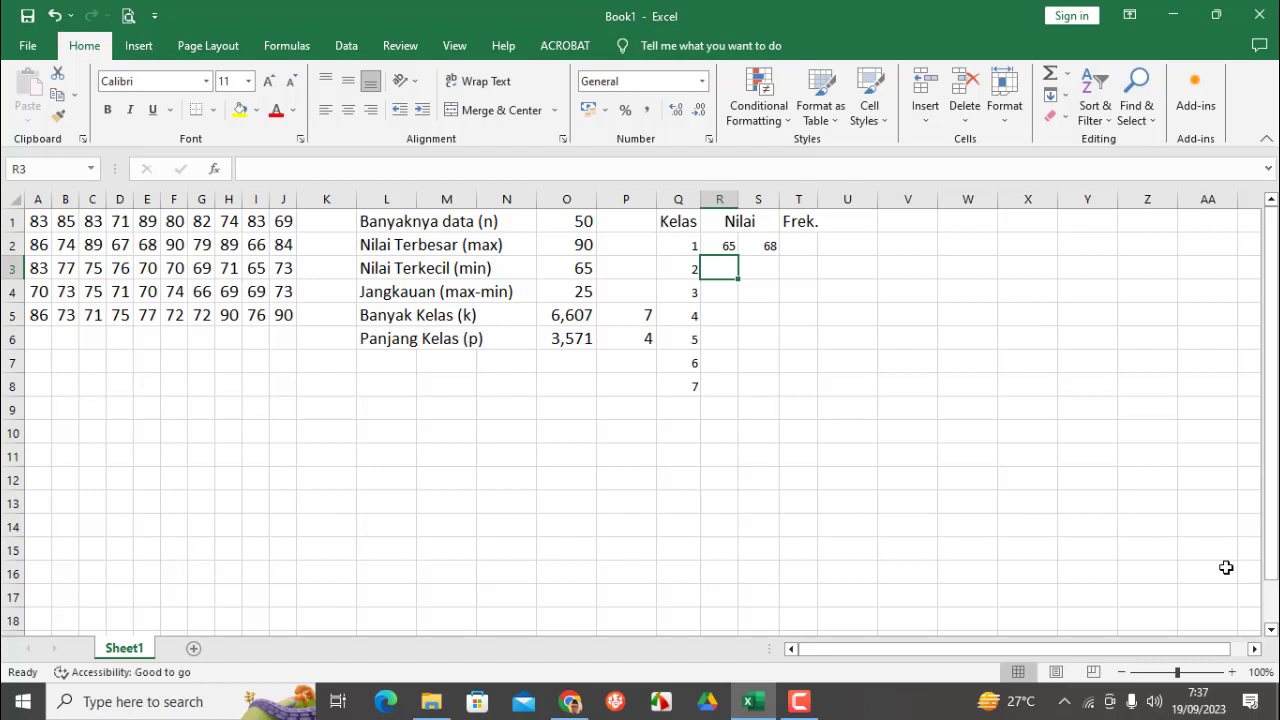
text(69)
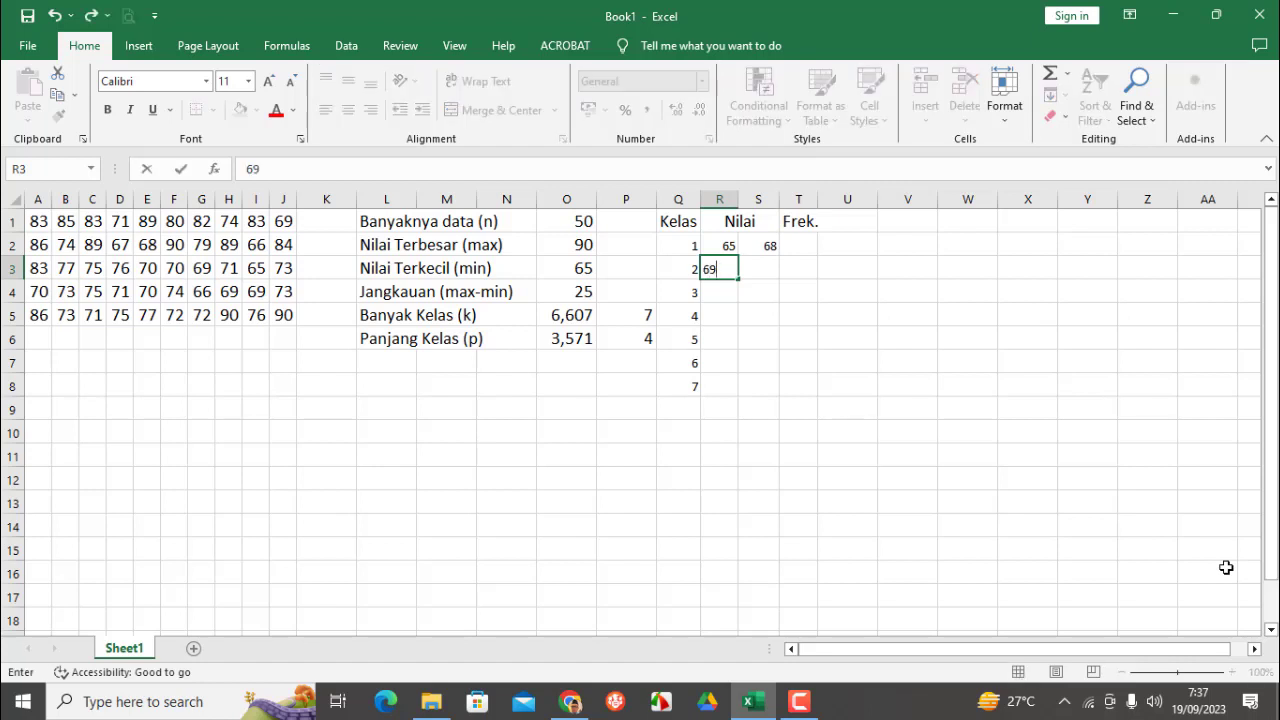
key(ctrl+s)
key(Escape)
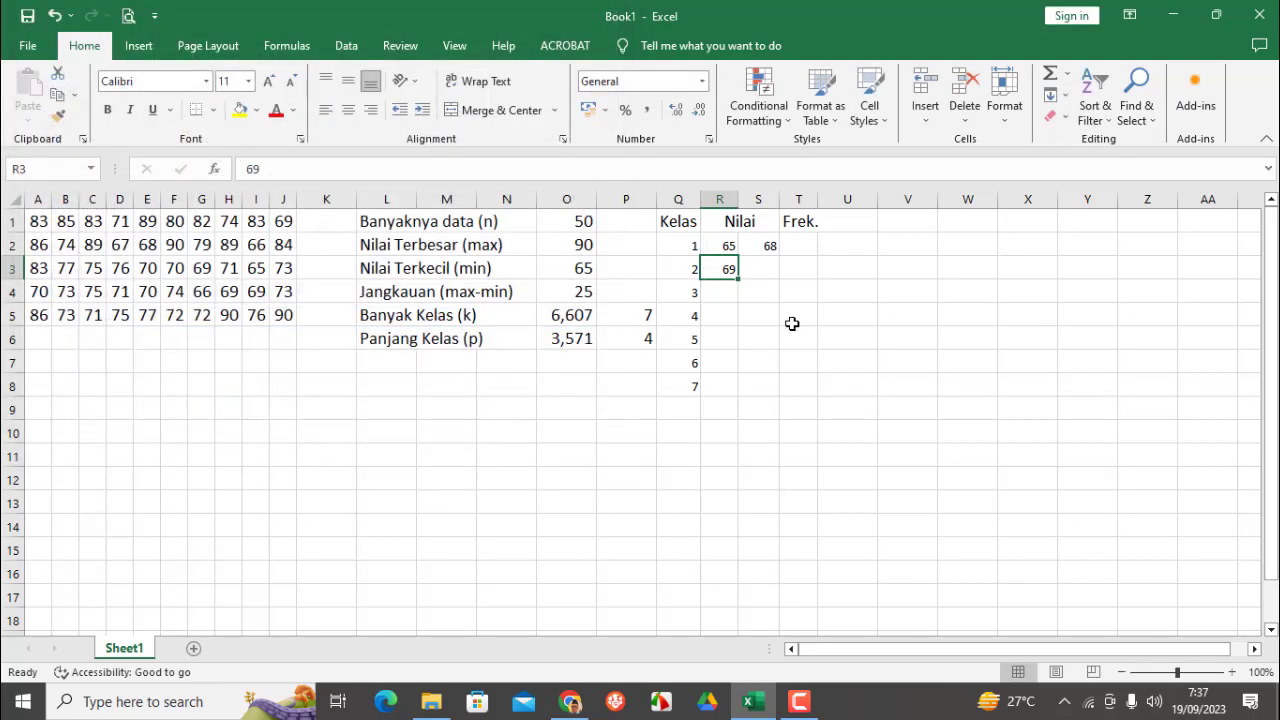
Enter the formula =S2+1 in cell R3 to calculate the second class's lower limit
text(=)
key(Up)
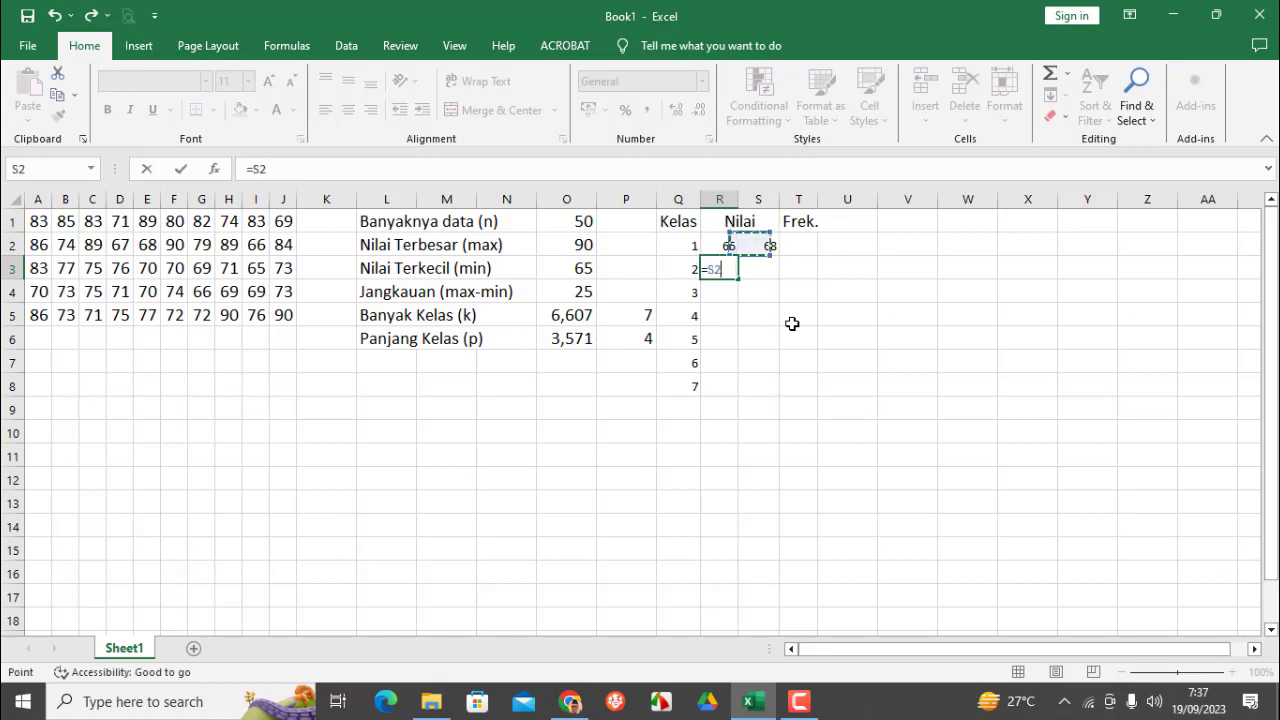
key(Right)
text(+1)
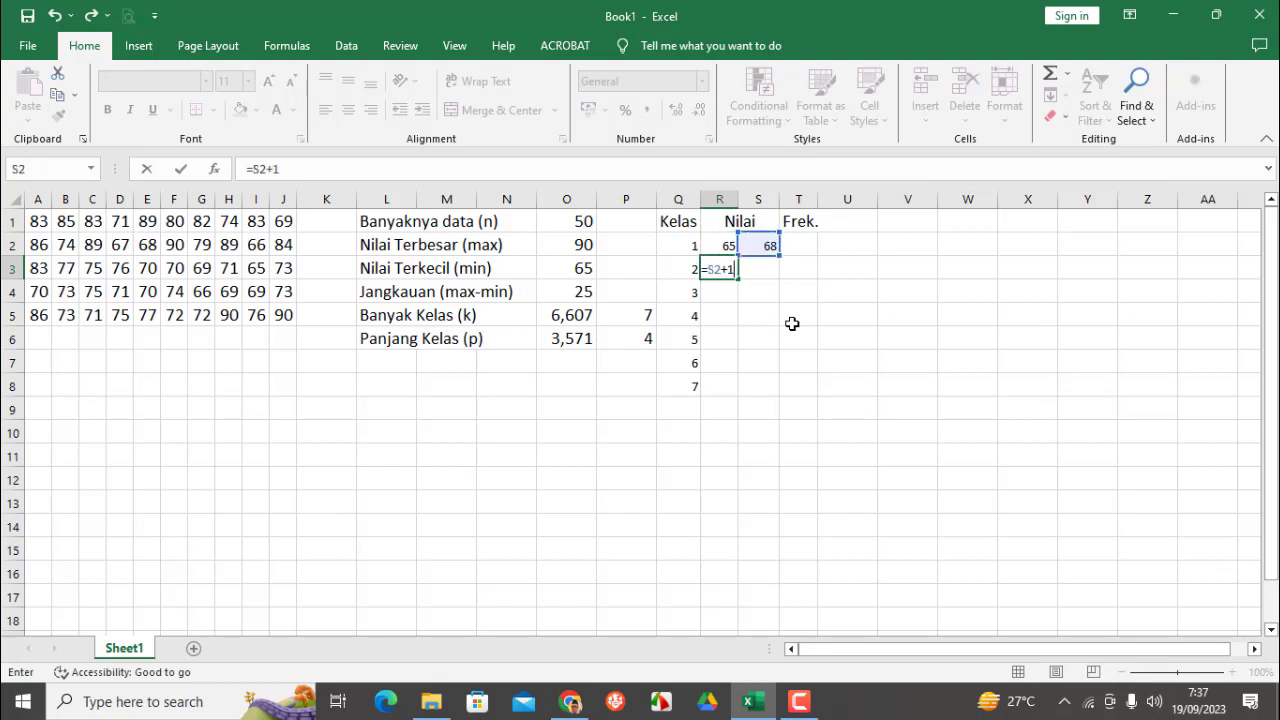
key(Return)
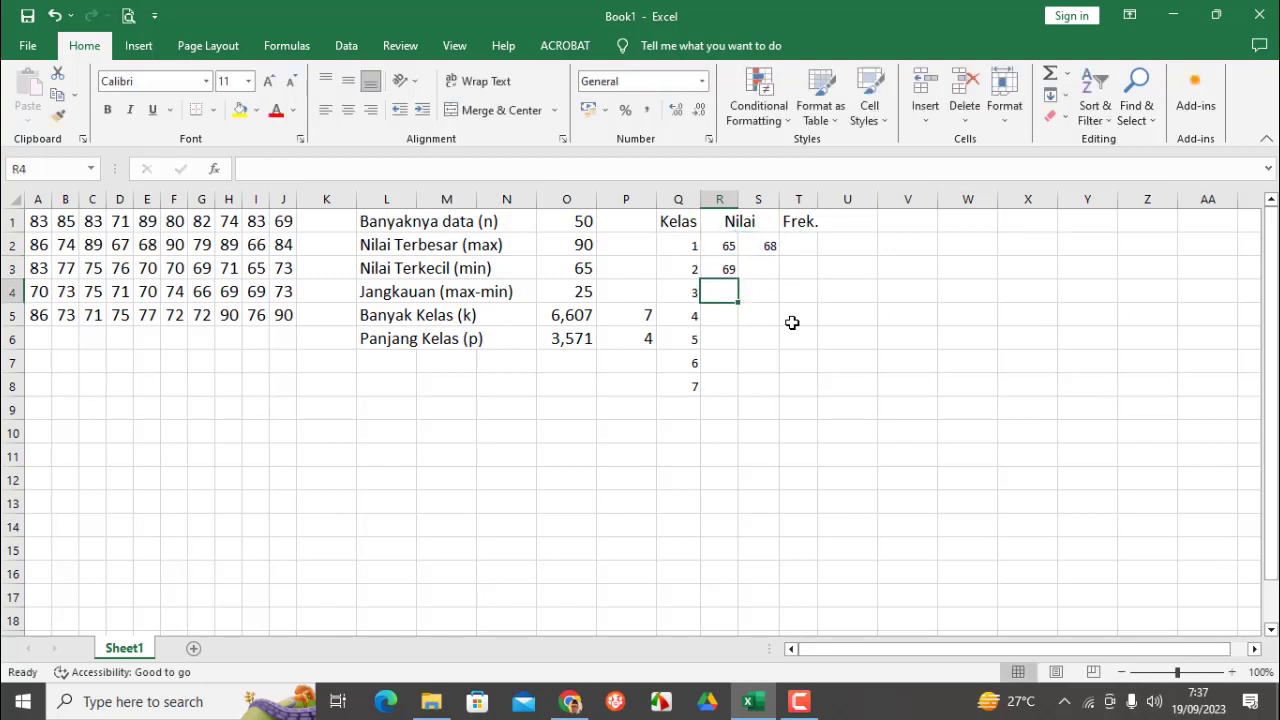
Fill the lower-limit formula from R3 down through R8 for the remaining classes
click(731, 270)
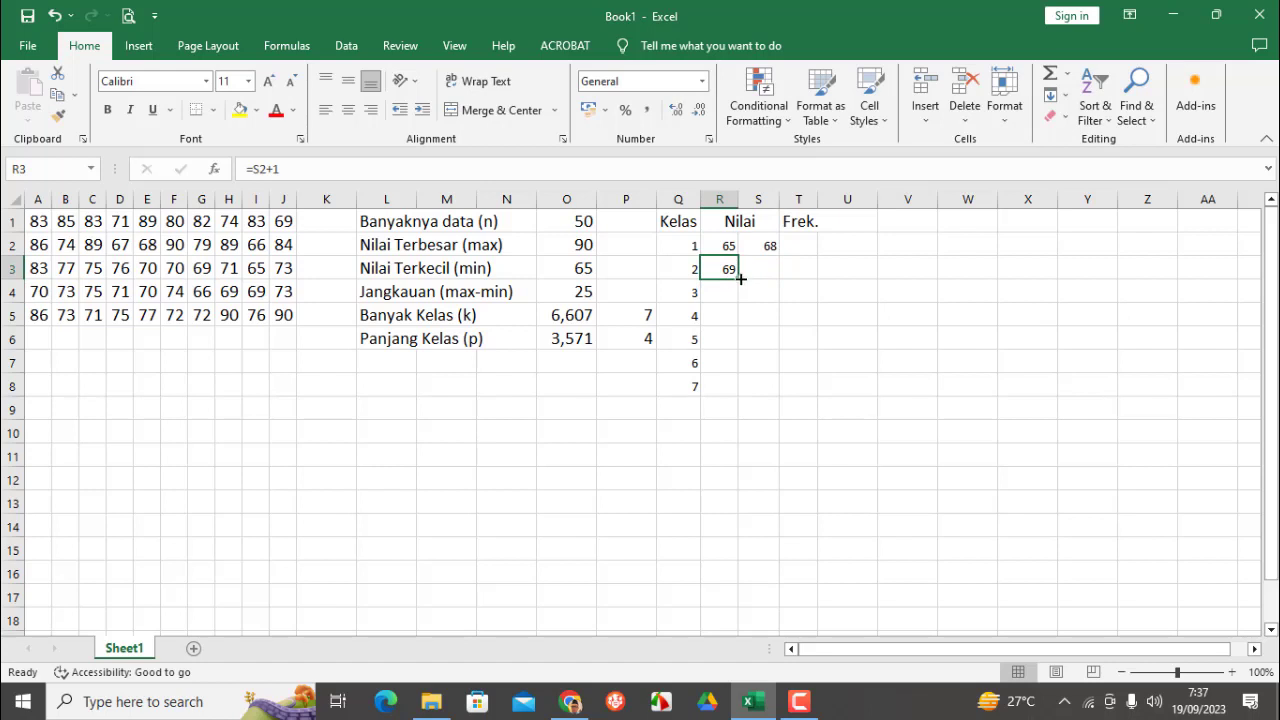
drag(739, 278, 740, 401)
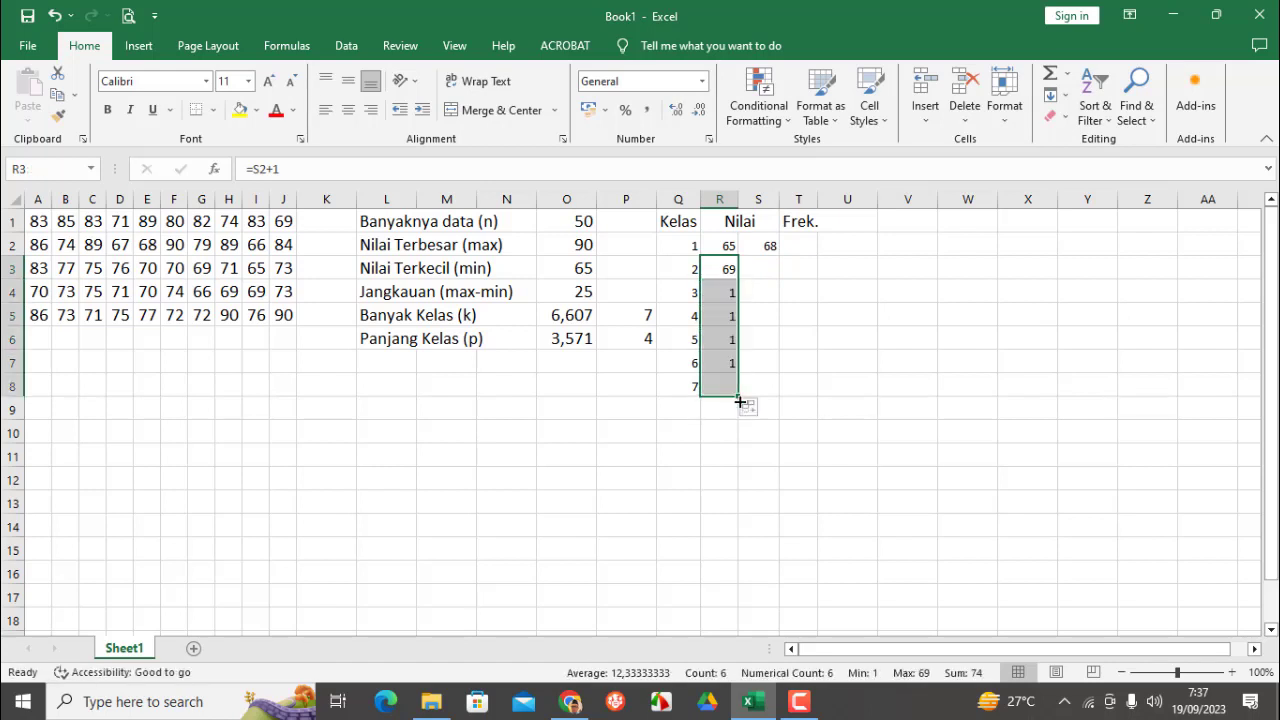
click(732, 277)
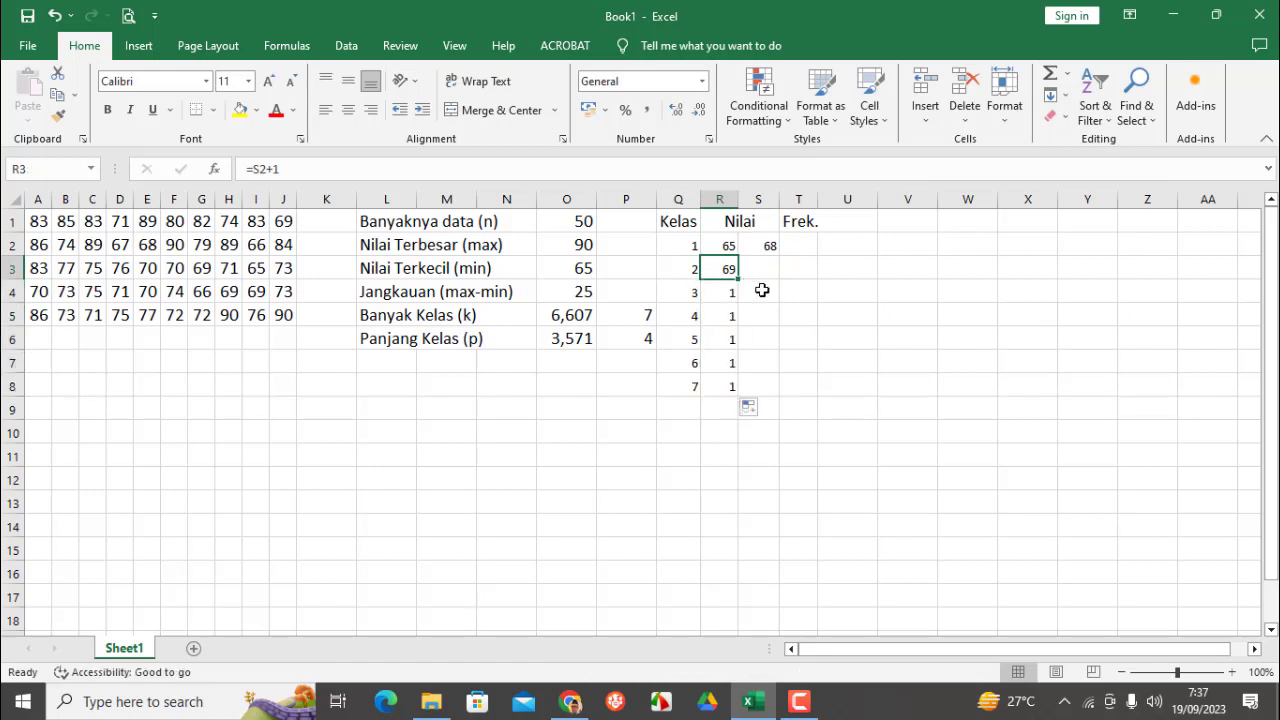
Fill the upper-limit formula from S2 down through S8 for all remaining classes
click(768, 247)
mouse_move(780, 257)
mouse_down()
mouse_move(780, 276)
mouse_move(726, 268)
mouse_move(780, 279)
mouse_up()
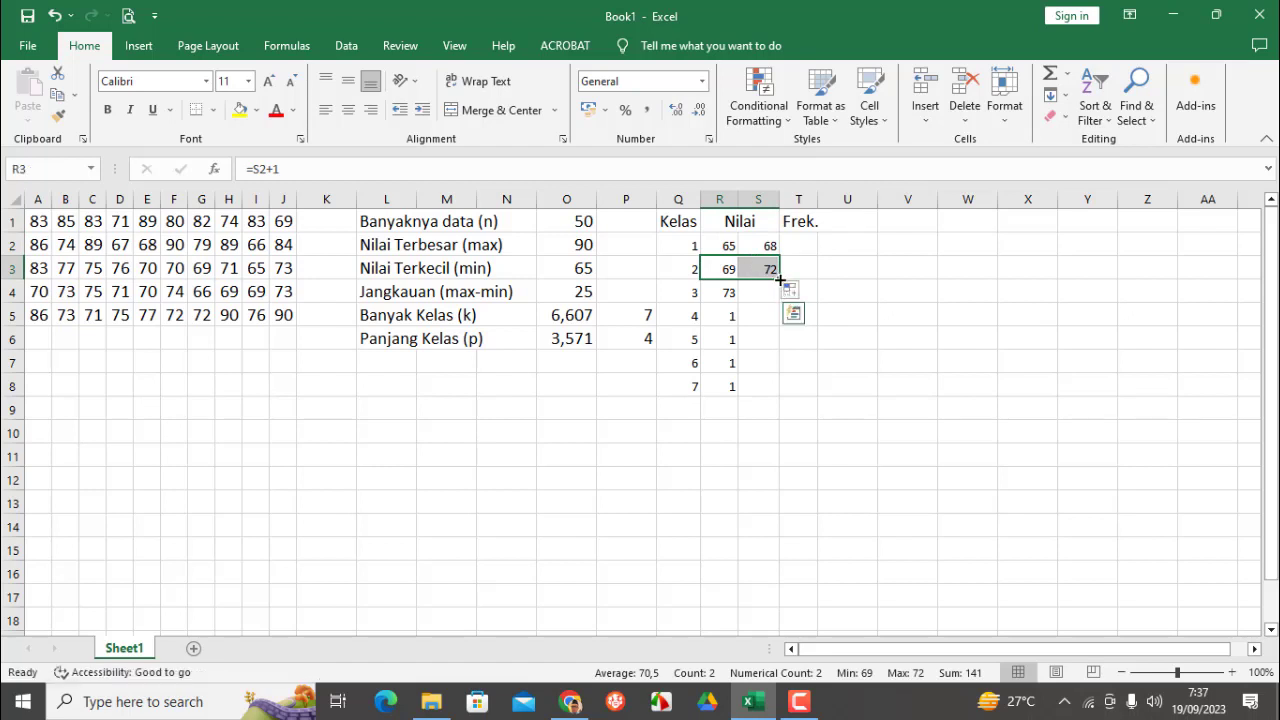
click(780, 281)
click(780, 281)
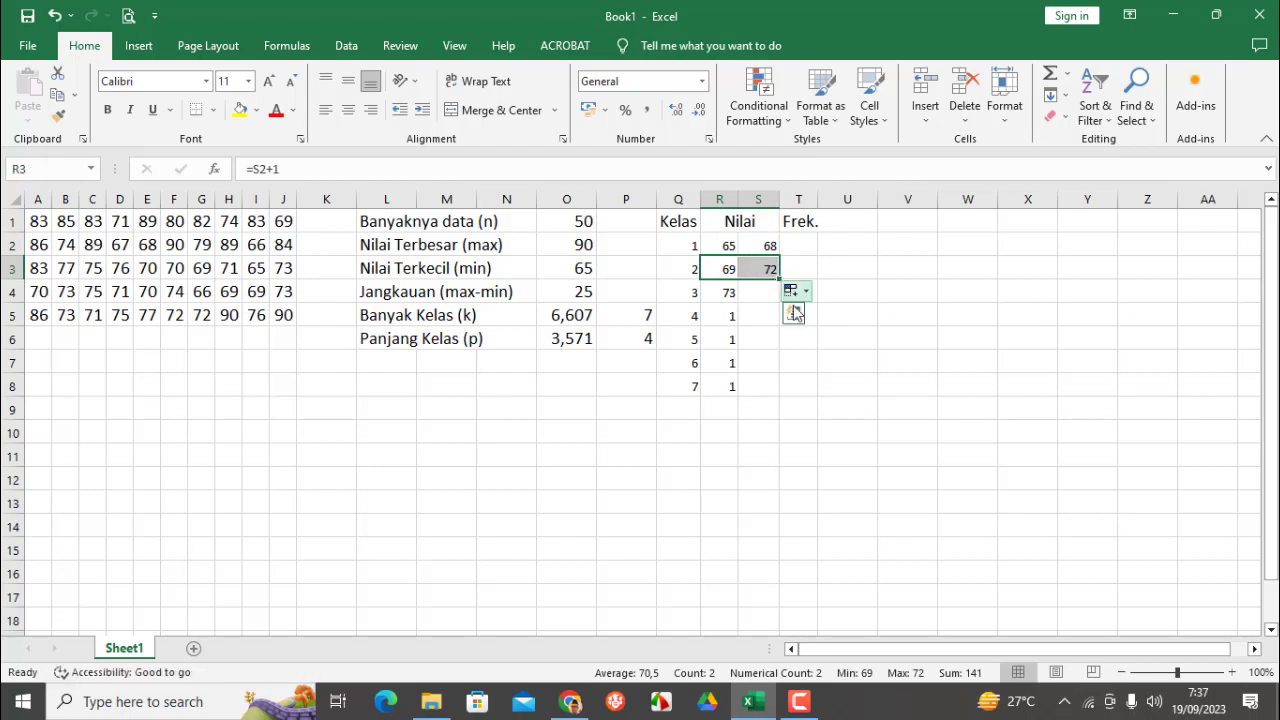
click(847, 432)
click(768, 270)
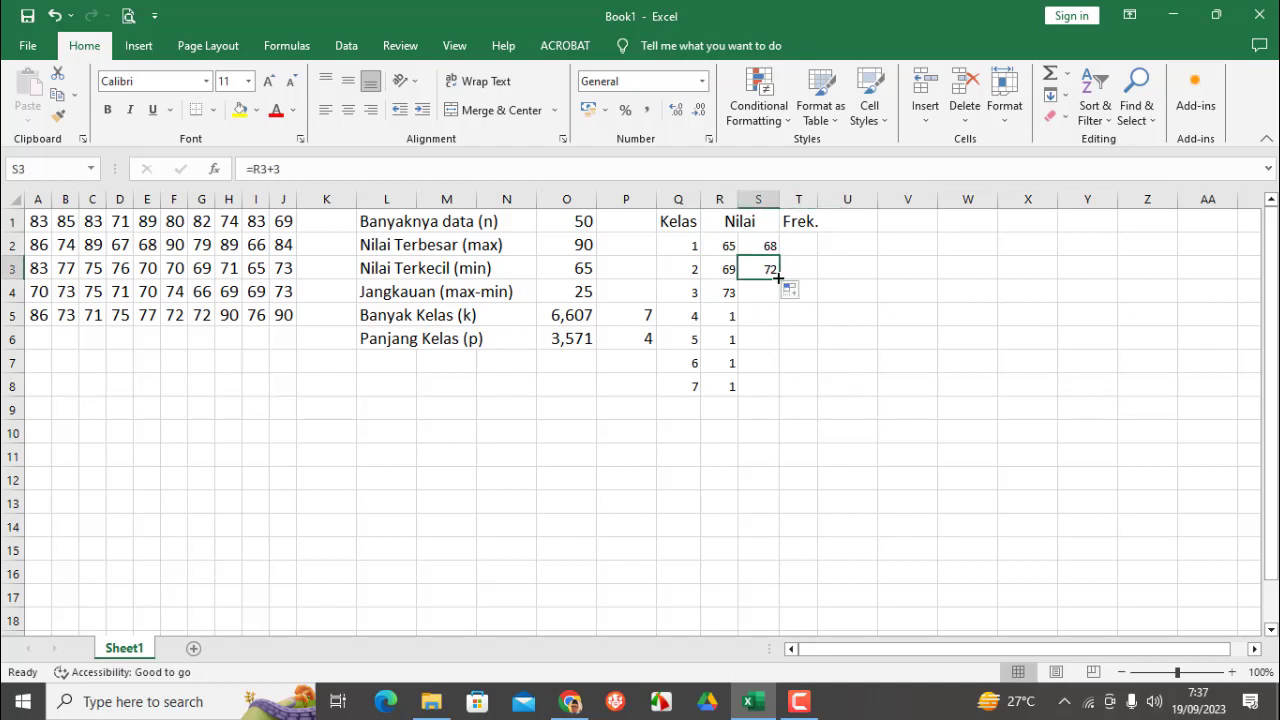
drag(778, 277, 785, 405)
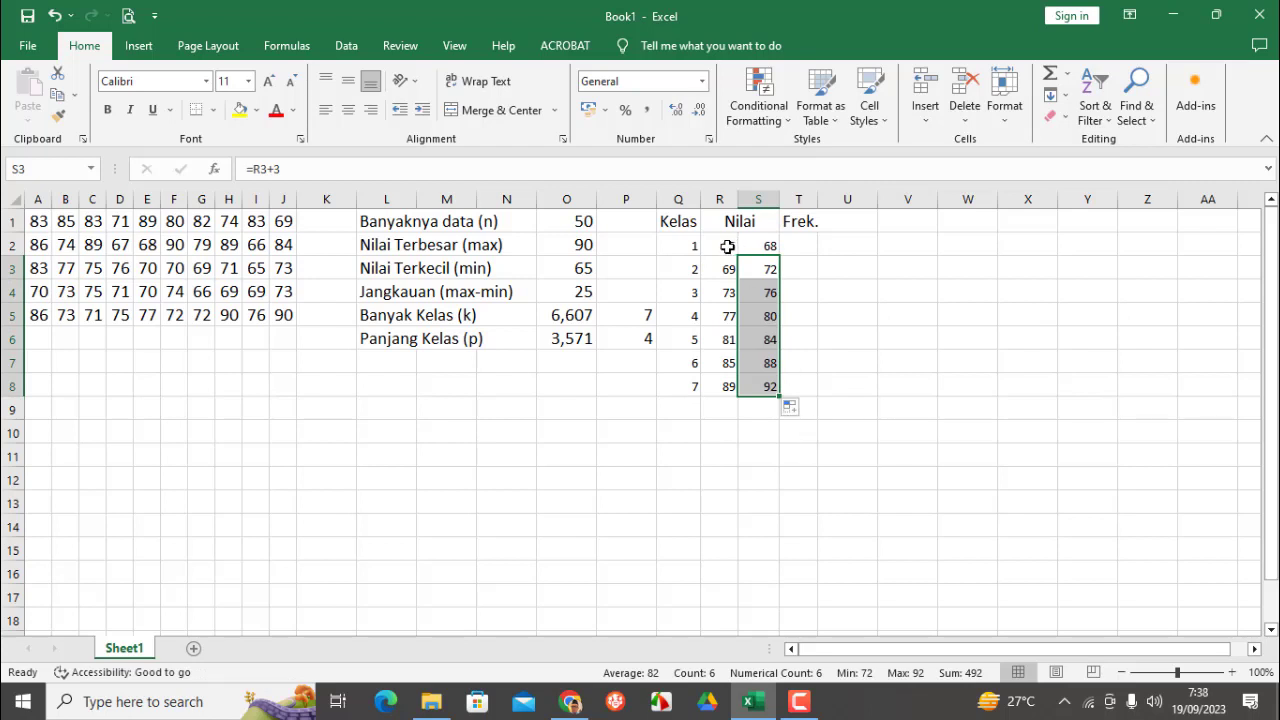
Set the font size of the class limits in R2:S8 to 14
drag(728, 246, 766, 385)
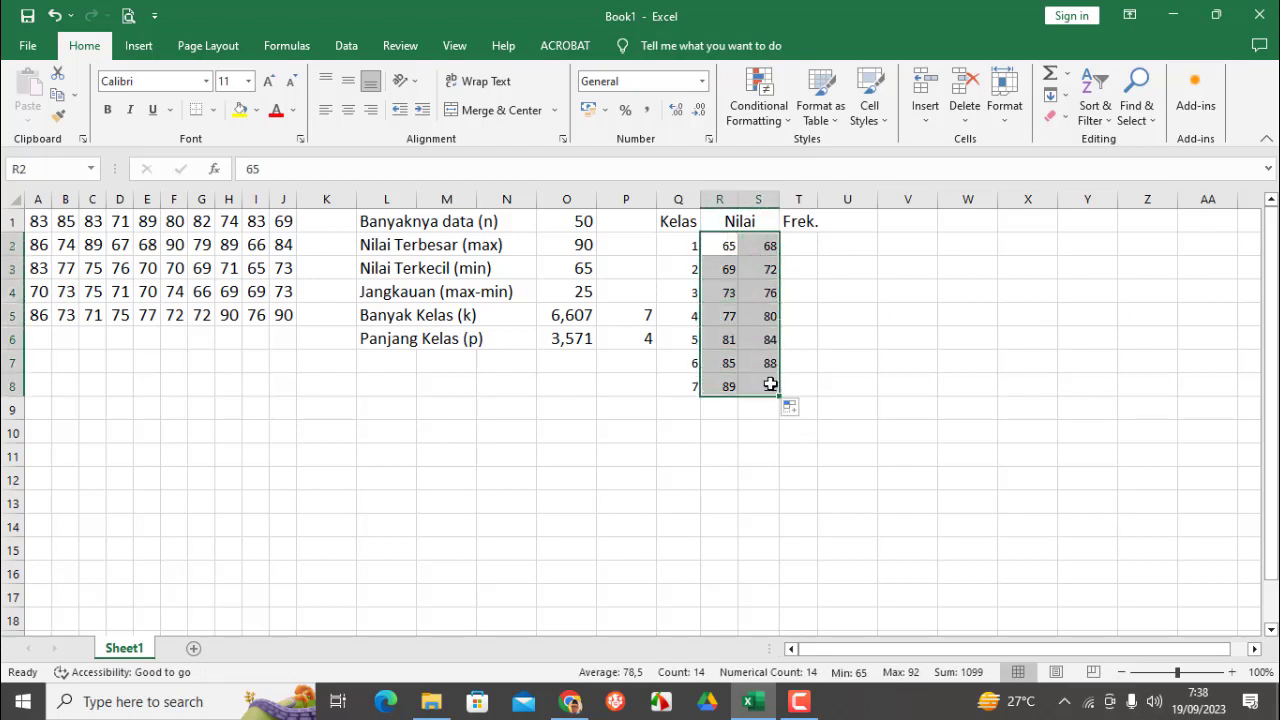
click(248, 81)
click(227, 191)
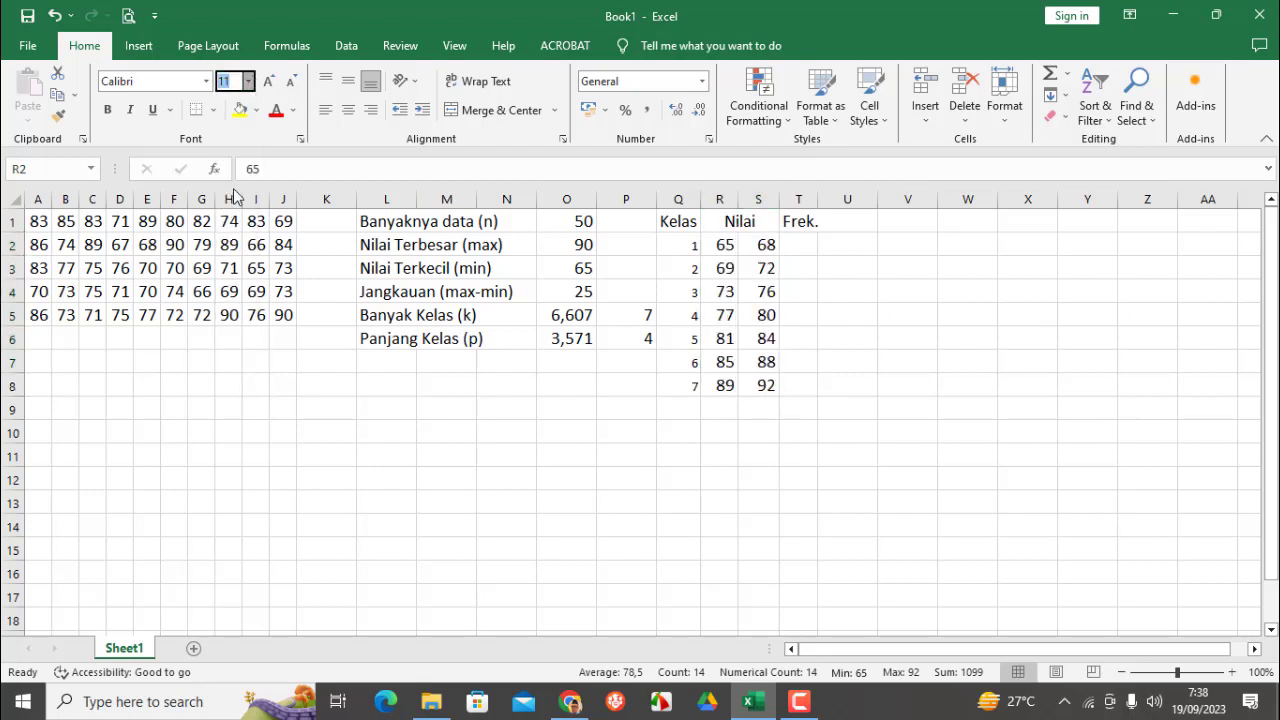
click(805, 338)
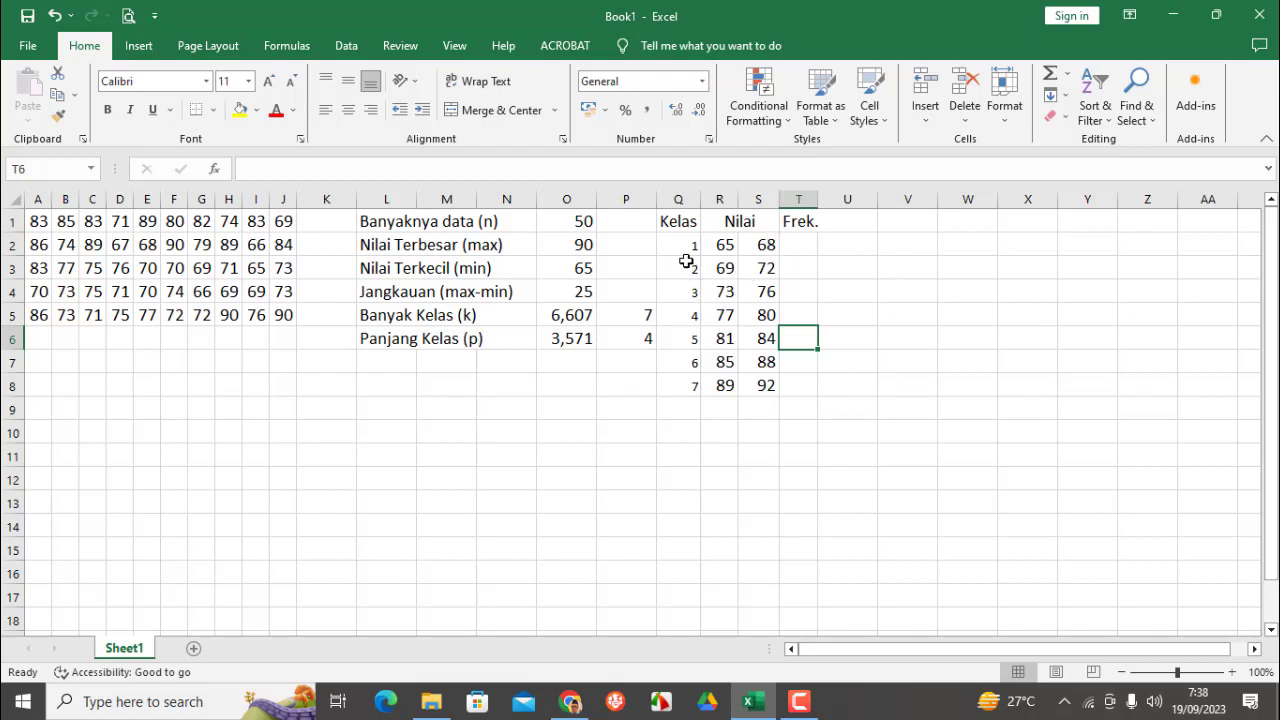
Format the class numbers in Q2:Q8 as centred 14-point text and slightly widen the "Frek." column T
drag(688, 246, 698, 391)
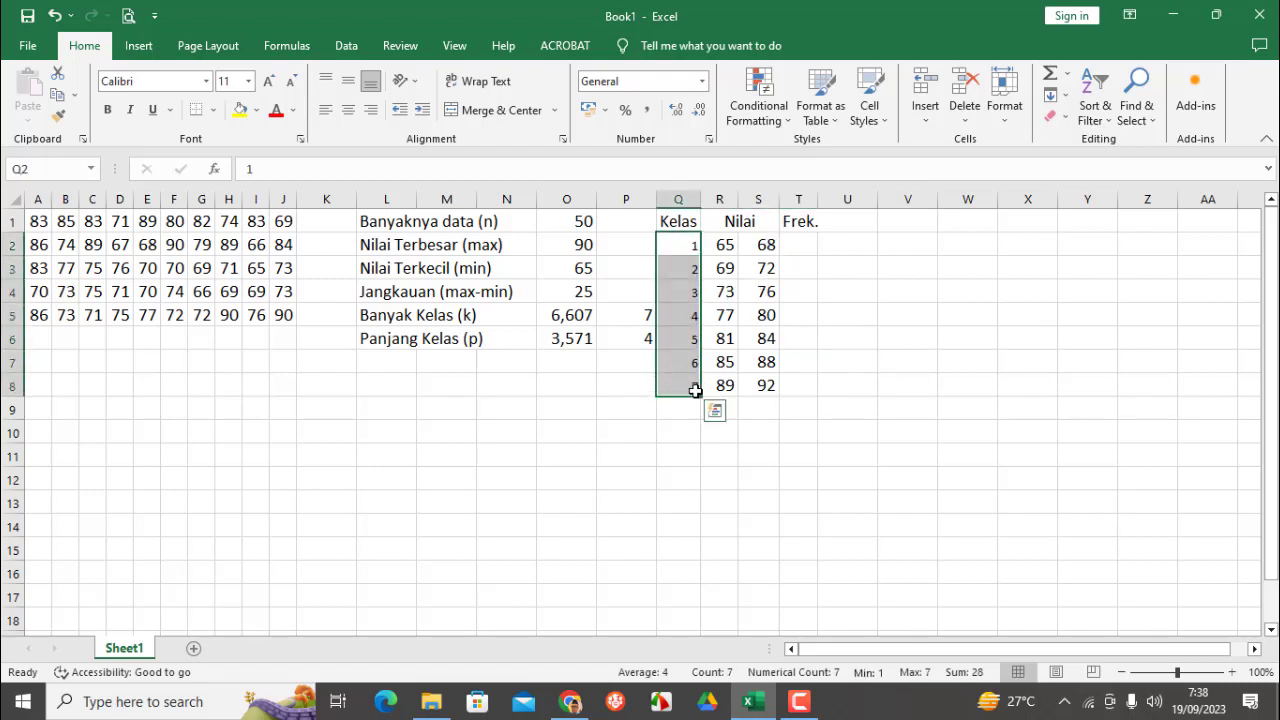
click(249, 84)
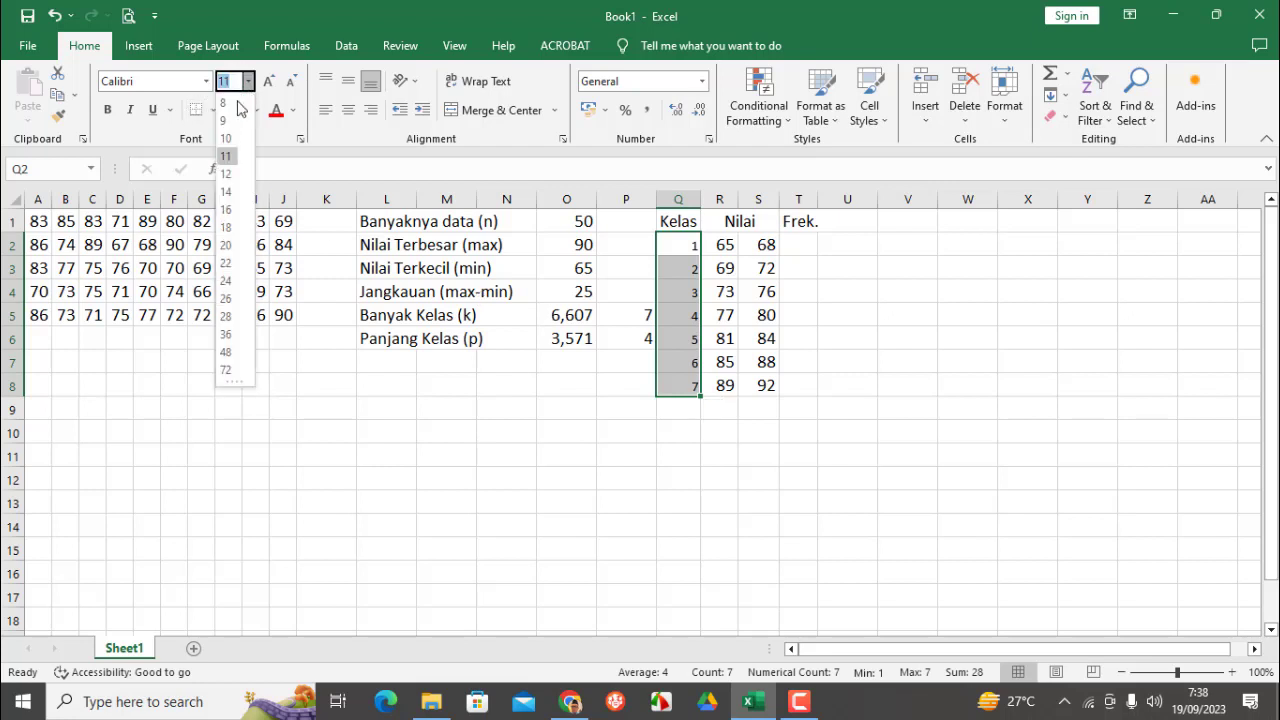
click(232, 193)
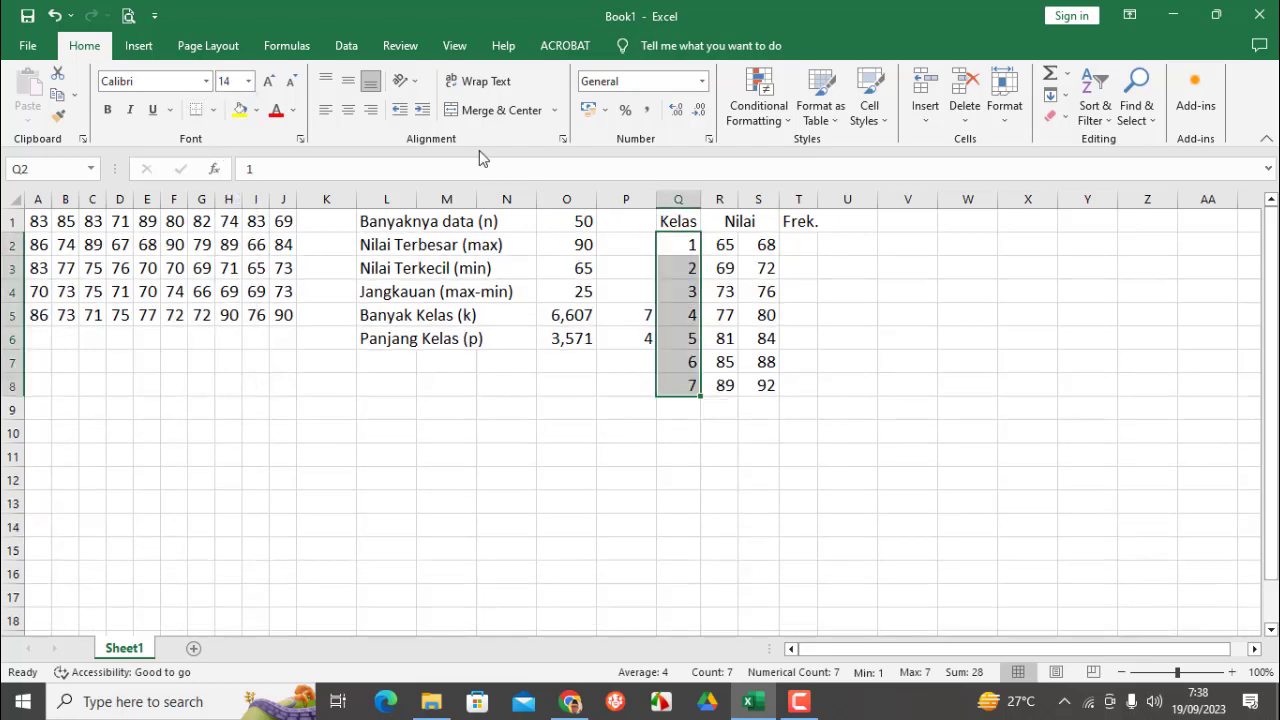
click(357, 118)
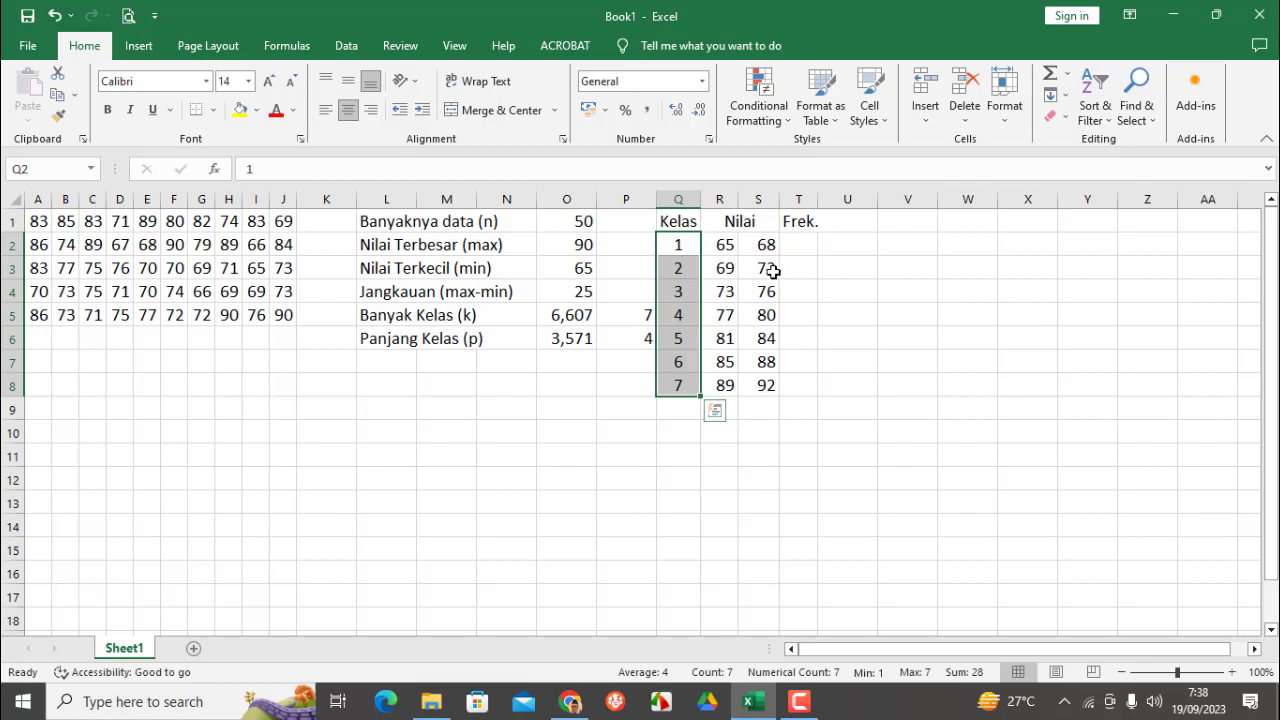
click(808, 245)
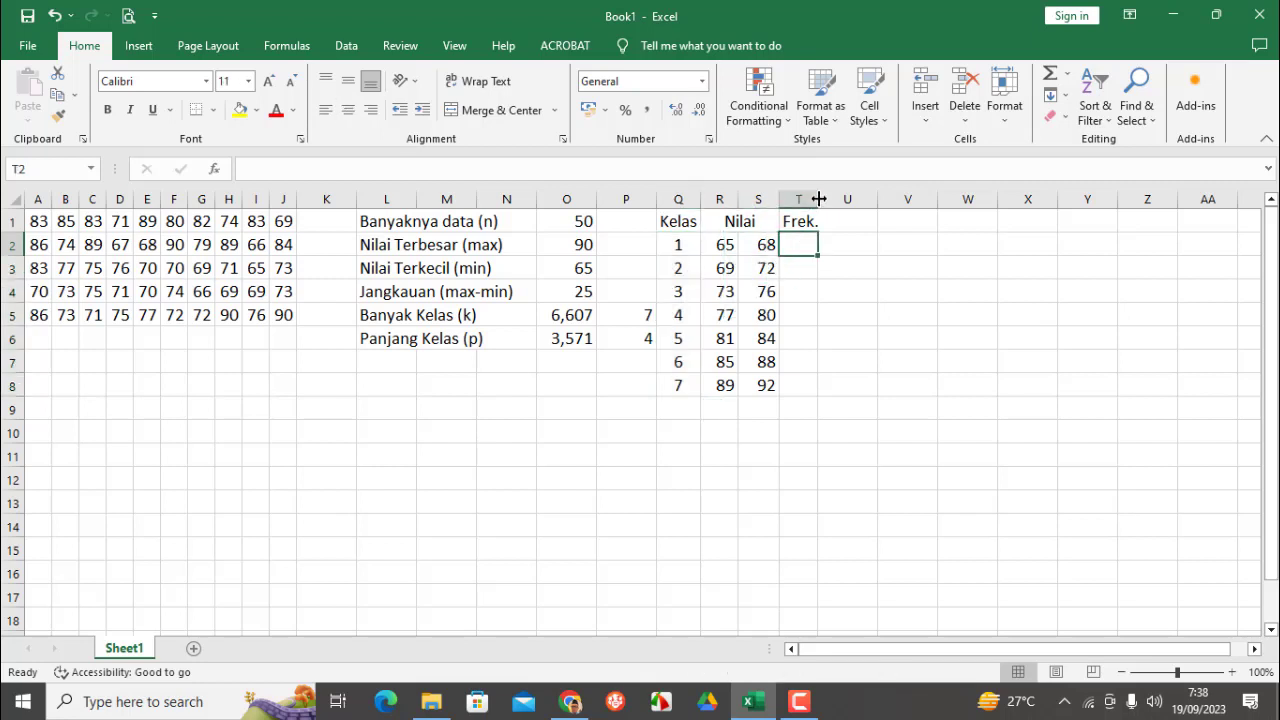
drag(818, 199, 825, 199)
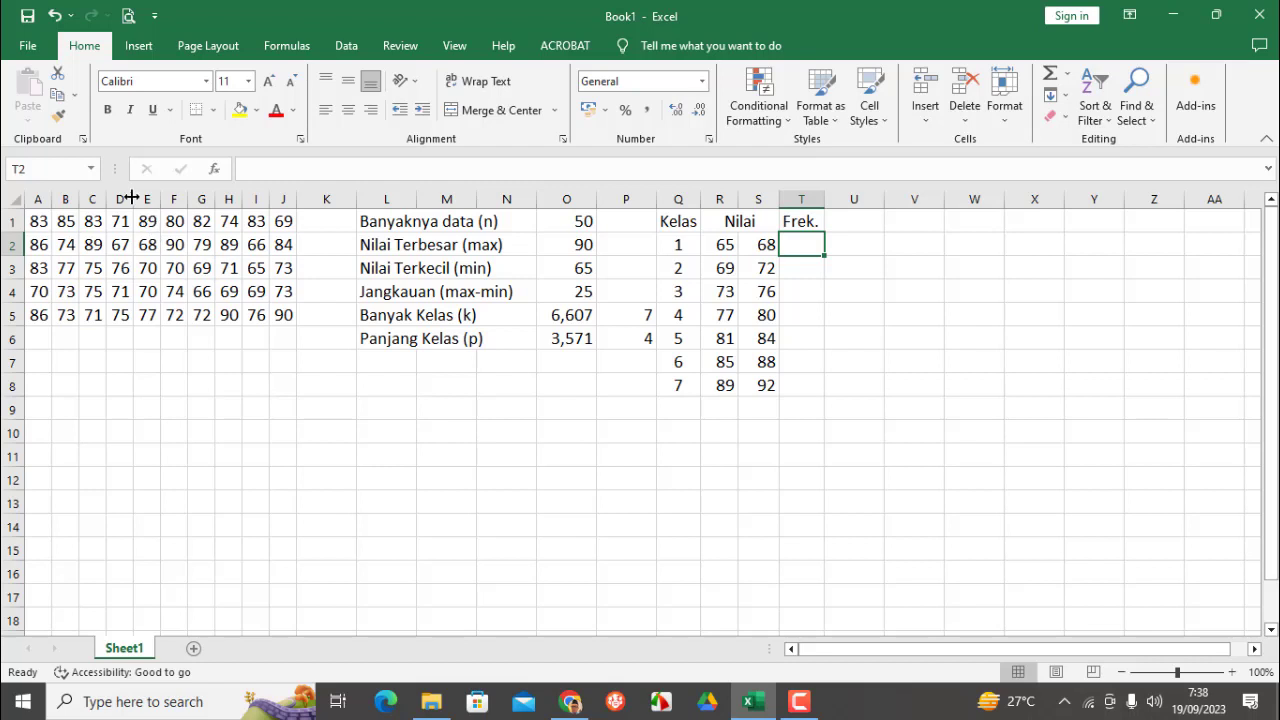
Preview a Between highlight rule from 65 to 68 on the named range NILAI to spot the first class's values, then cancel it
click(80, 170)
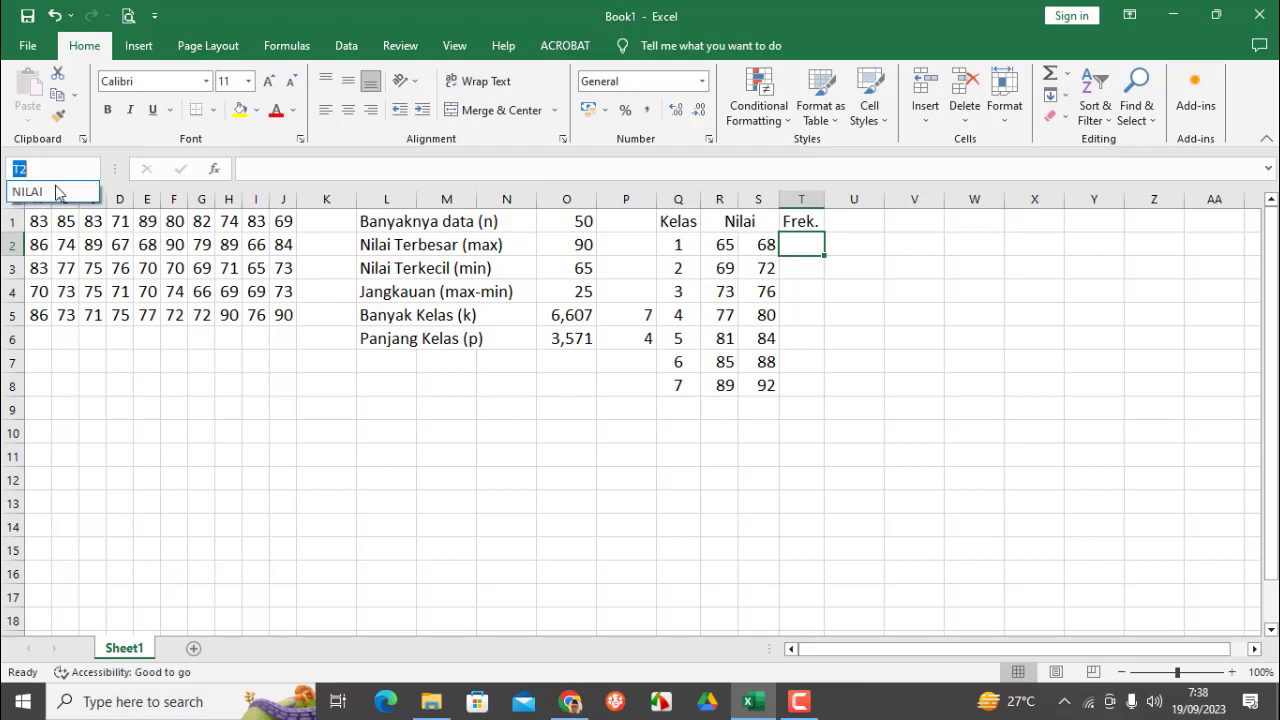
text(NILAI)
key(Return)
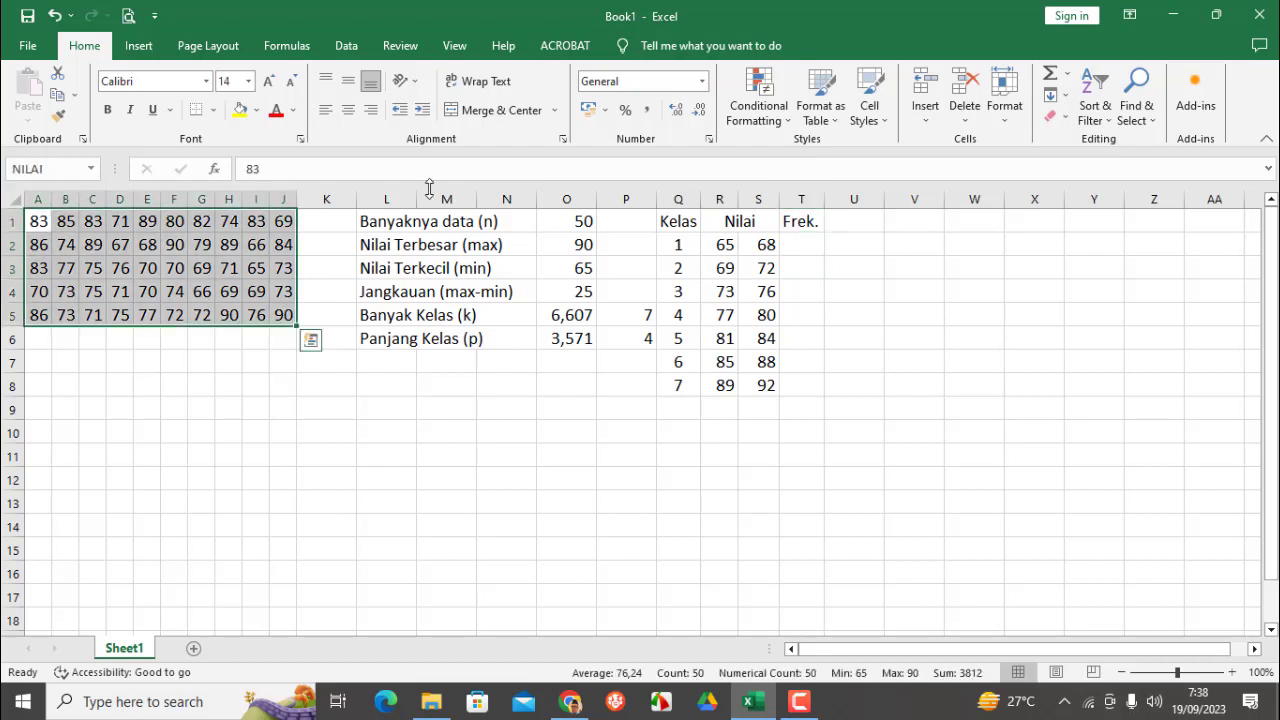
click(789, 117)
mouse_move(830, 150)
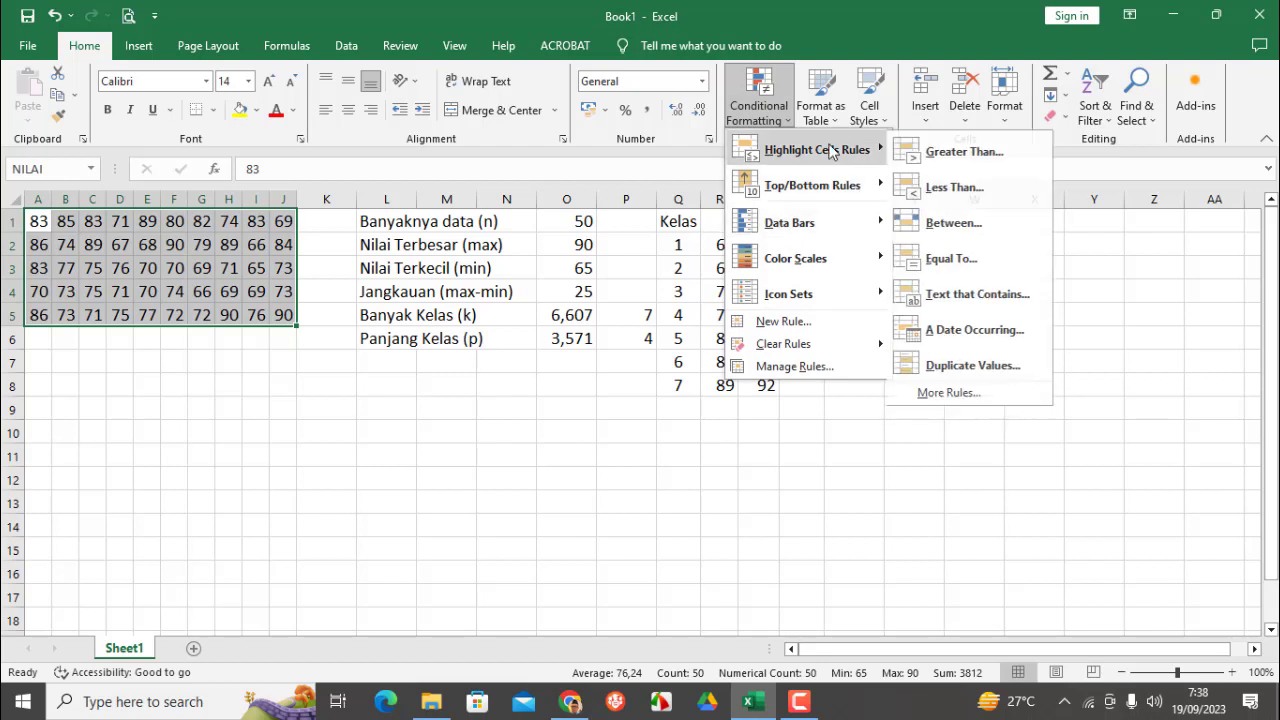
click(960, 222)
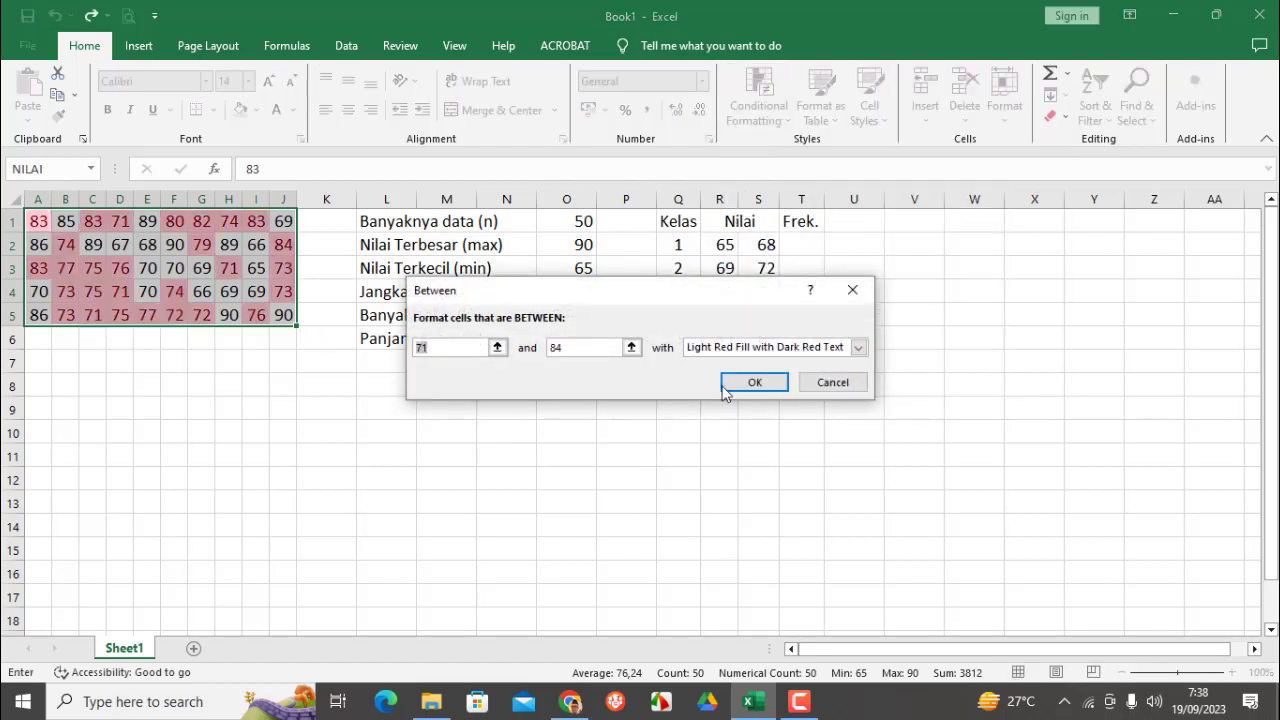
click(461, 348)
text(65)
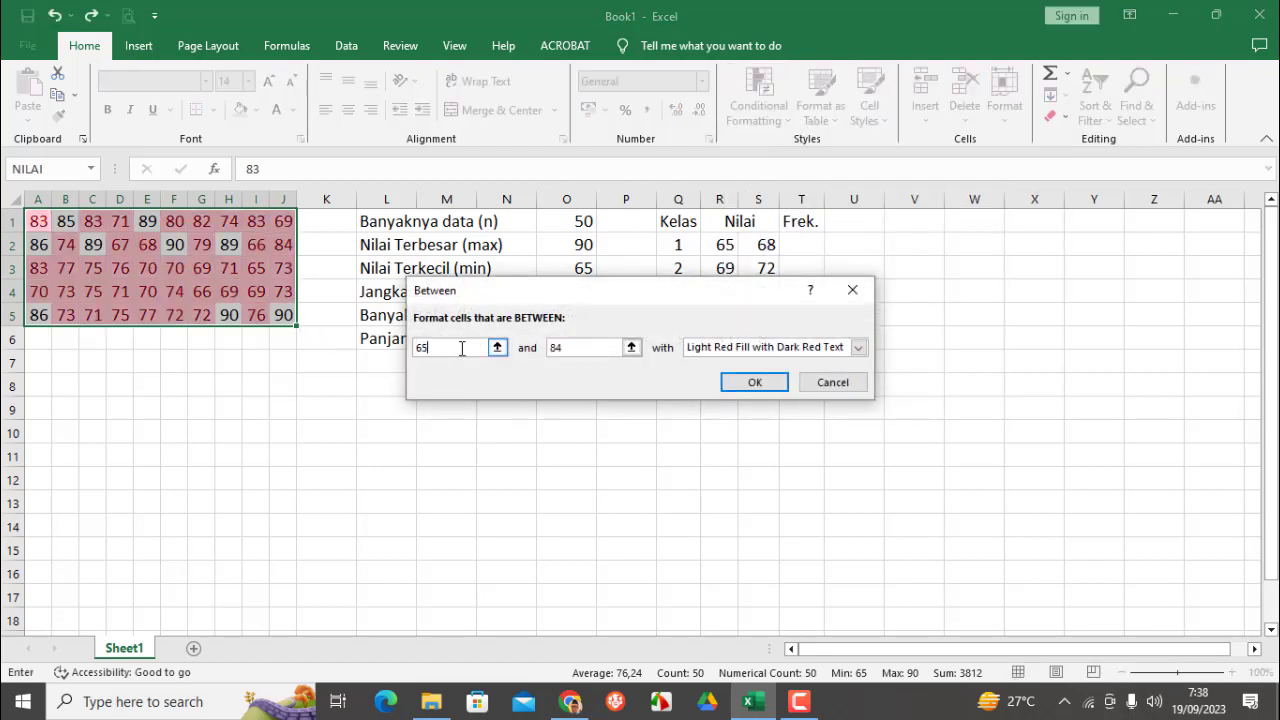
double_click(575, 348)
text(68)
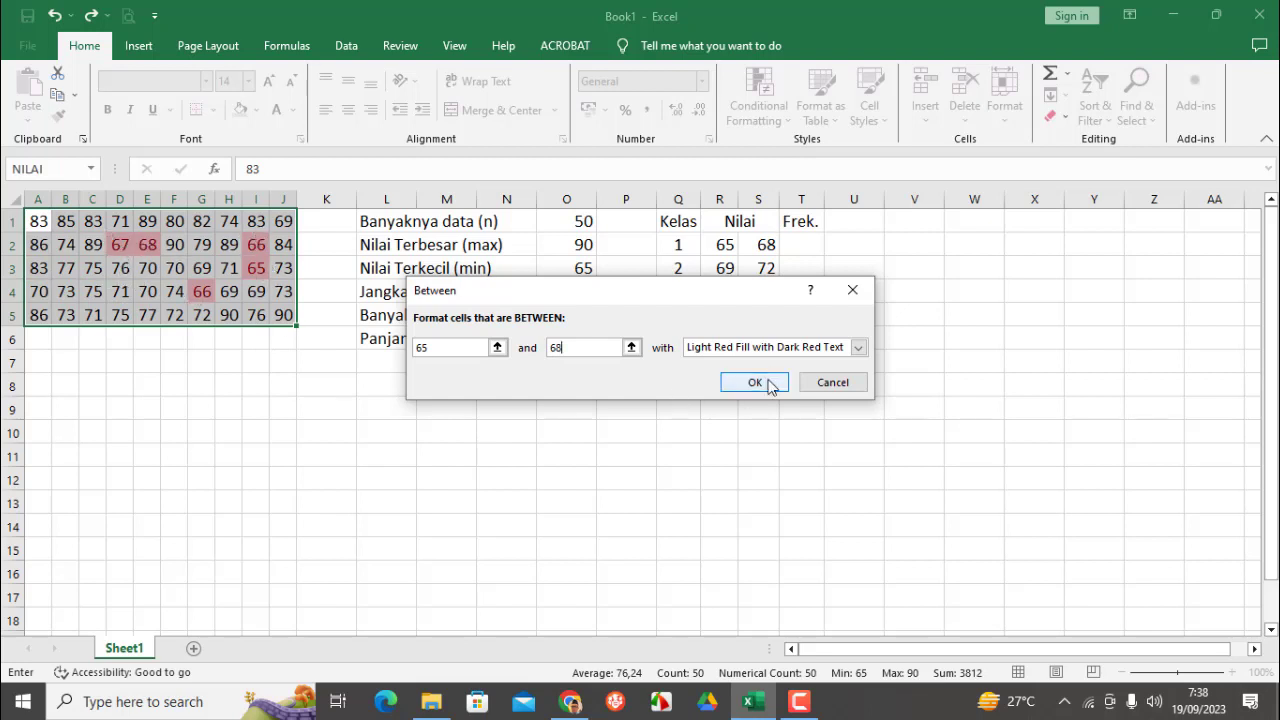
click(845, 383)
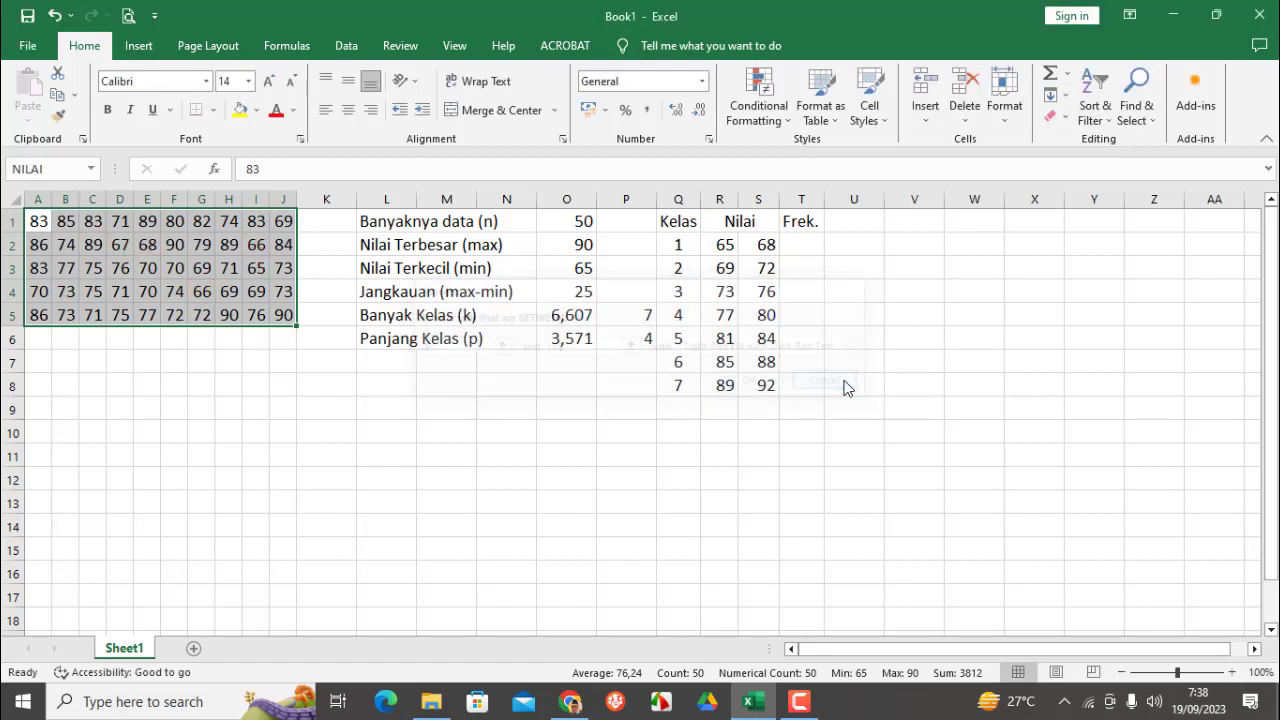
Enter 5 in cell T2 as the first class's frequency
click(809, 250)
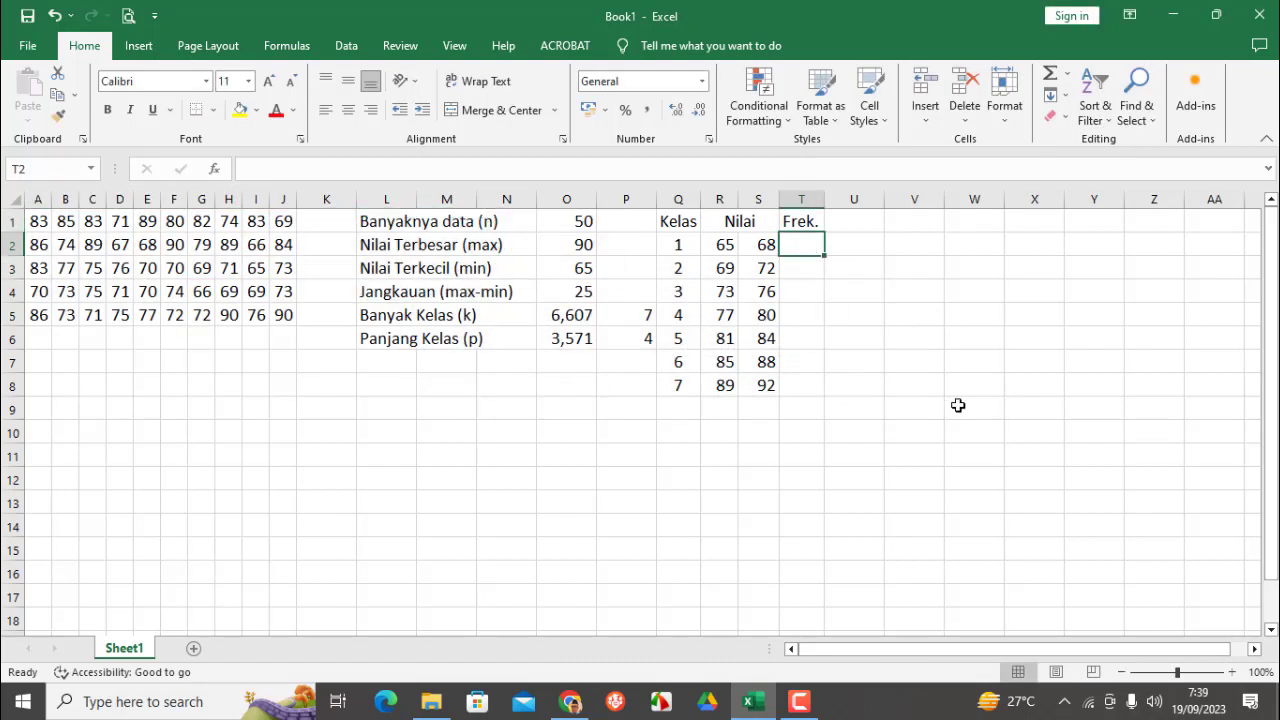
text(5)
key(Return)
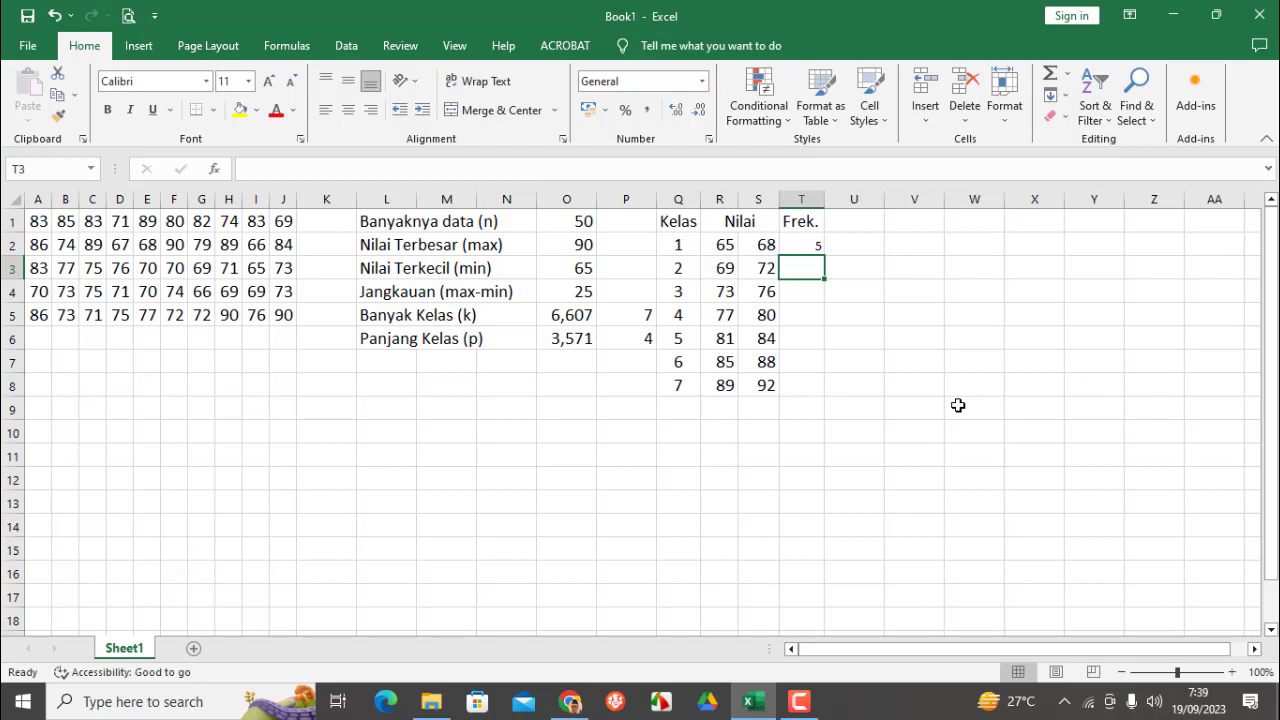
Try the array formula =FREQUENCY(NILAI;S2:S8) in the single cell T2, then clear the cell
click(811, 248)
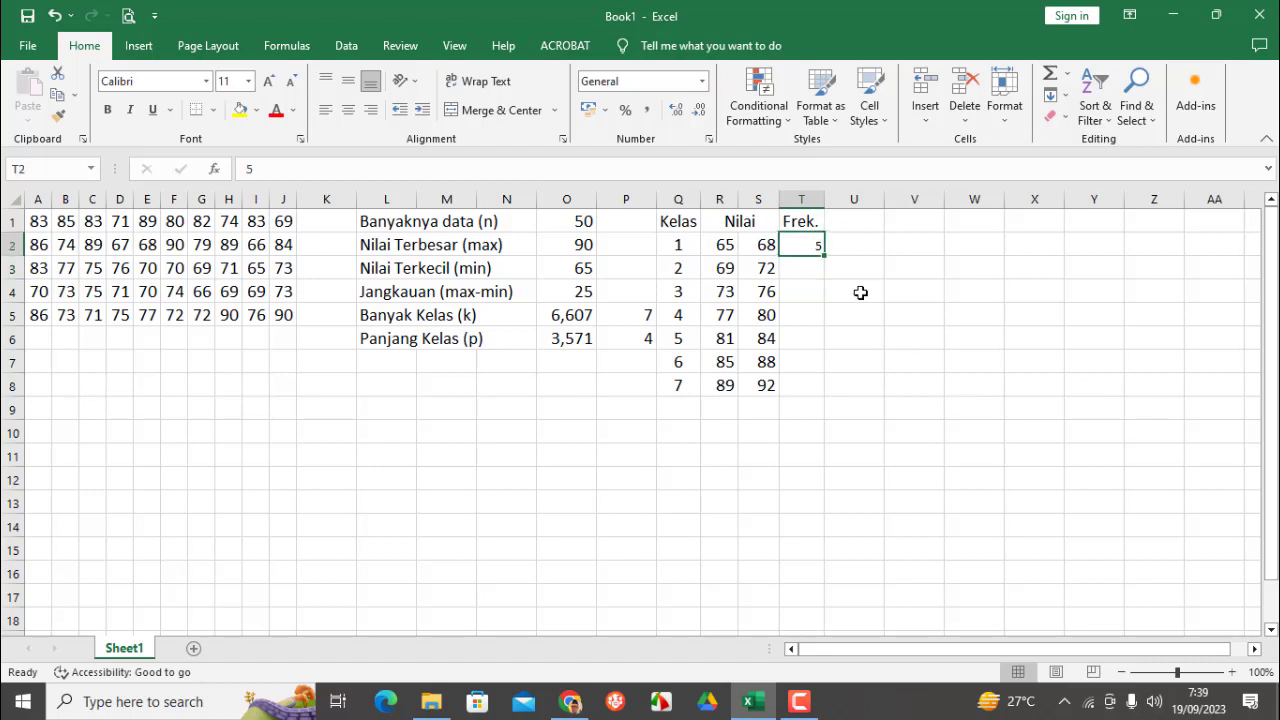
text(=)
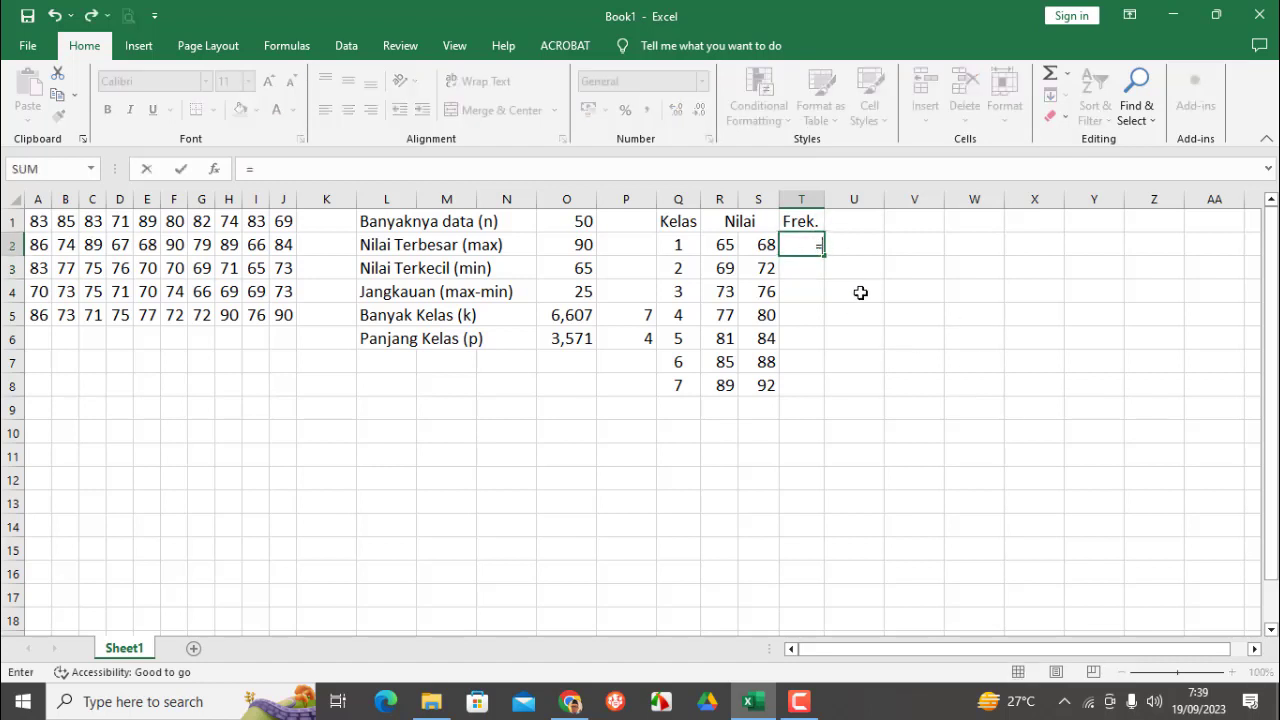
text(freq)
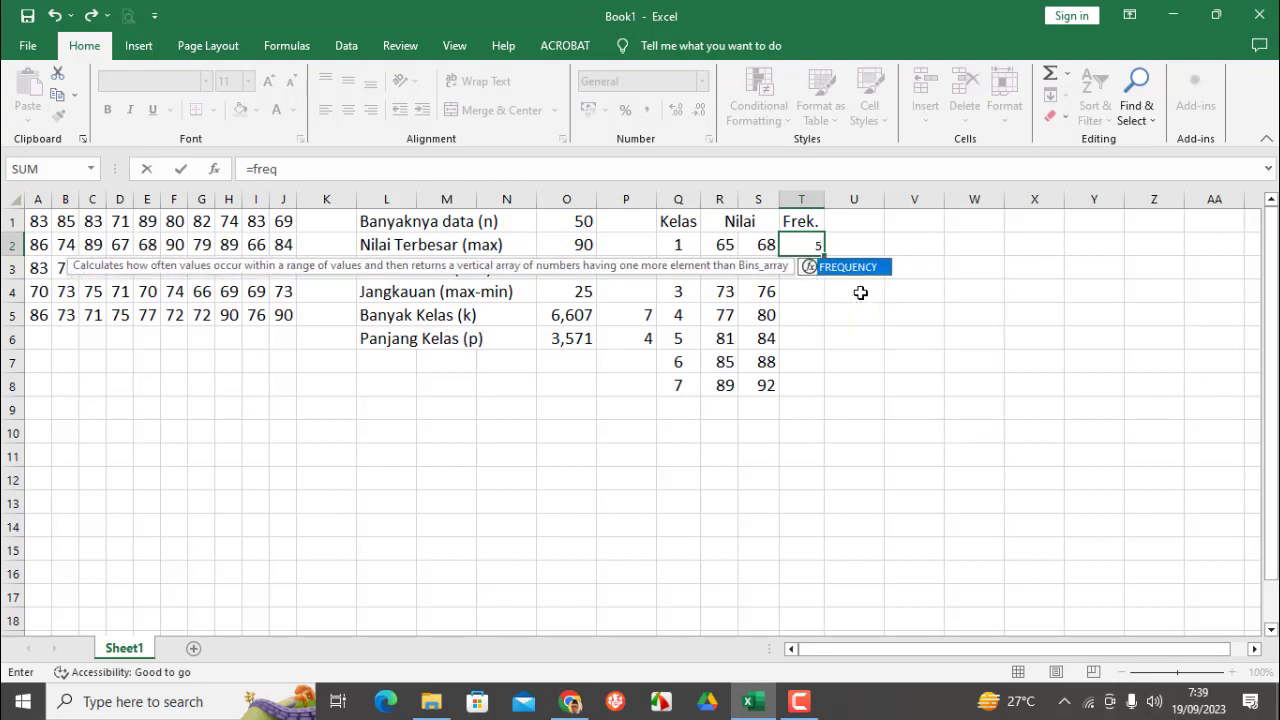
text(uency)
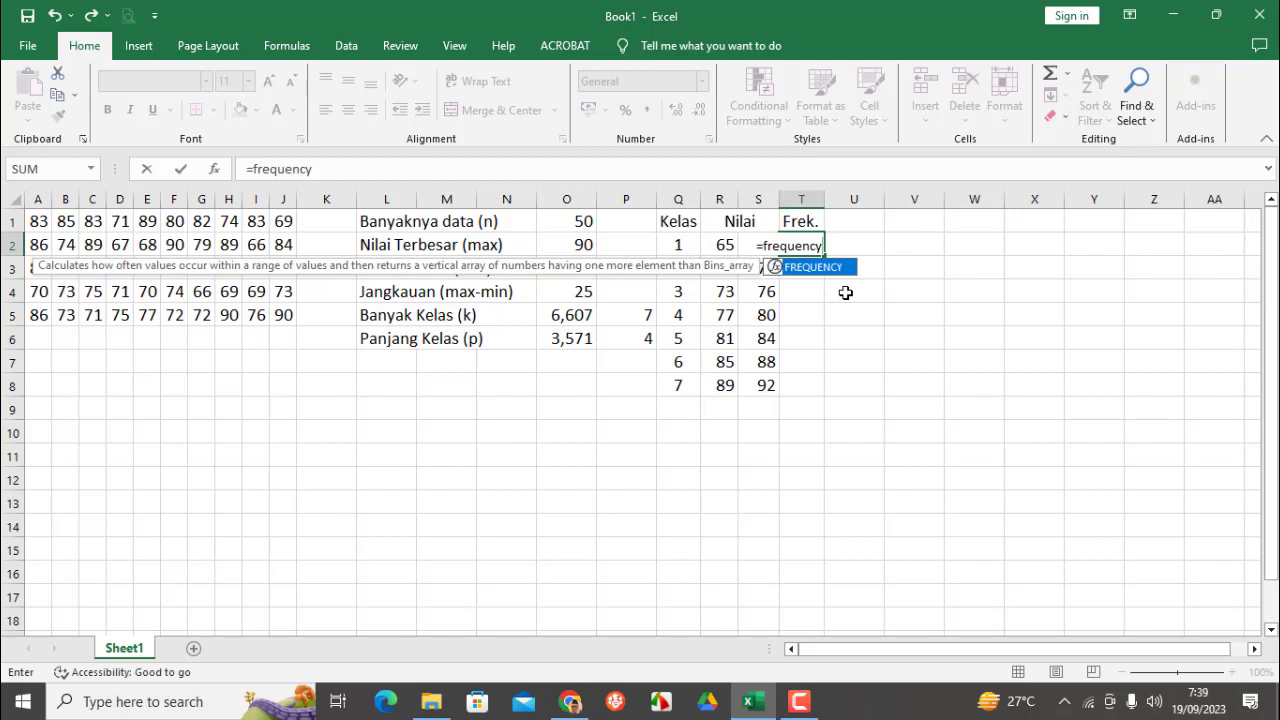
text((nilai)
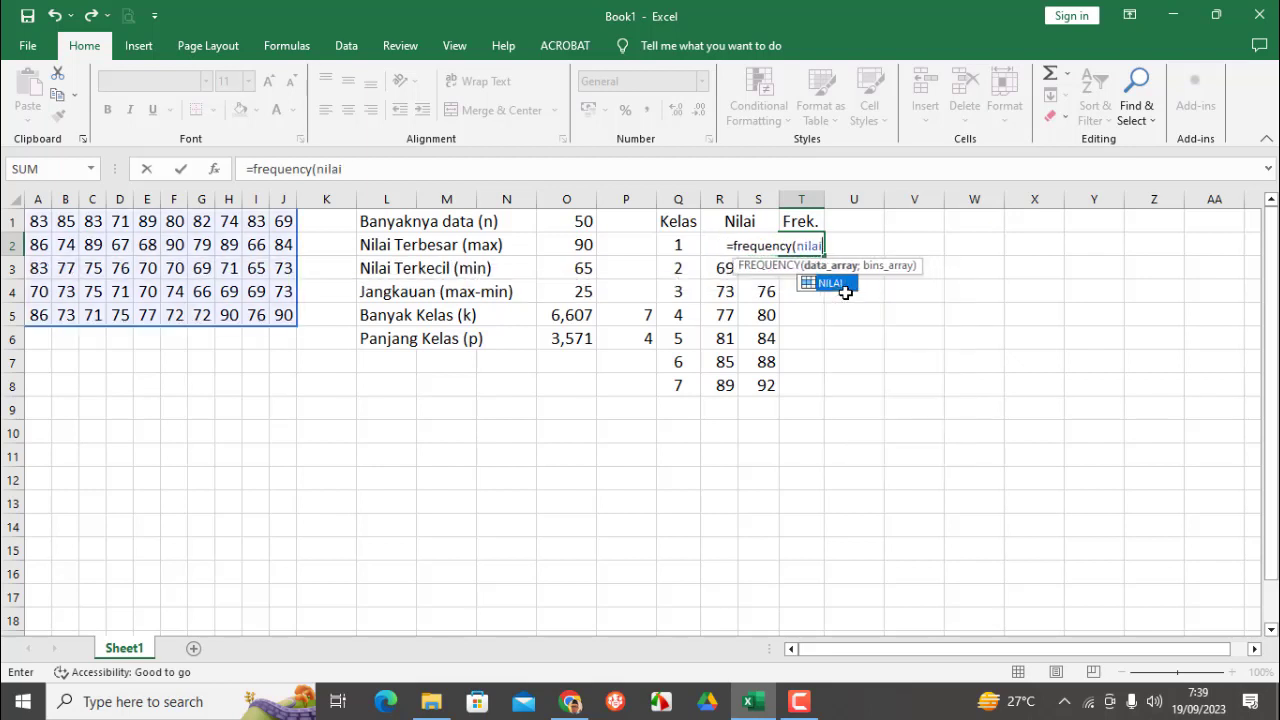
text(;)
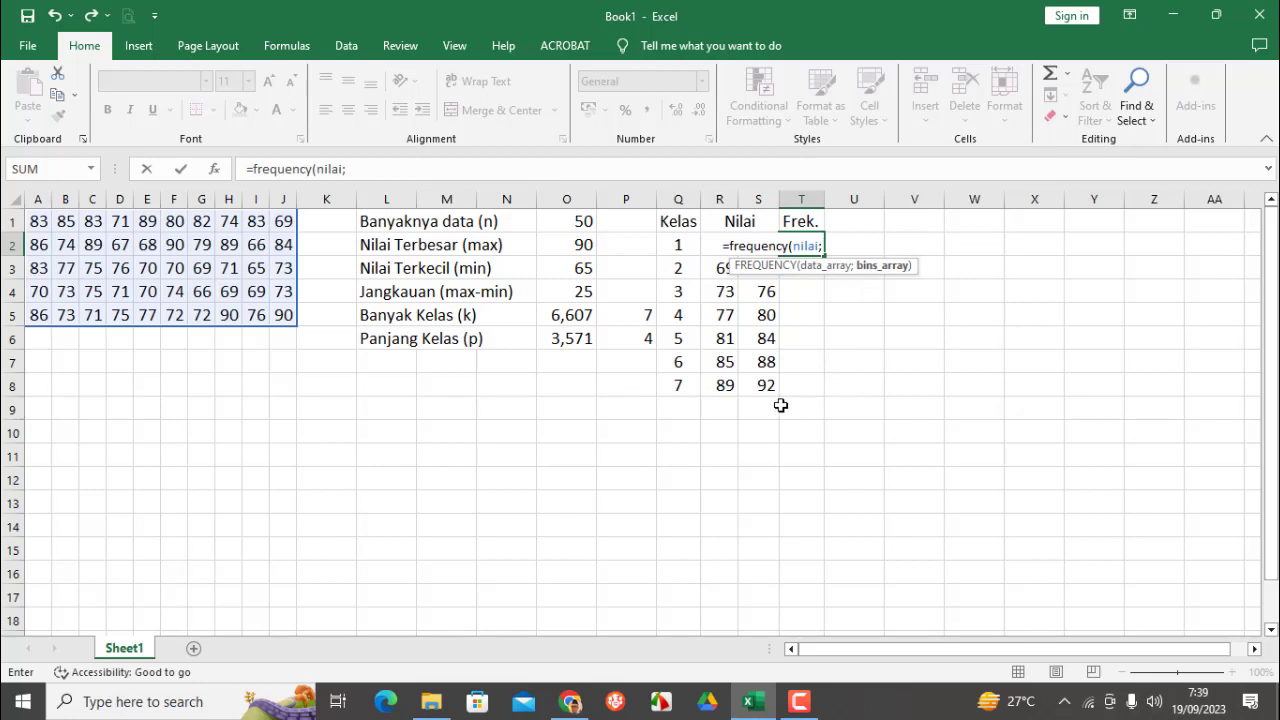
drag(765, 387, 771, 241)
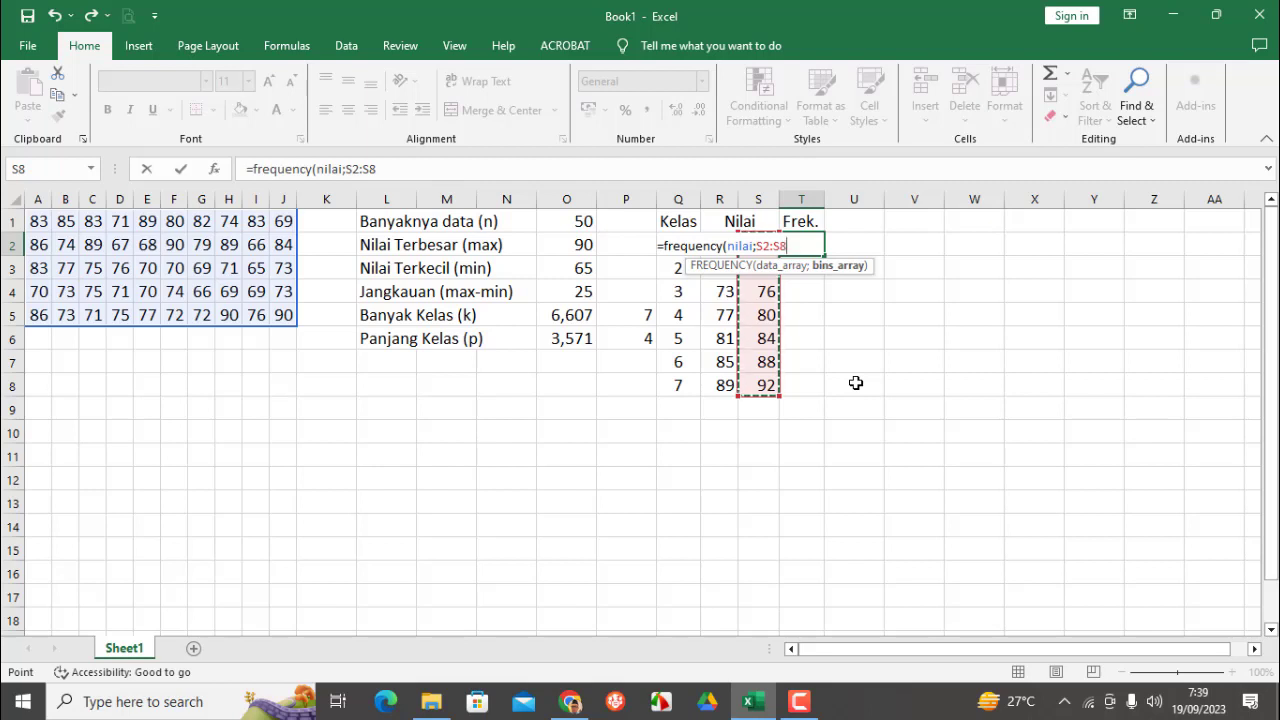
key(ctrl+shift+Return)
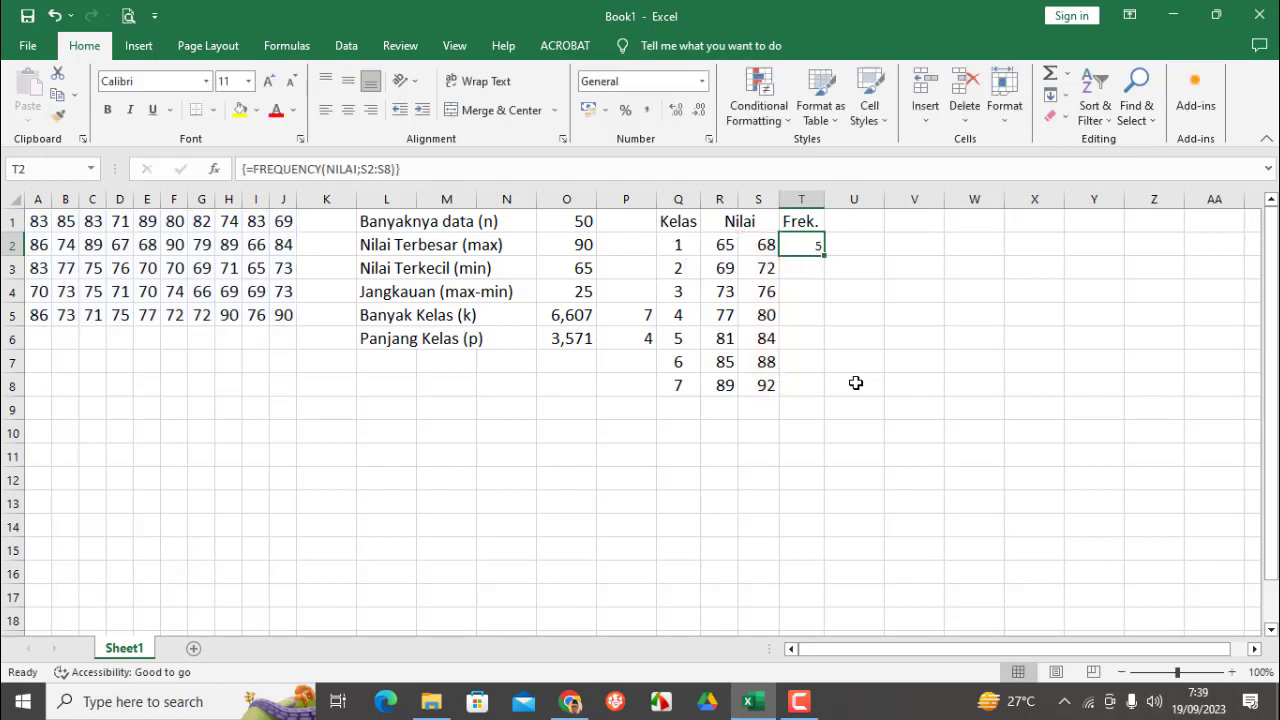
key(Delete)
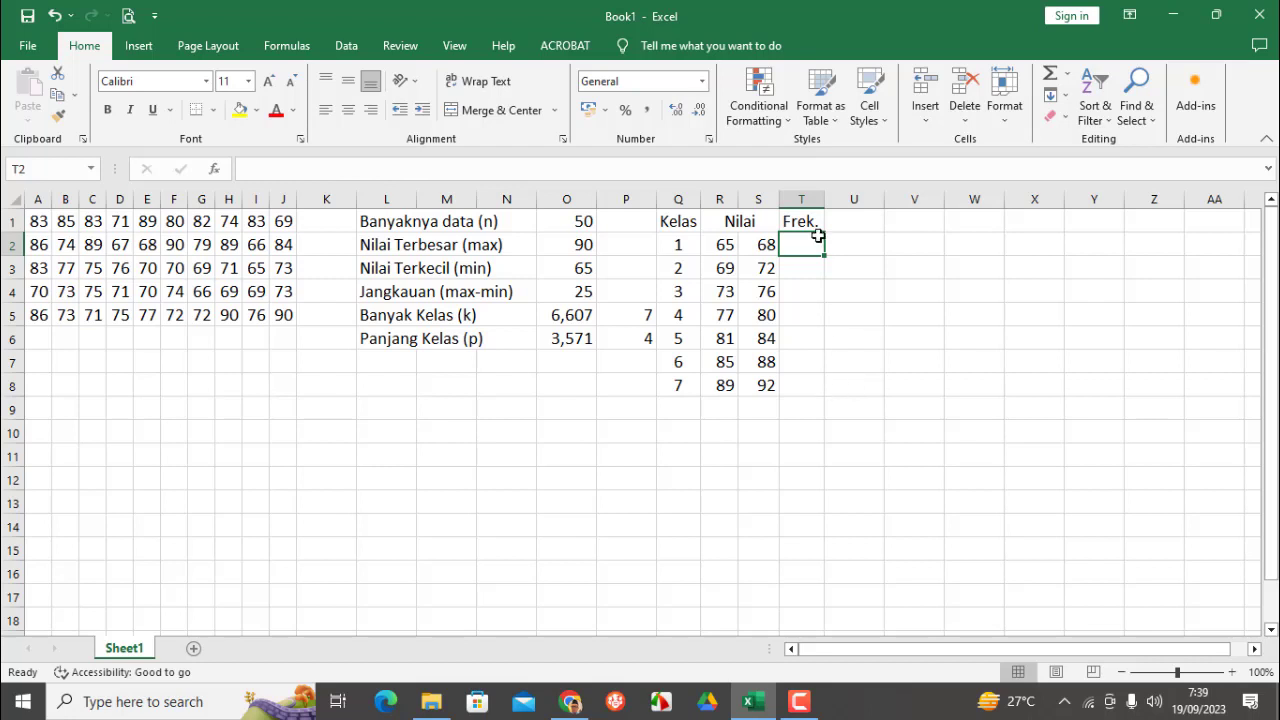
Calculate all class frequencies in T2:T8 with the array formula =FREQUENCY(NILAI;S2:S8)
drag(808, 246, 810, 394)
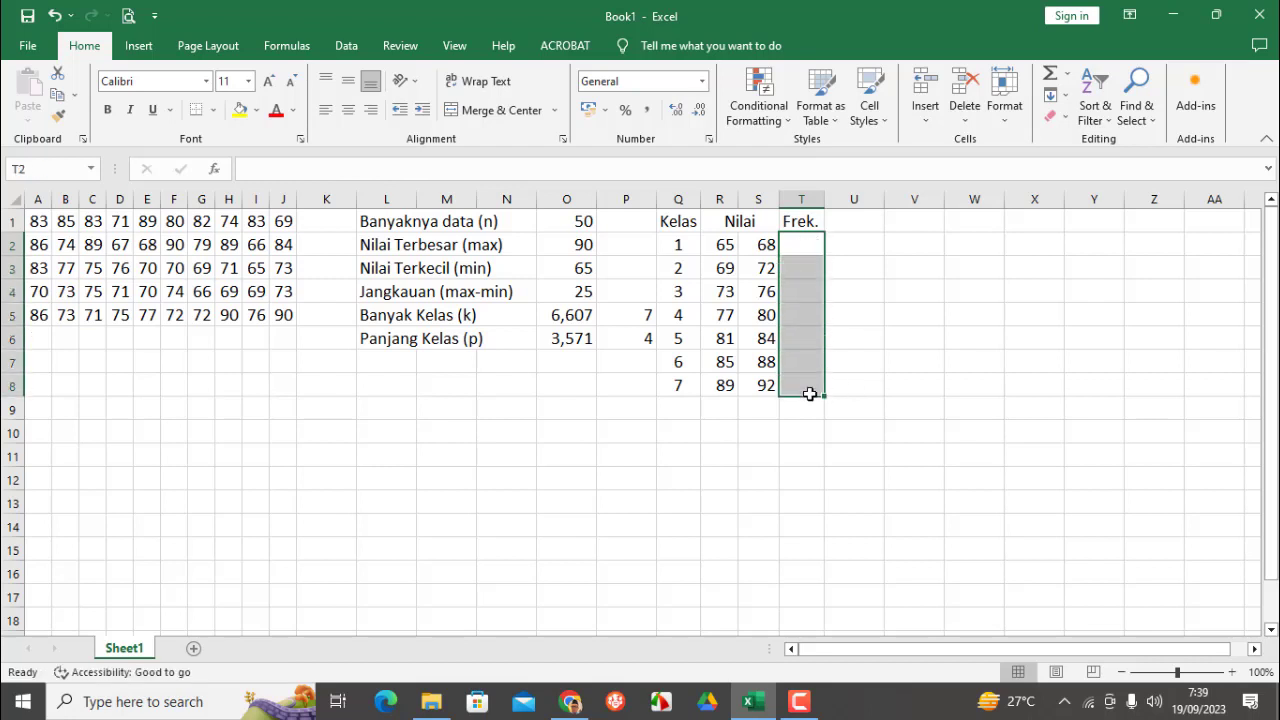
click(268, 164)
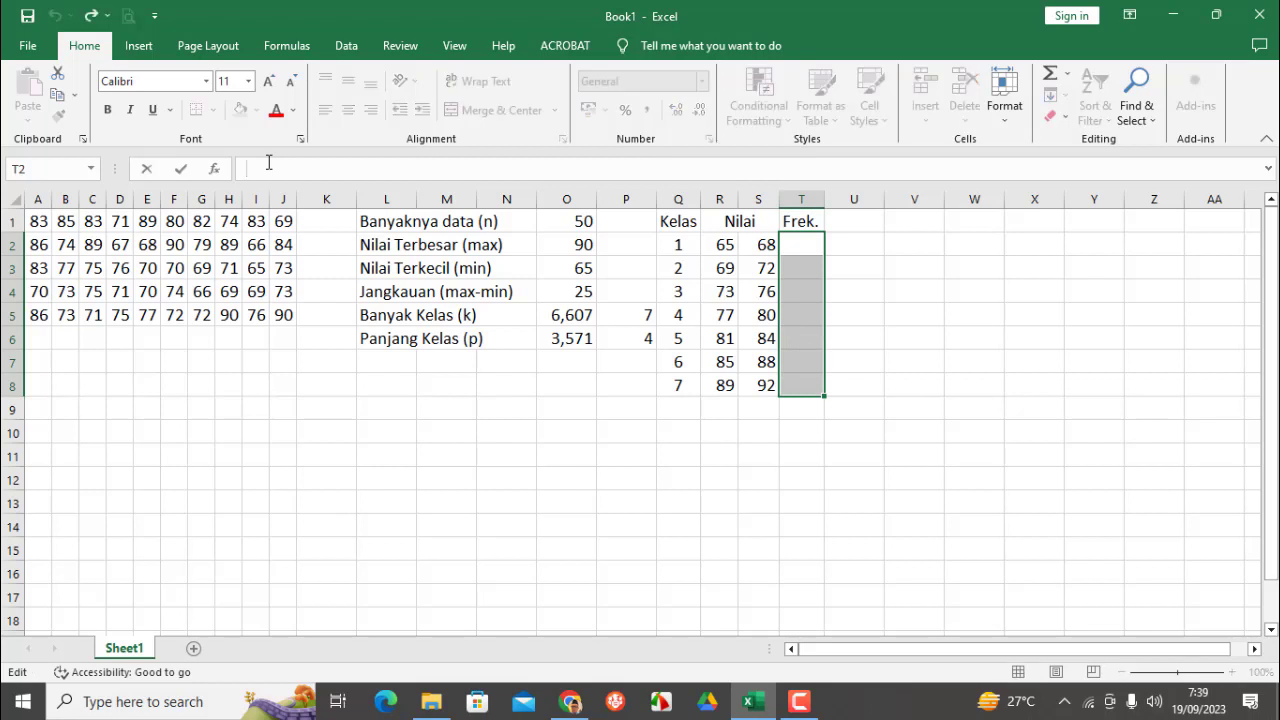
text(=frequency)
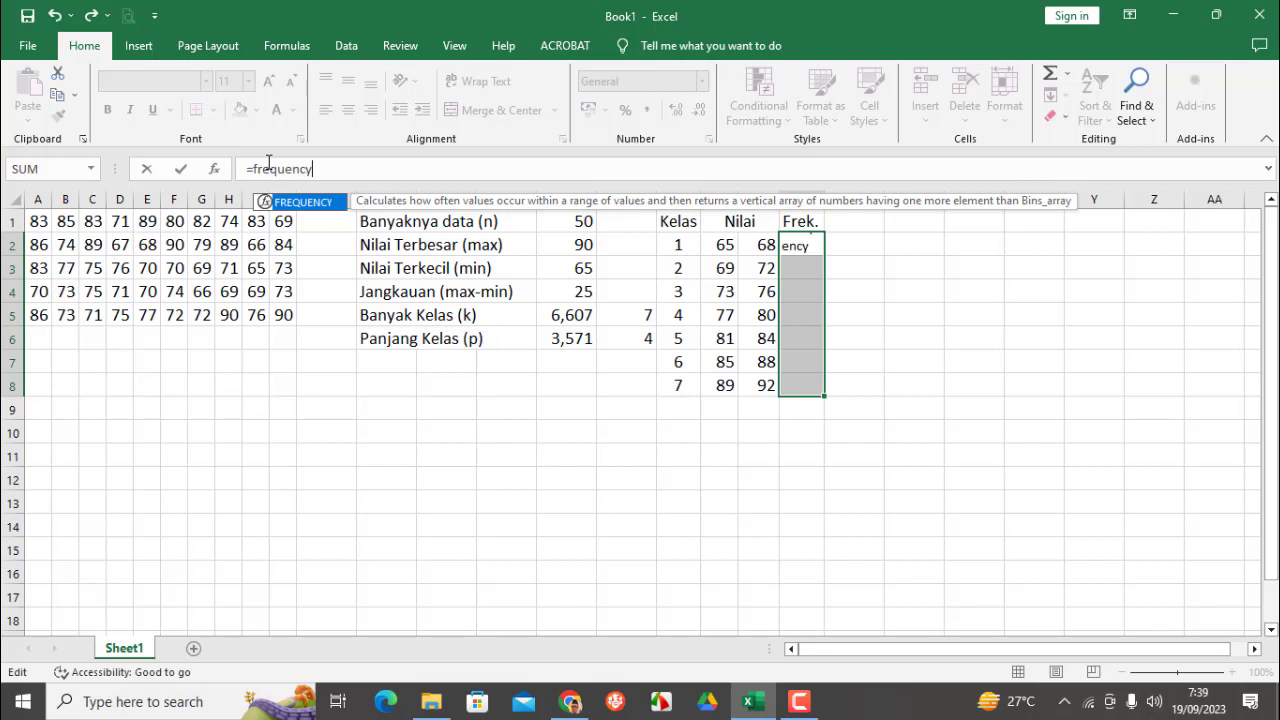
text(()
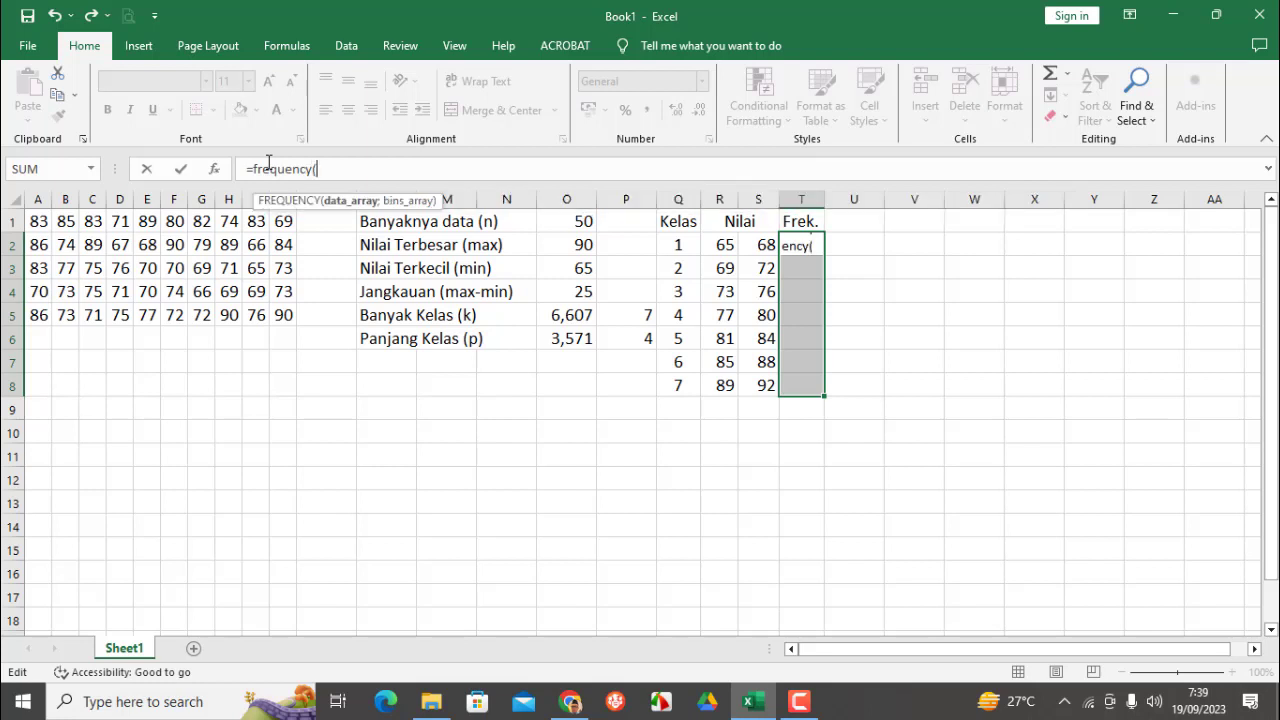
text(nilai)
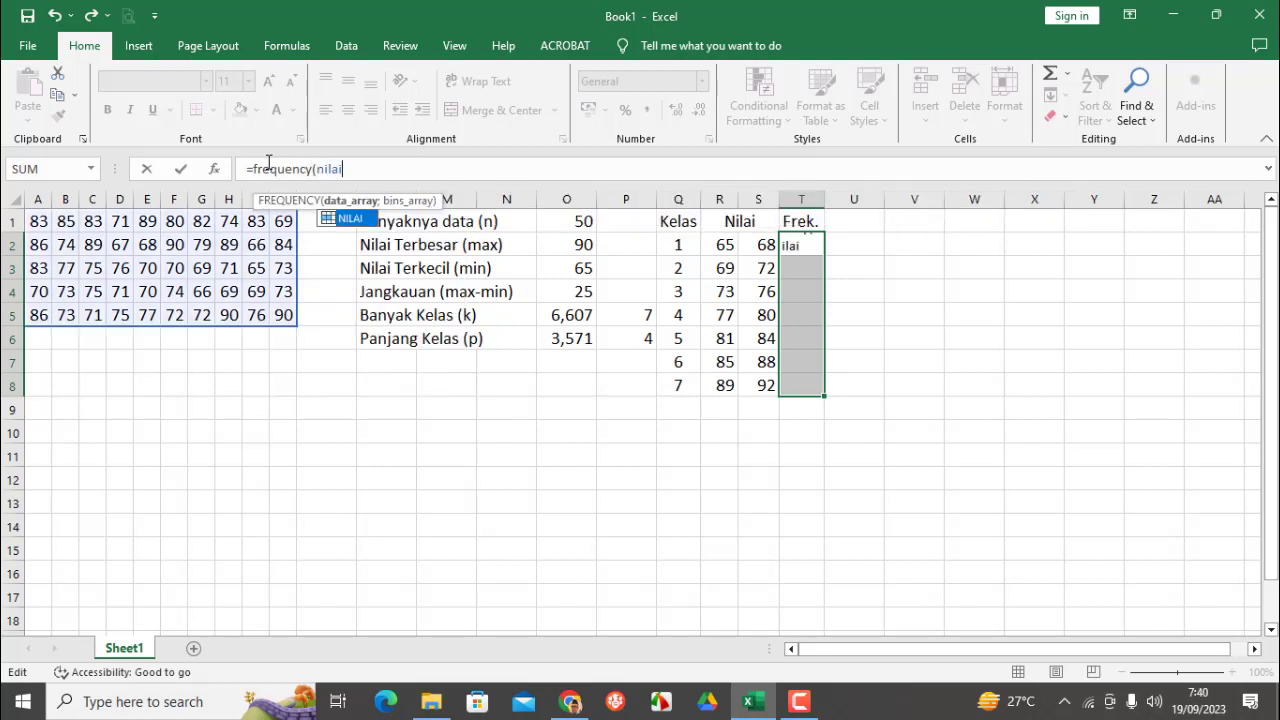
text(;)
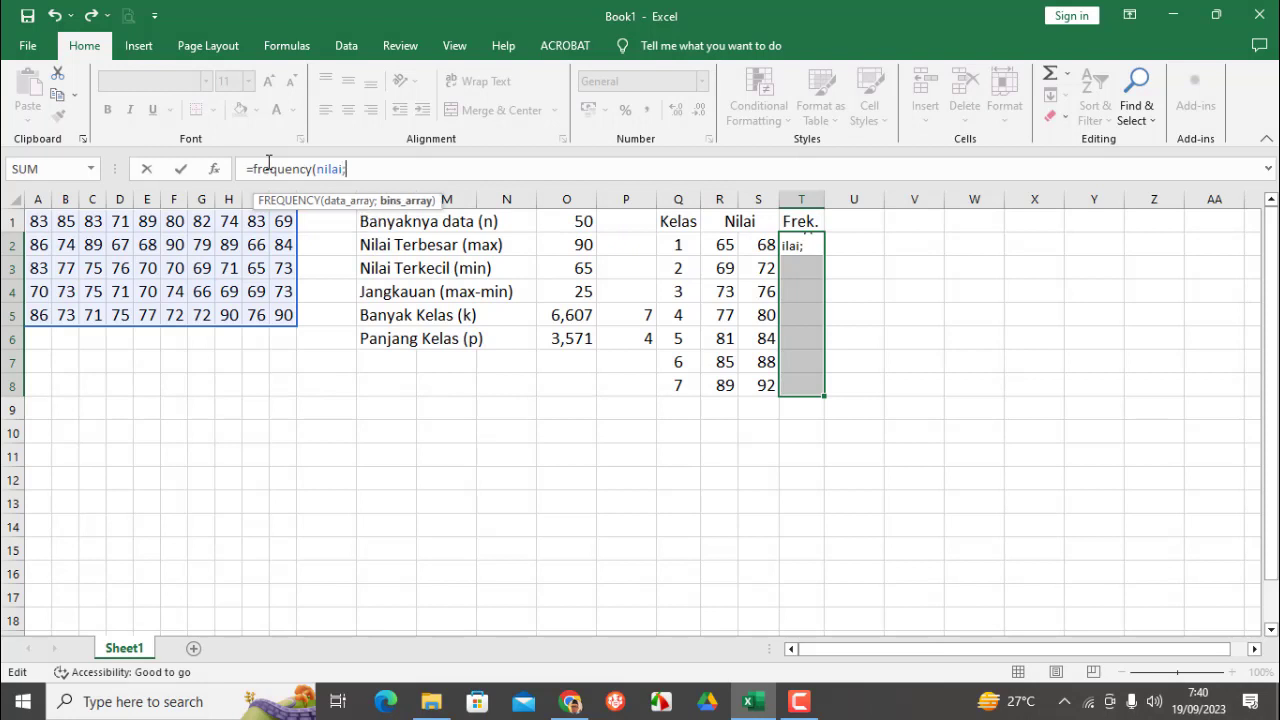
drag(763, 247, 766, 384)
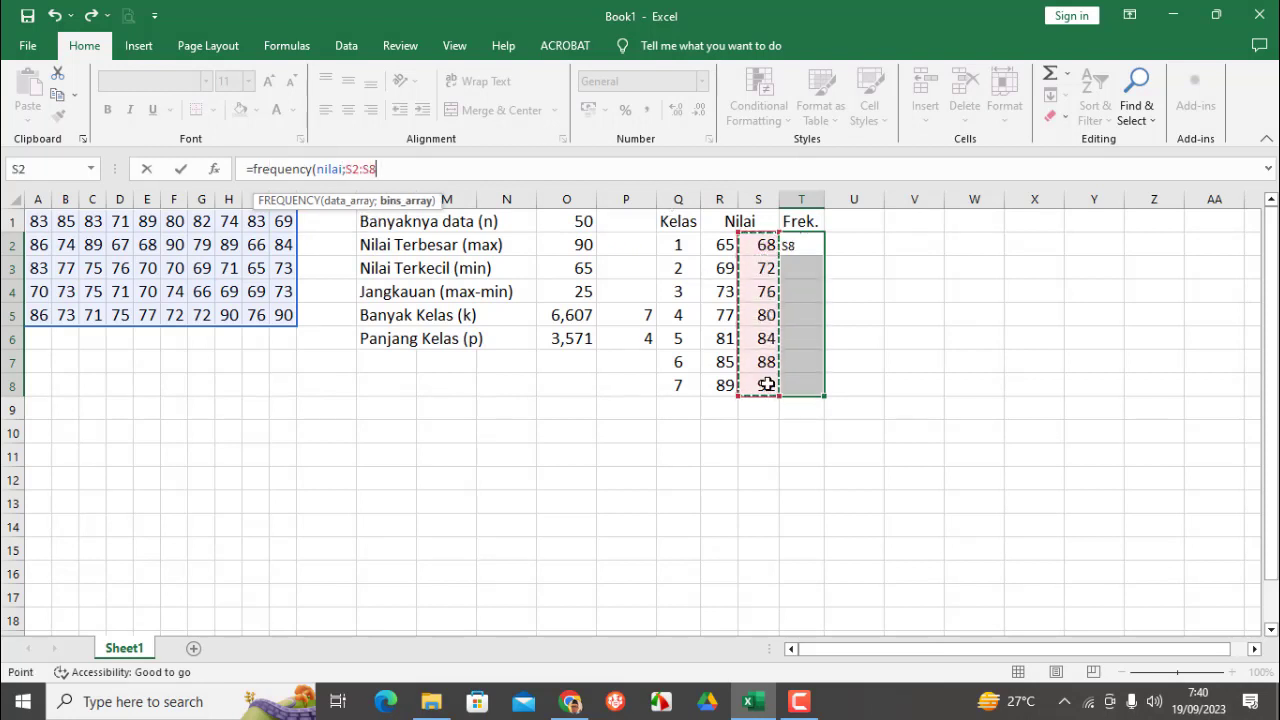
key(ctrl+shift+Return)
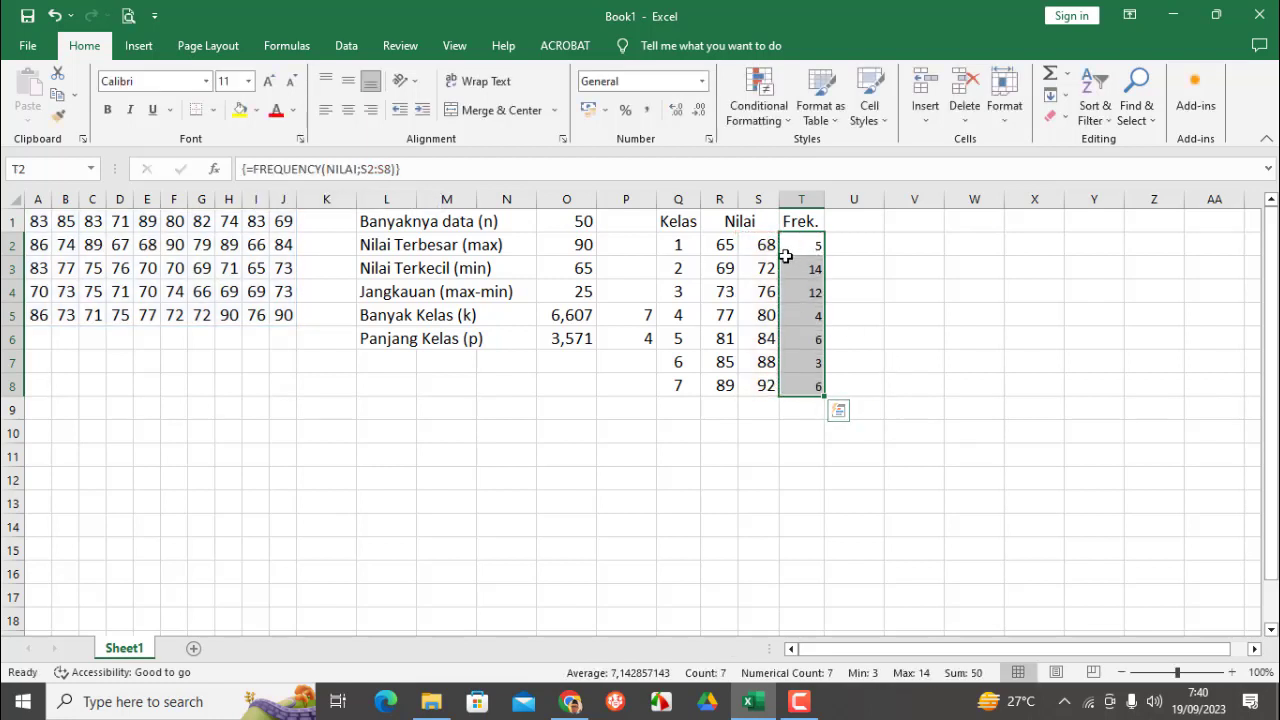
Set the font size of the frequencies in T2:T8 to 14
click(248, 81)
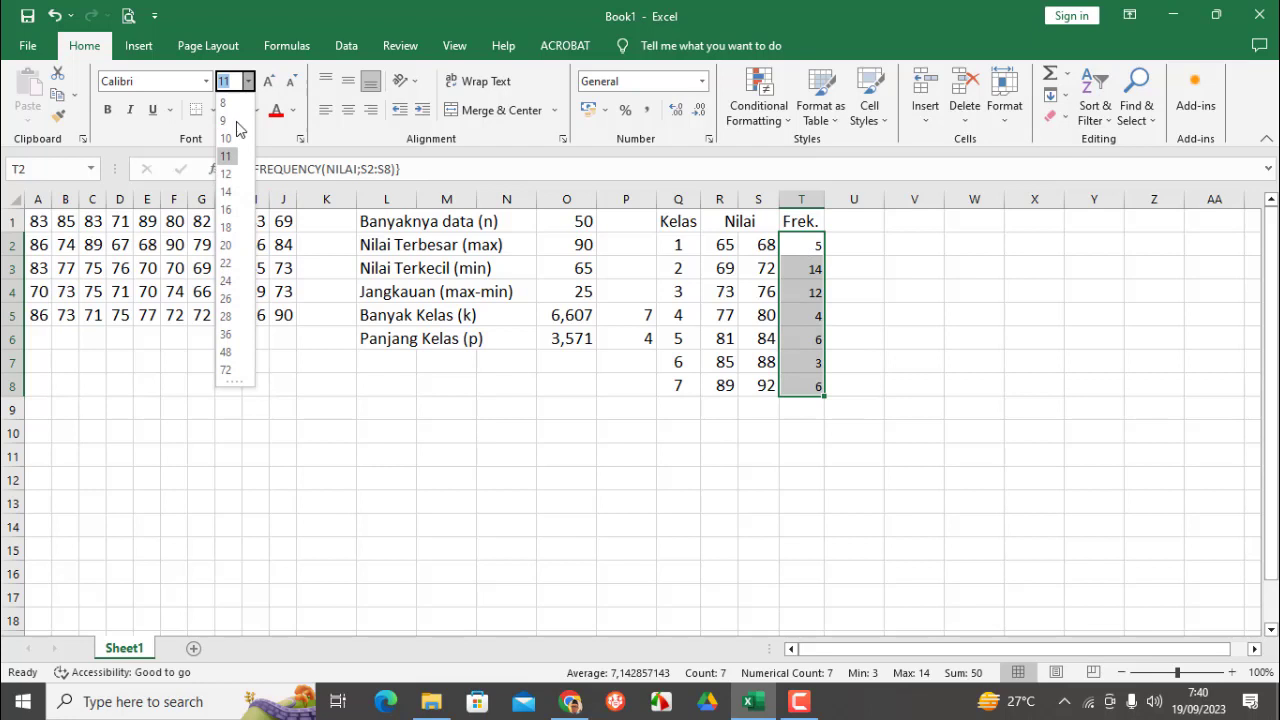
click(226, 193)
click(930, 384)
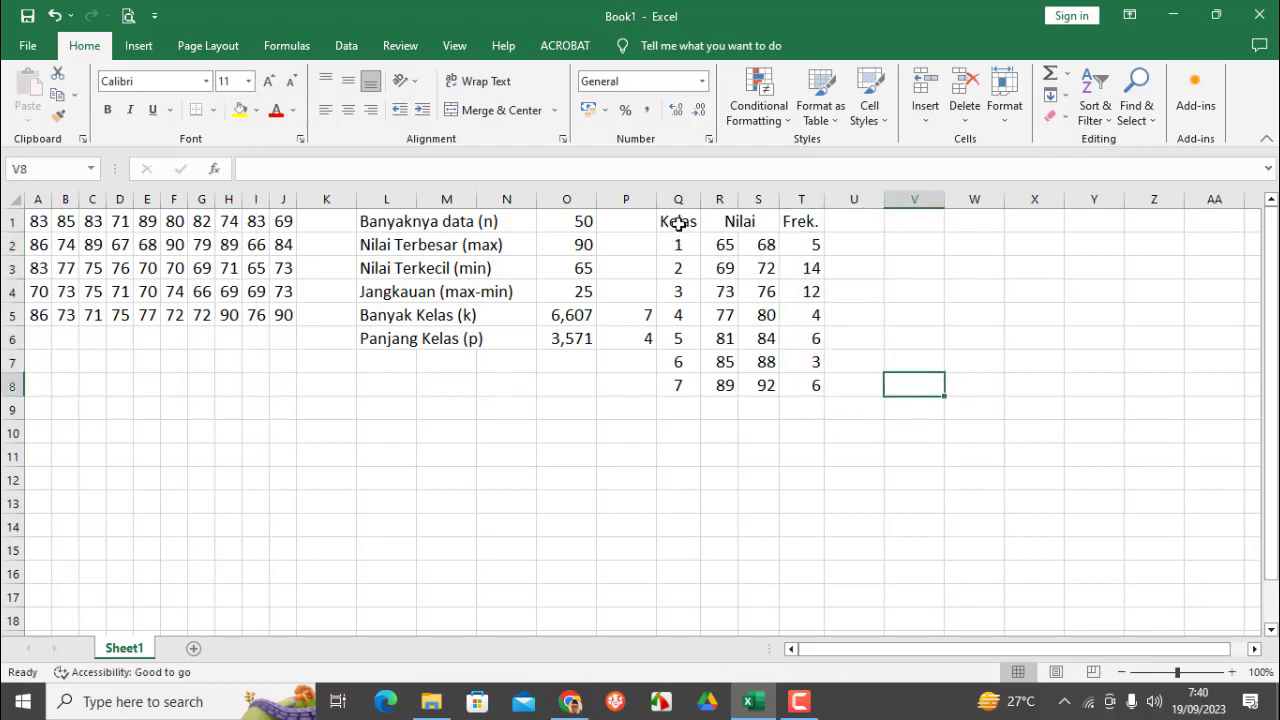
Apply all borders to the frequency table in Q1:T8
drag(678, 223, 806, 386)
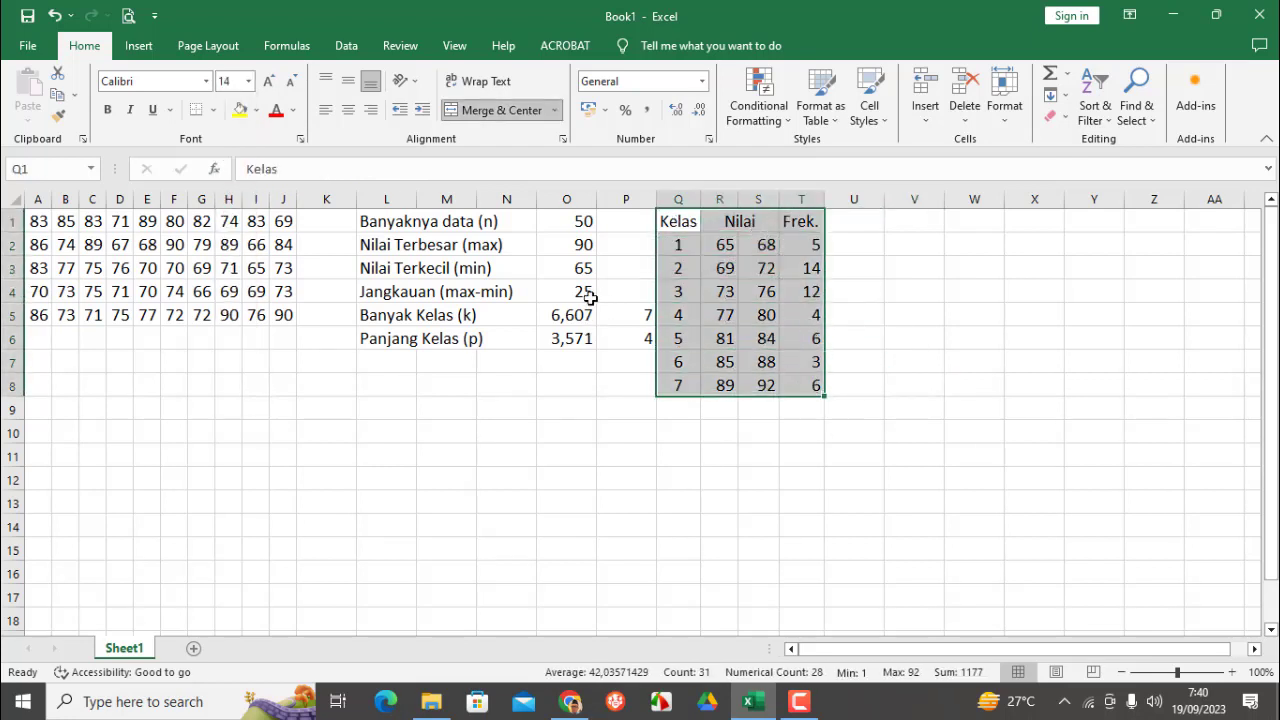
click(212, 110)
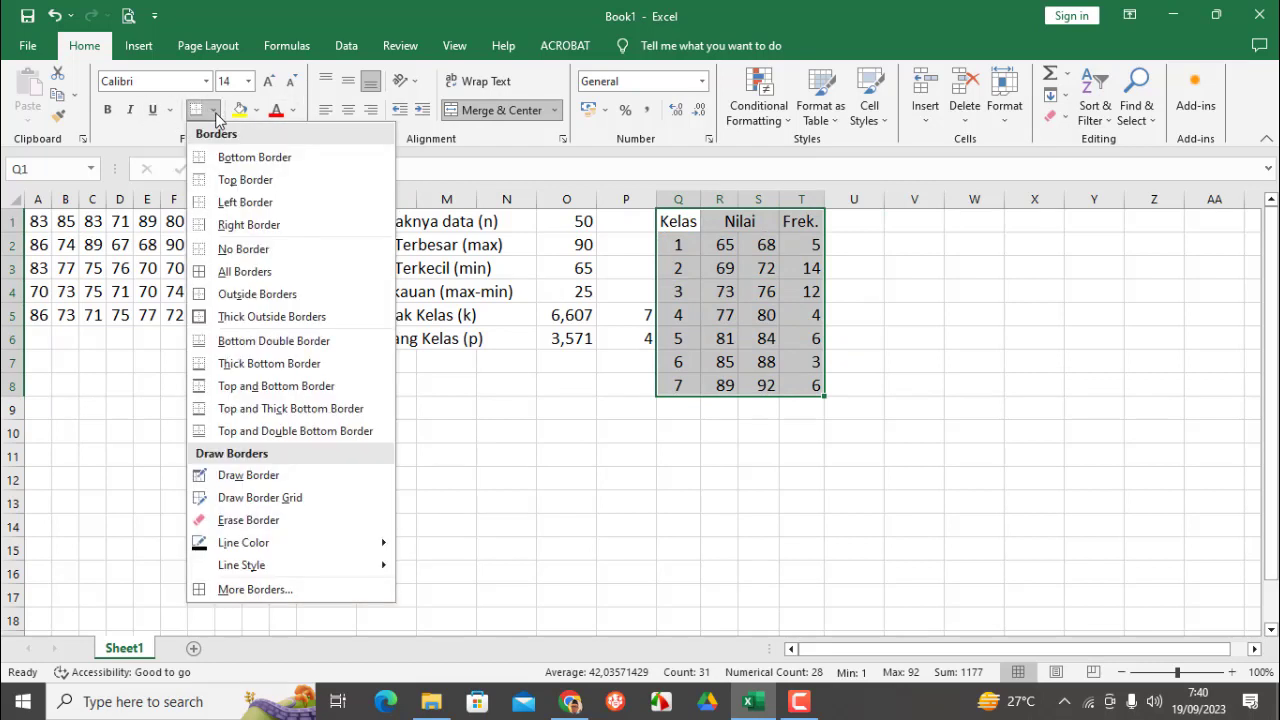
click(231, 276)
click(814, 428)
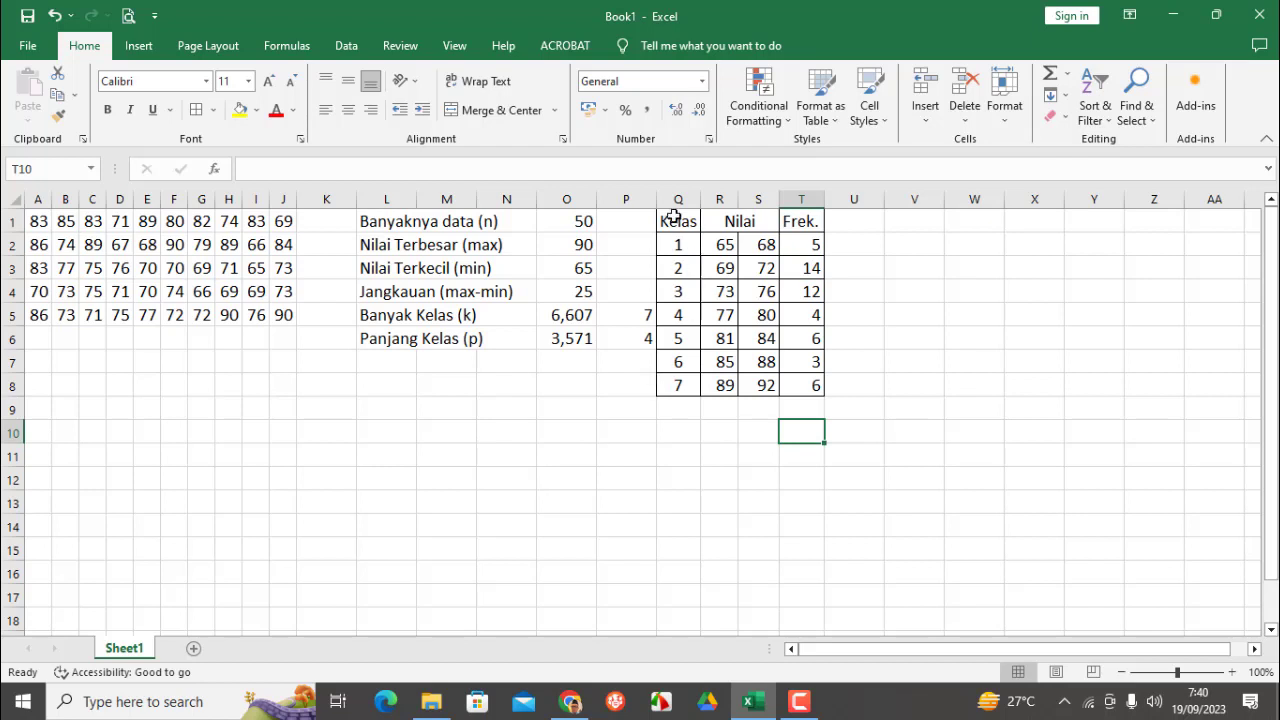
drag(671, 214, 808, 386)
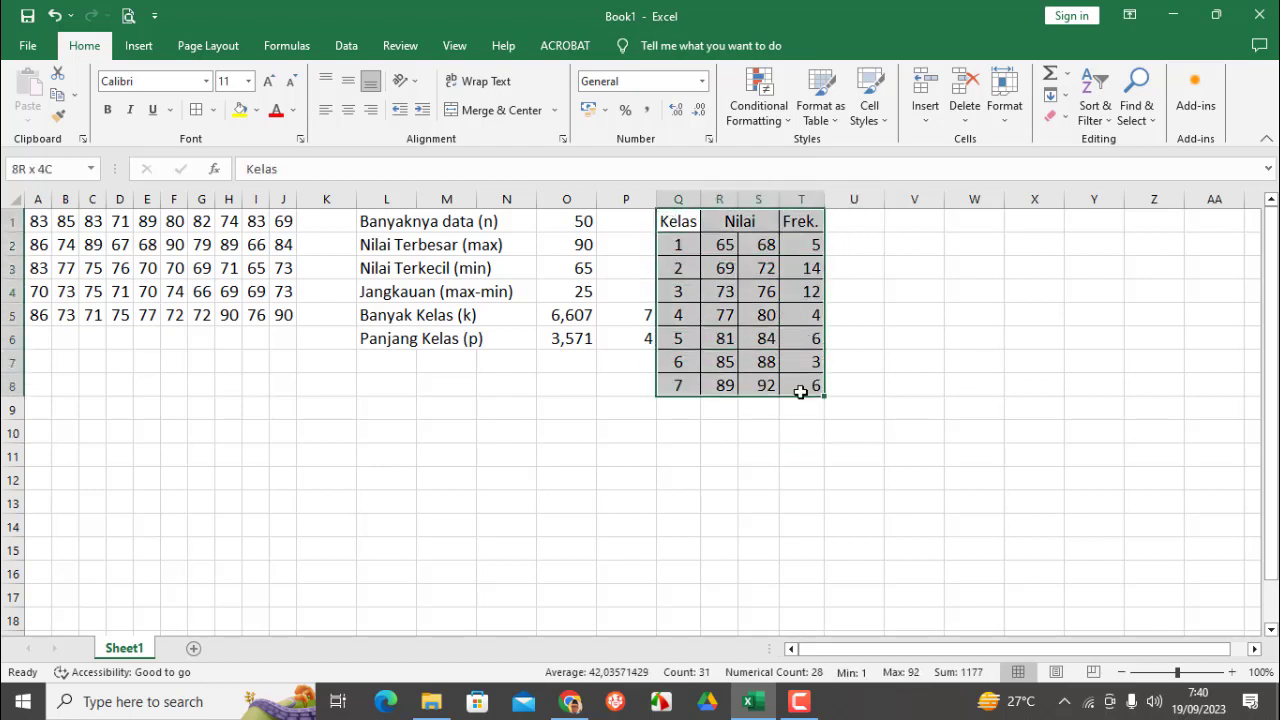
click(771, 437)
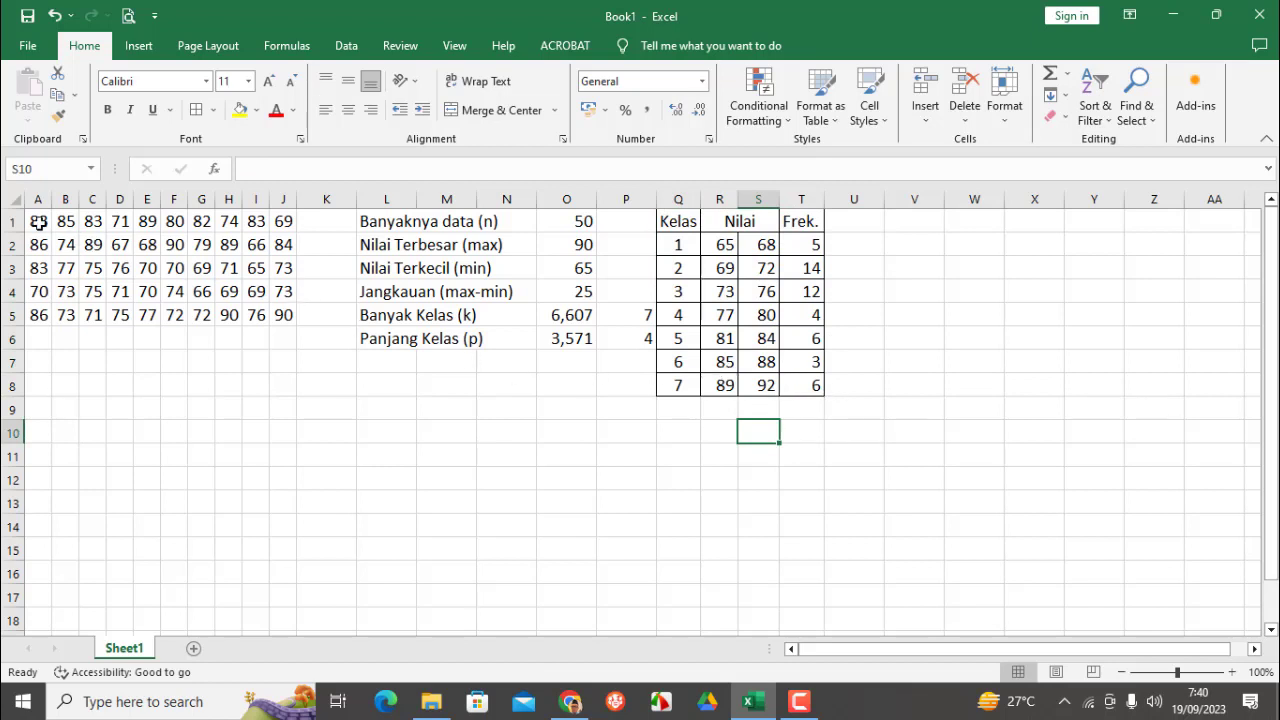
Preview a Between highlight rule from 85 to 88 on the data in A1:J5 to check the sixth class's frequency
drag(37, 221, 283, 315)
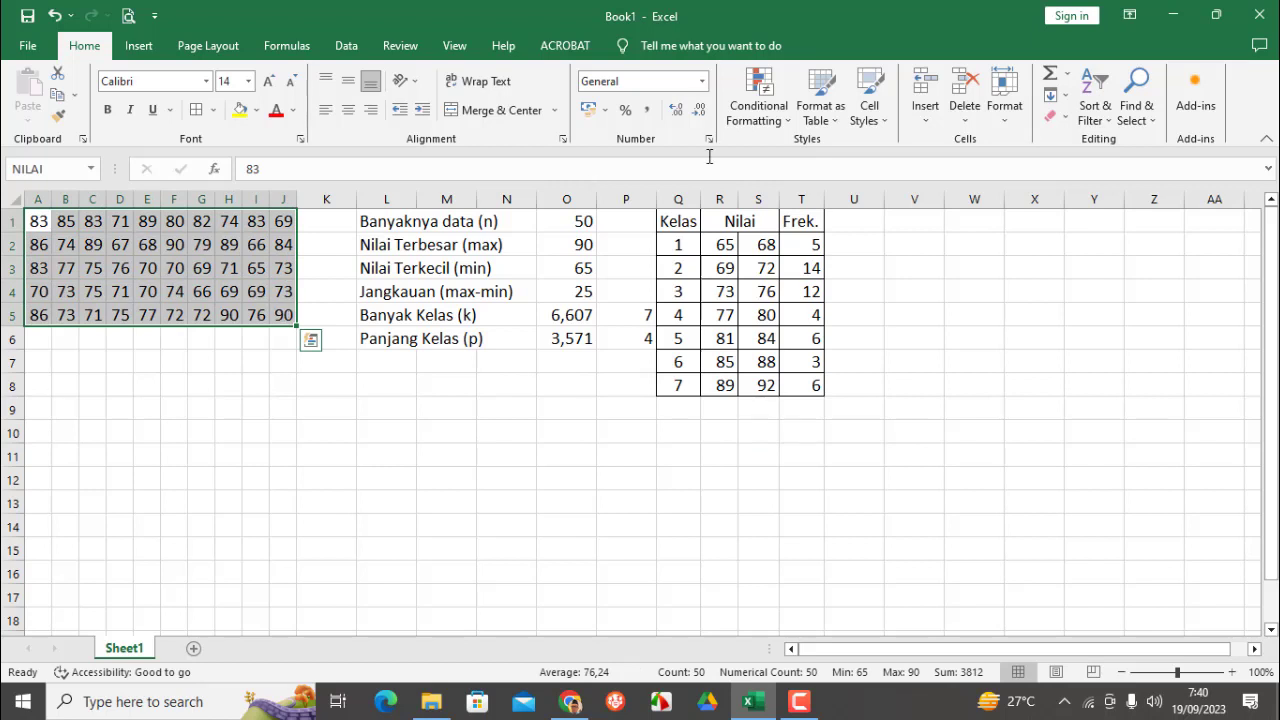
click(784, 121)
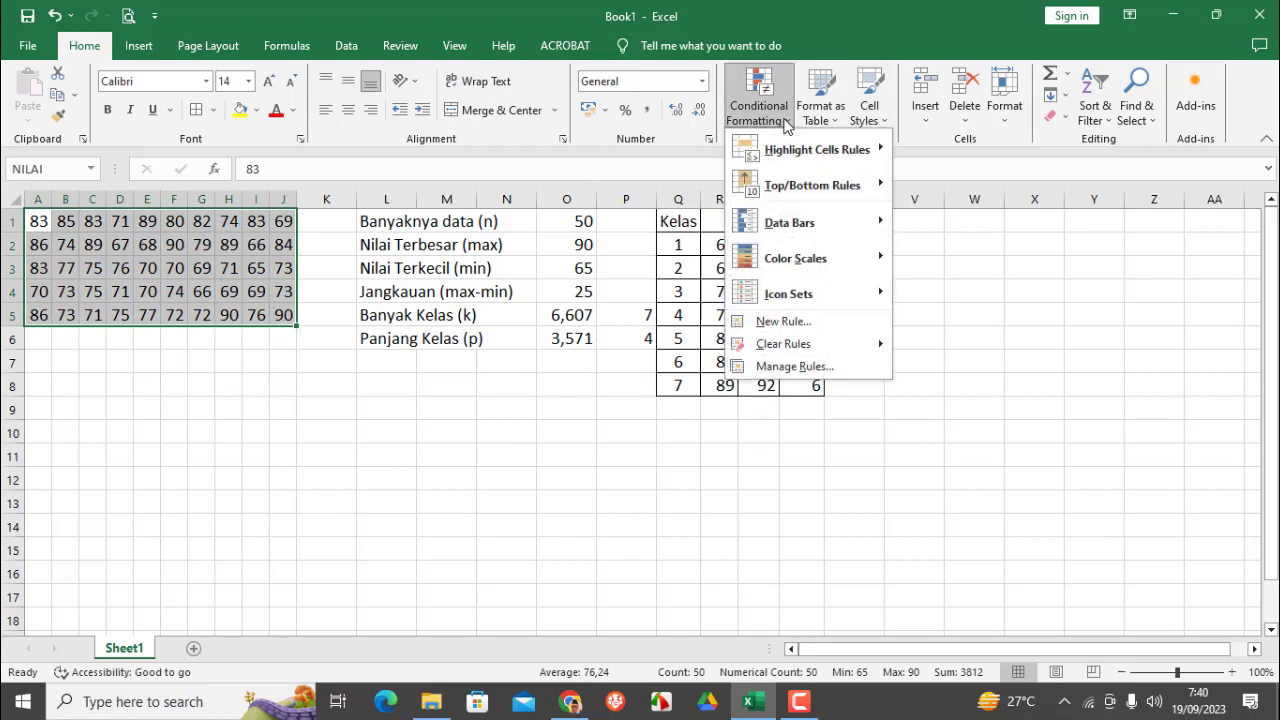
mouse_move(812, 152)
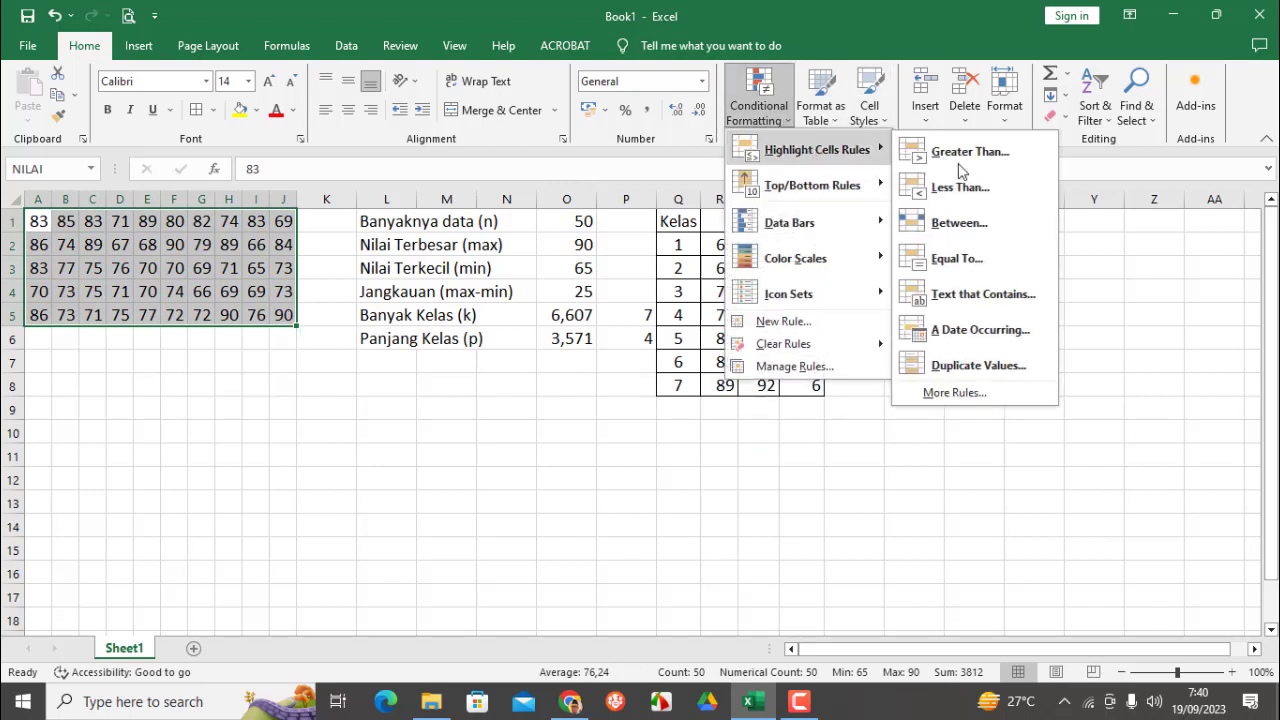
click(987, 224)
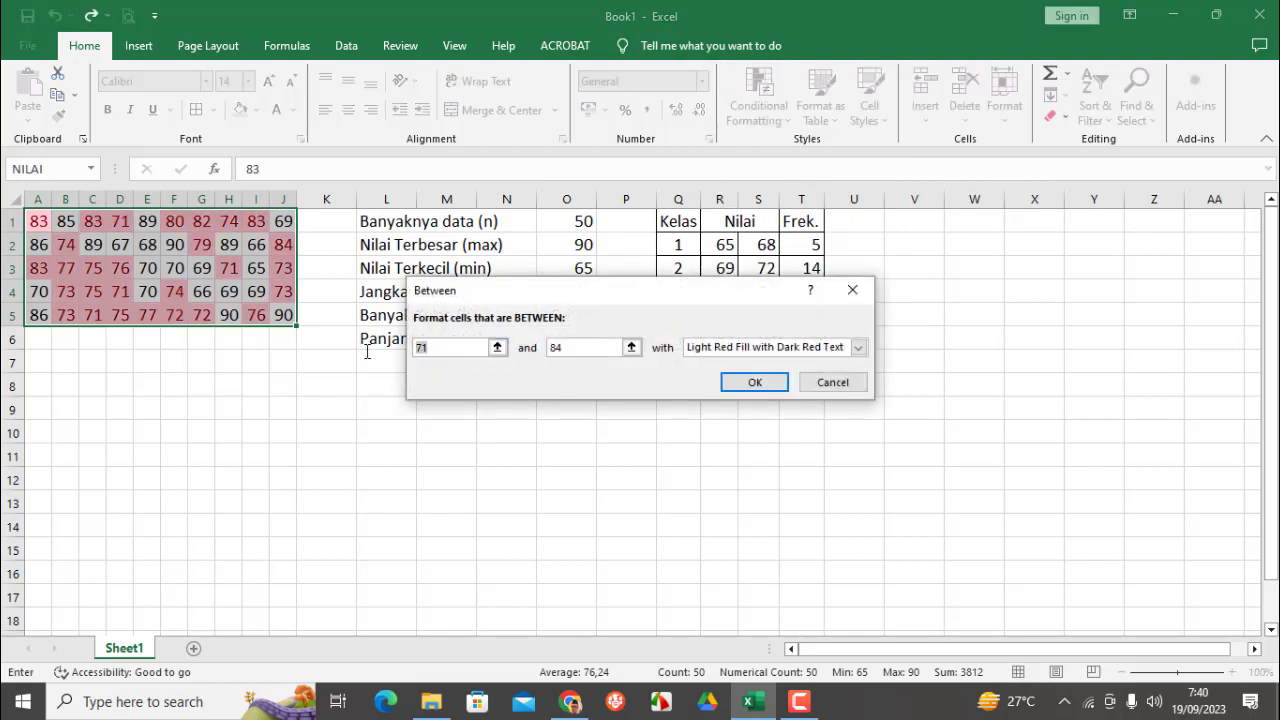
text(85)
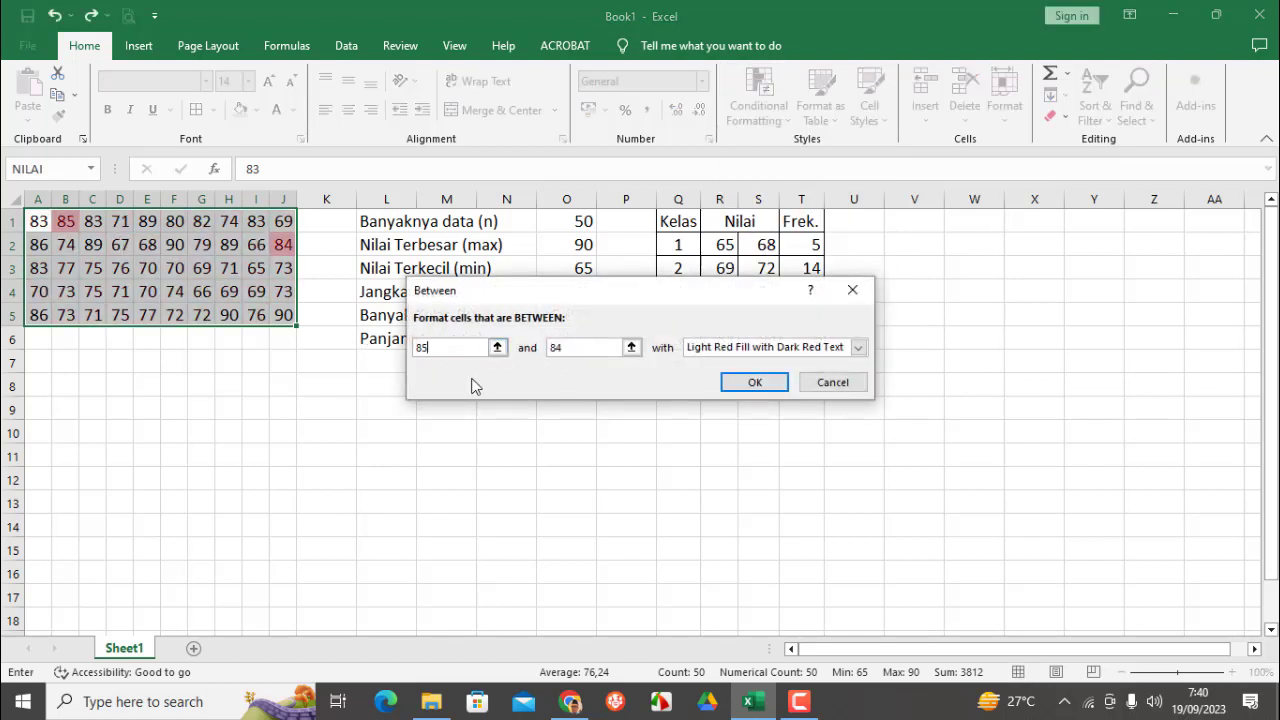
double_click(567, 348)
text(88)
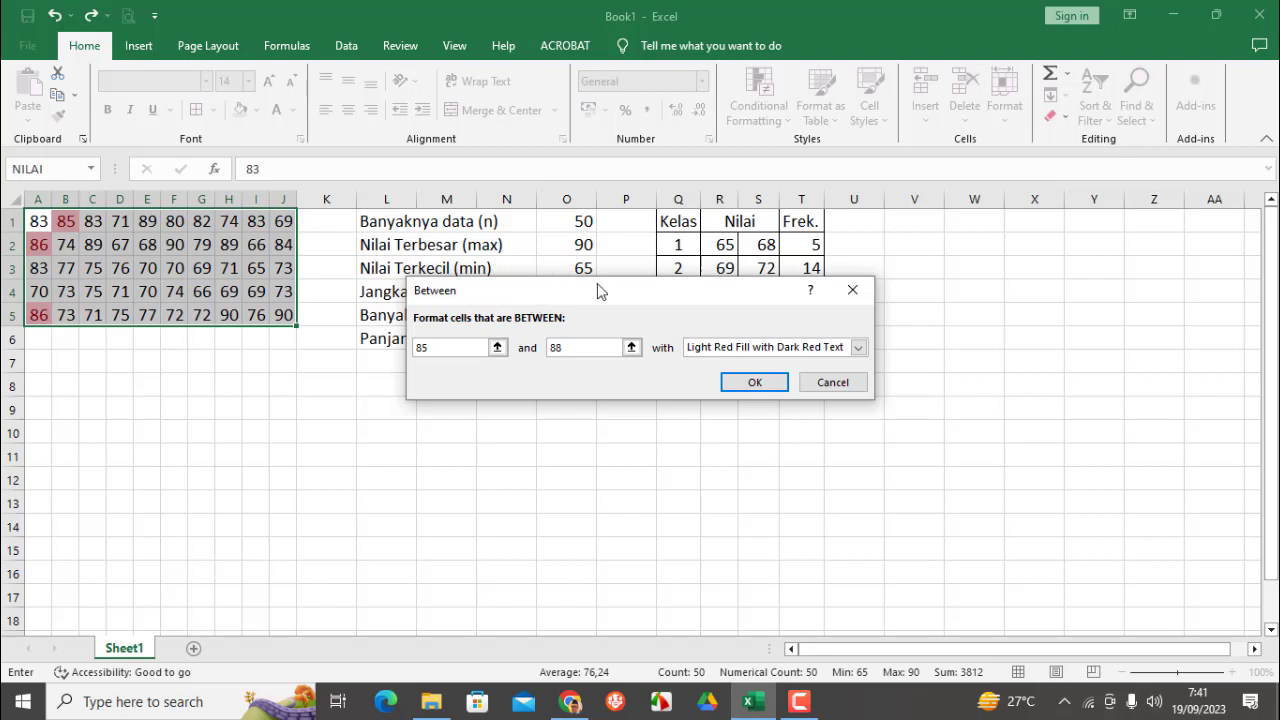
drag(605, 289, 989, 451)
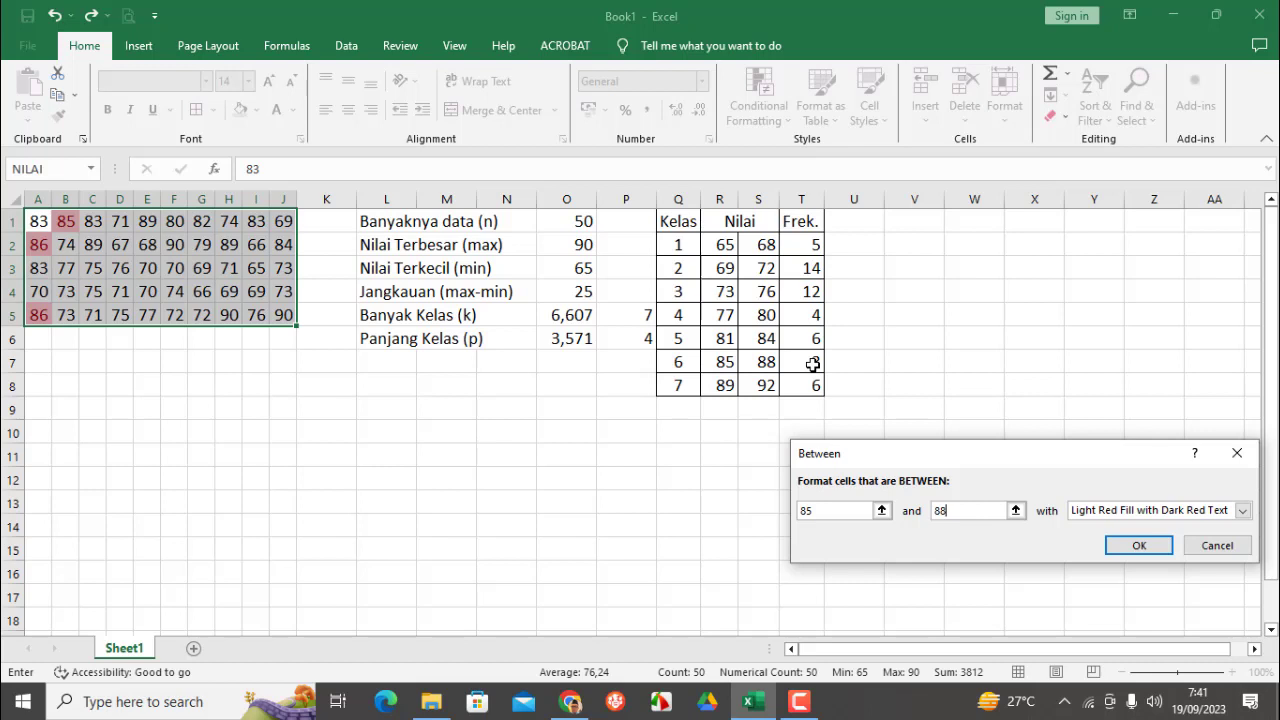
Change the Between rule's limits to 69 and 72 and apply it with Light Red Fill with Dark Red Text to A1:J5
double_click(805, 511)
text(69)
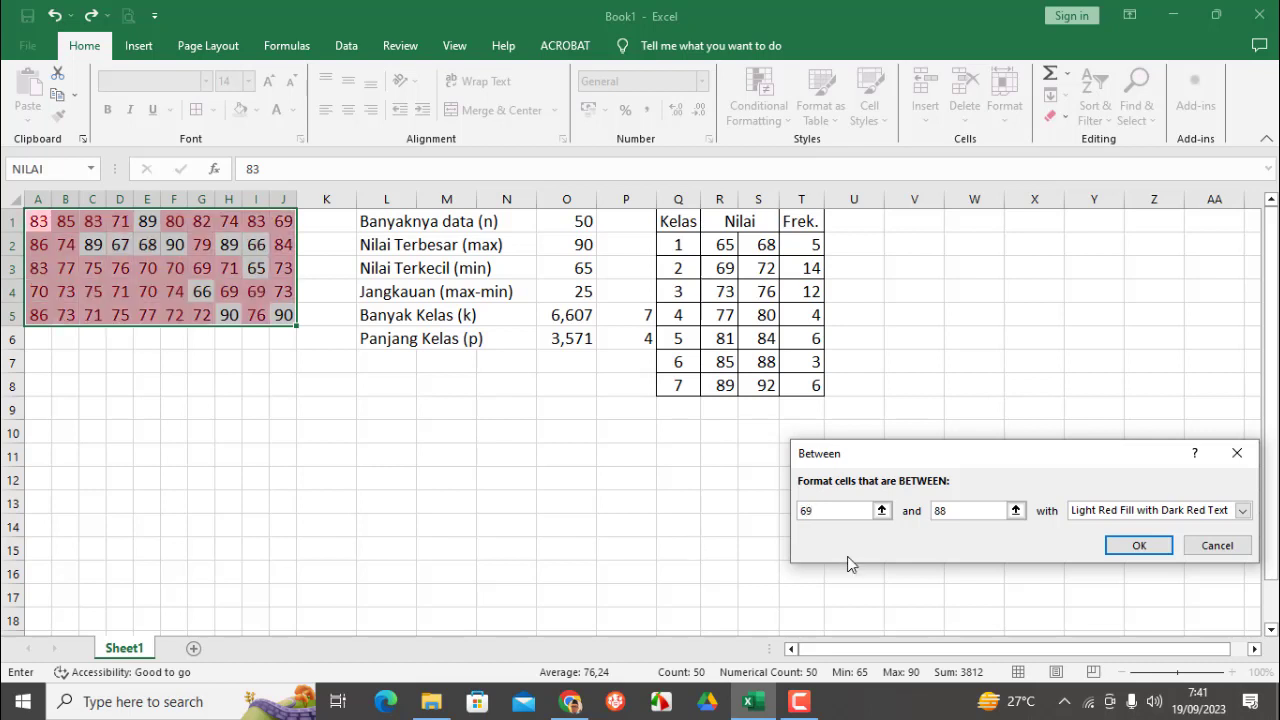
double_click(954, 511)
text(72)
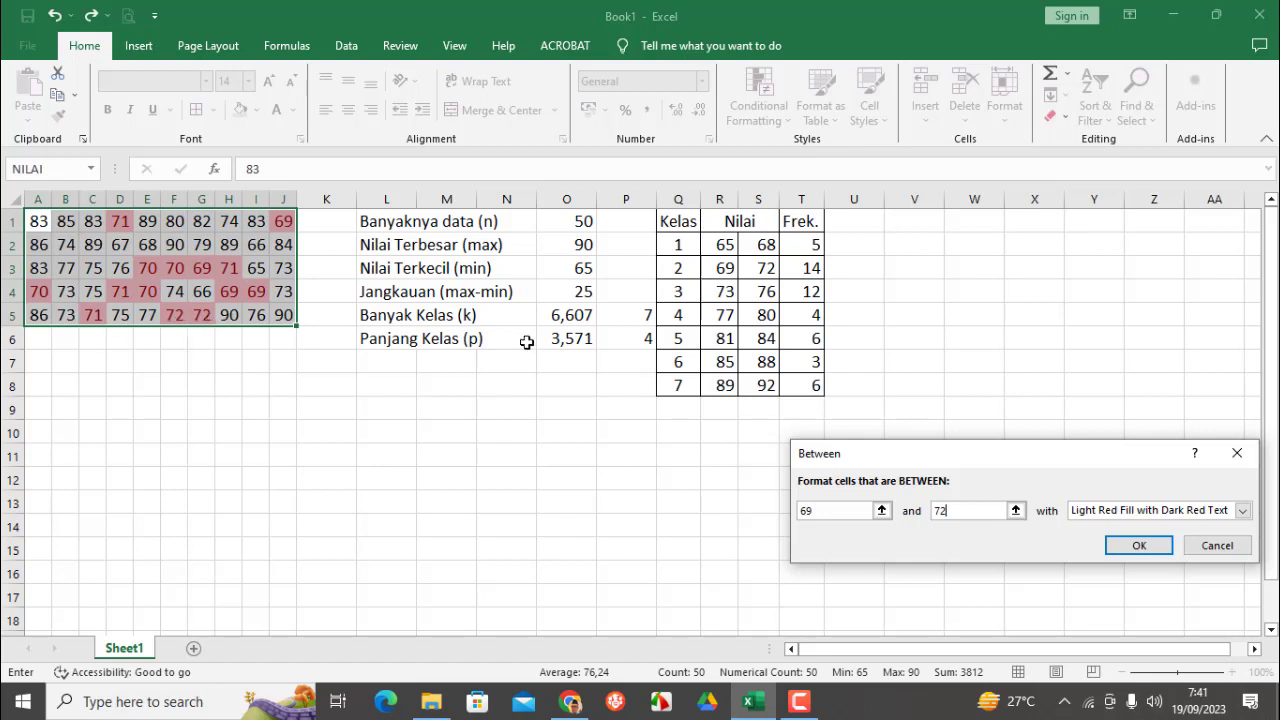
click(1140, 546)
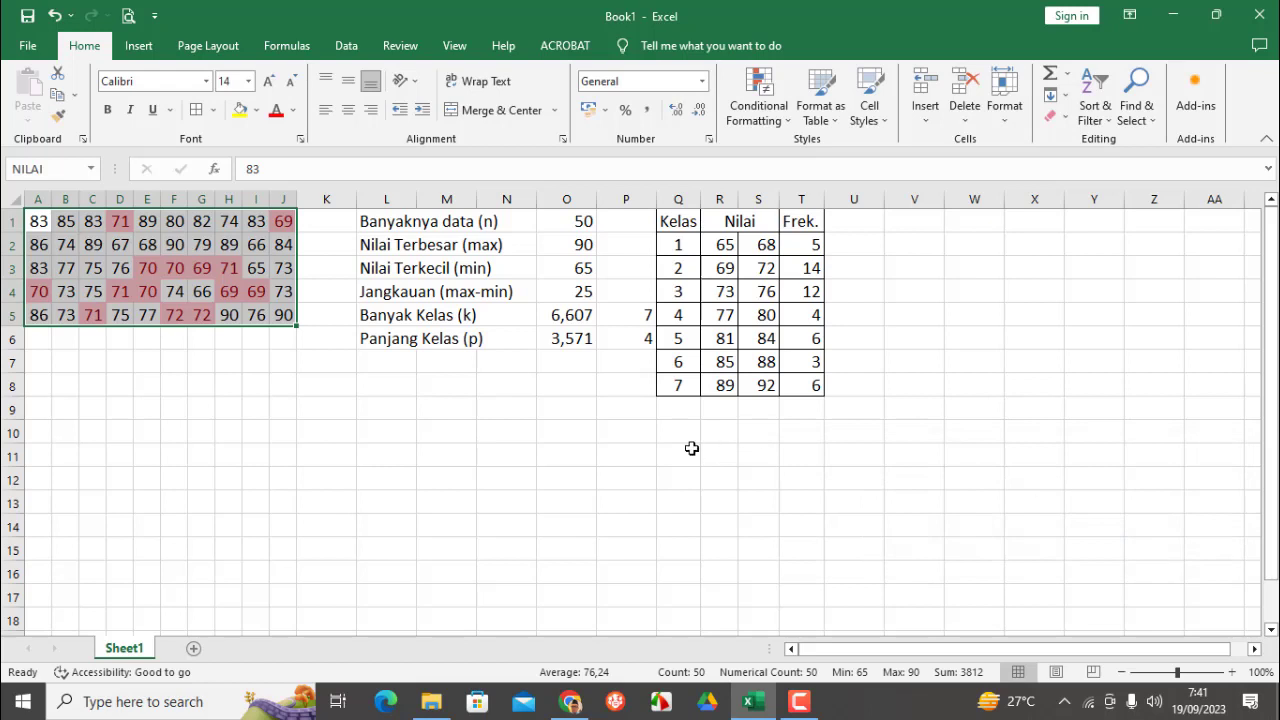
click(447, 389)
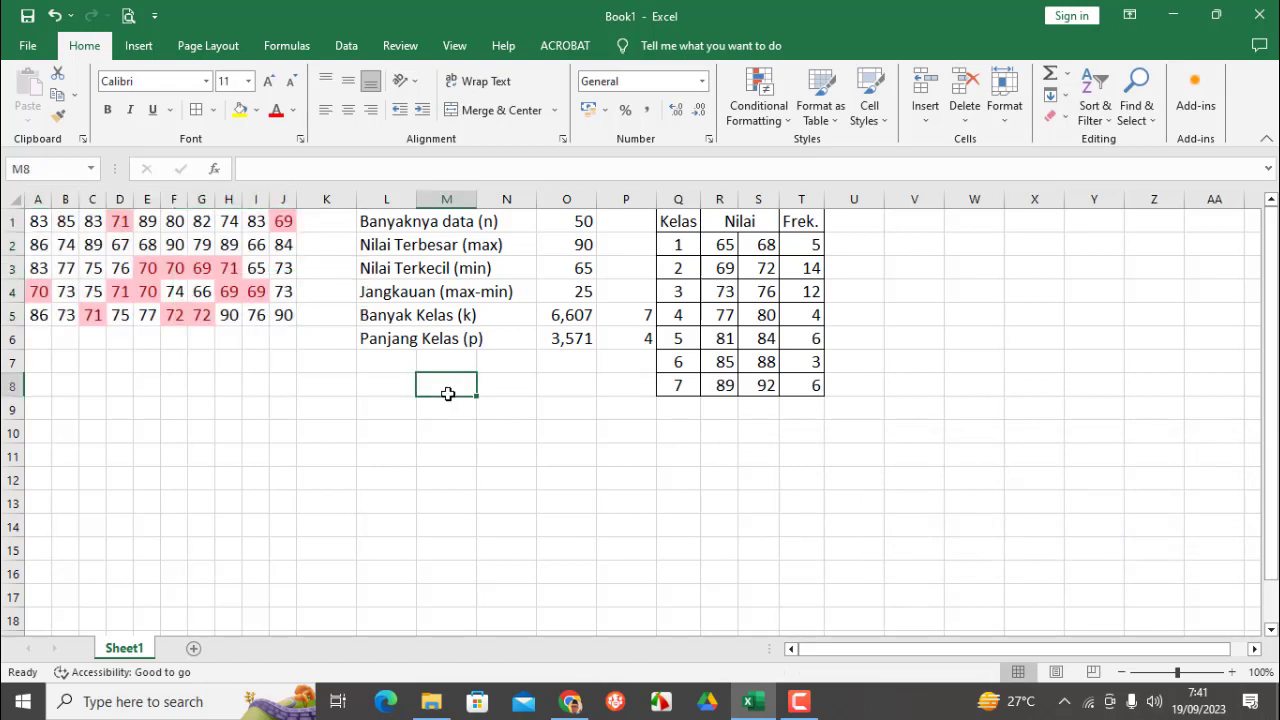